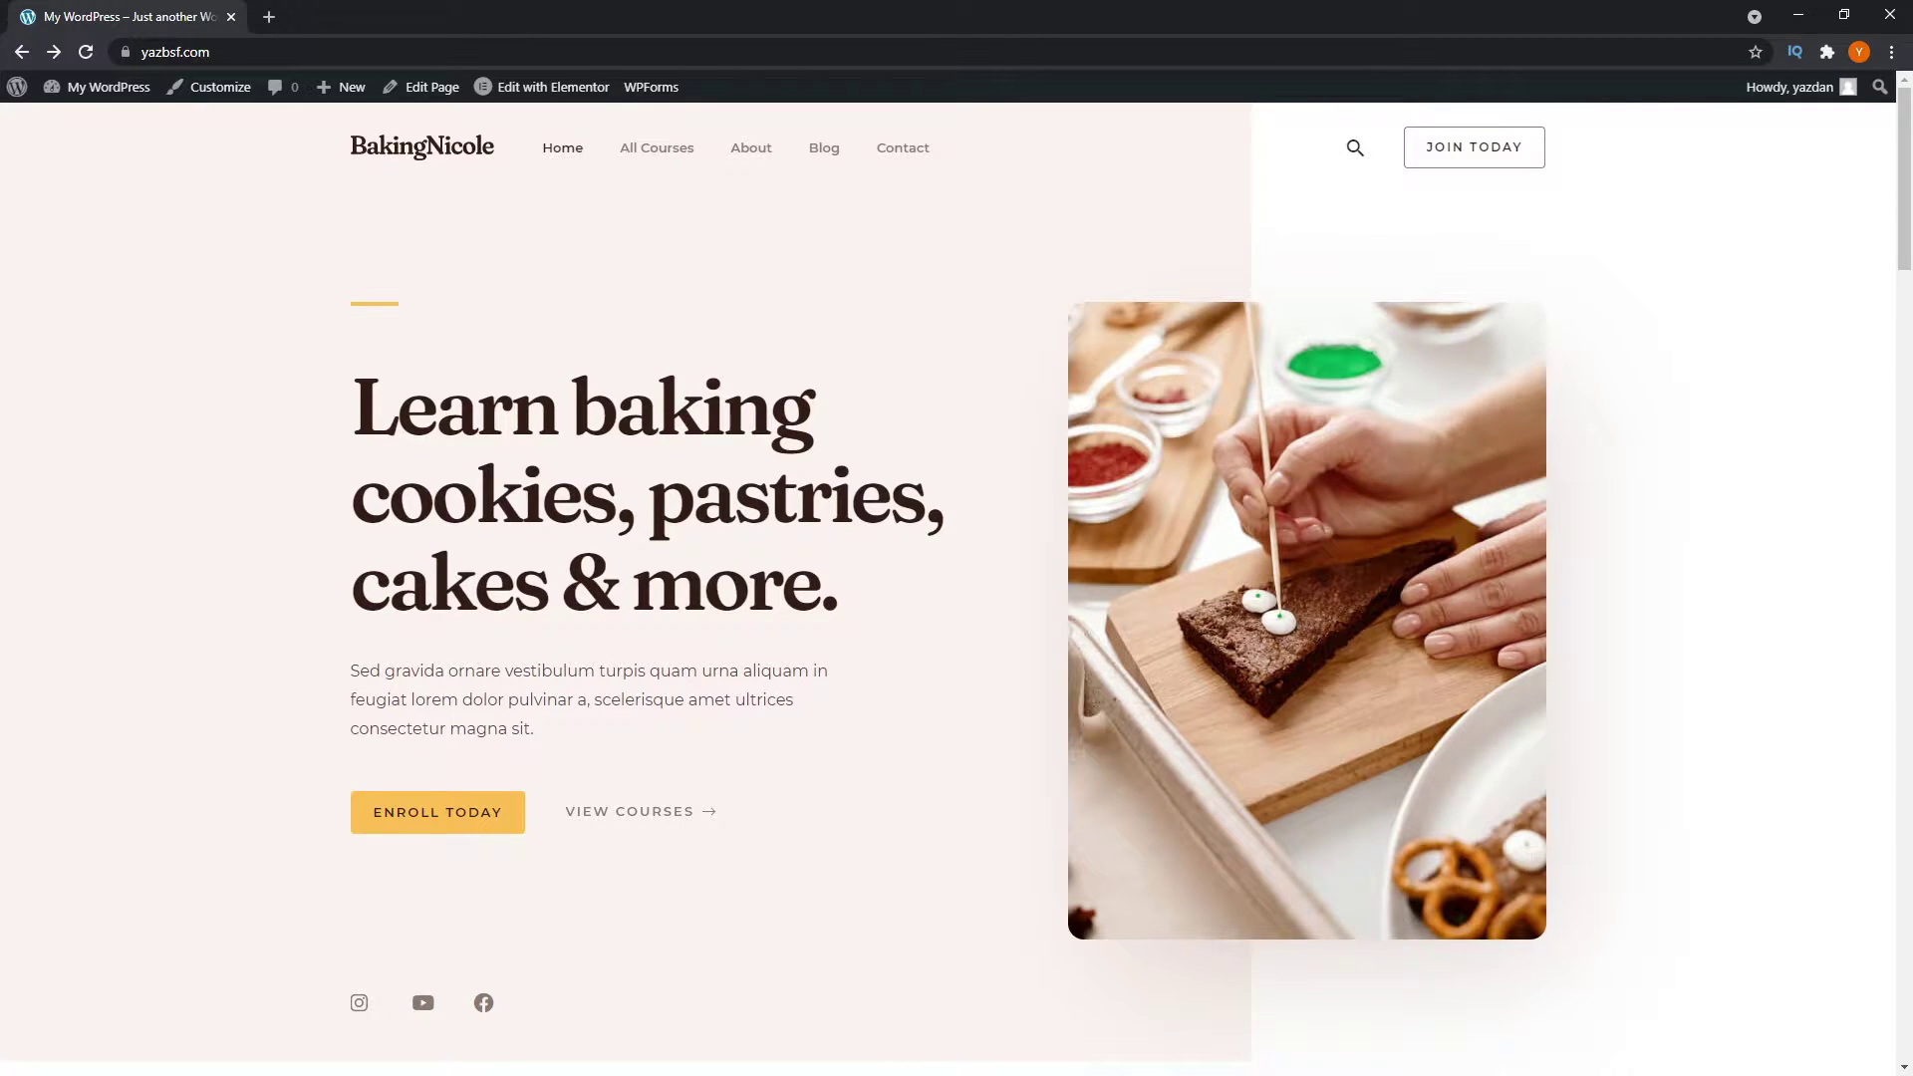
Scroll down the BakingNicole homepage and back up to the hero section.
scroll(1765, 632, down, 10)
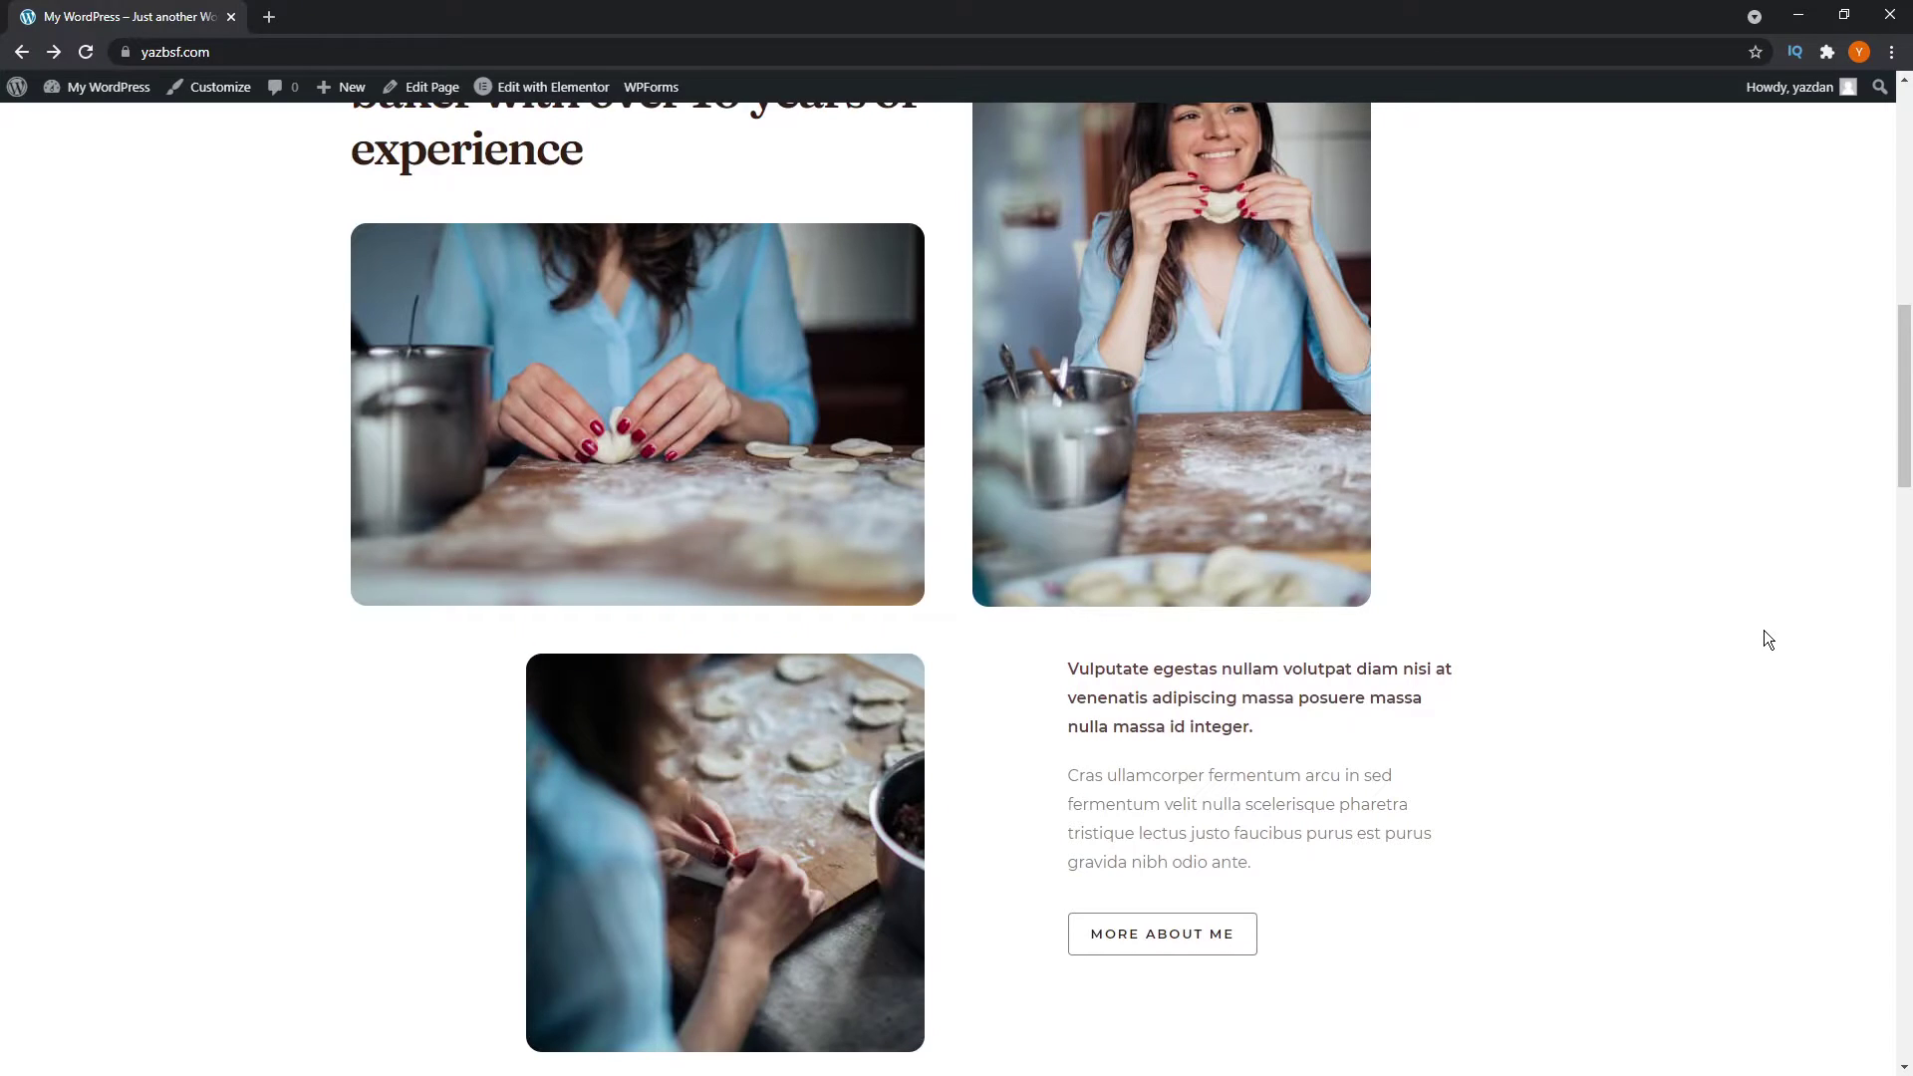
scroll(1765, 639, up, 9)
scroll(1766, 638, up, 3)
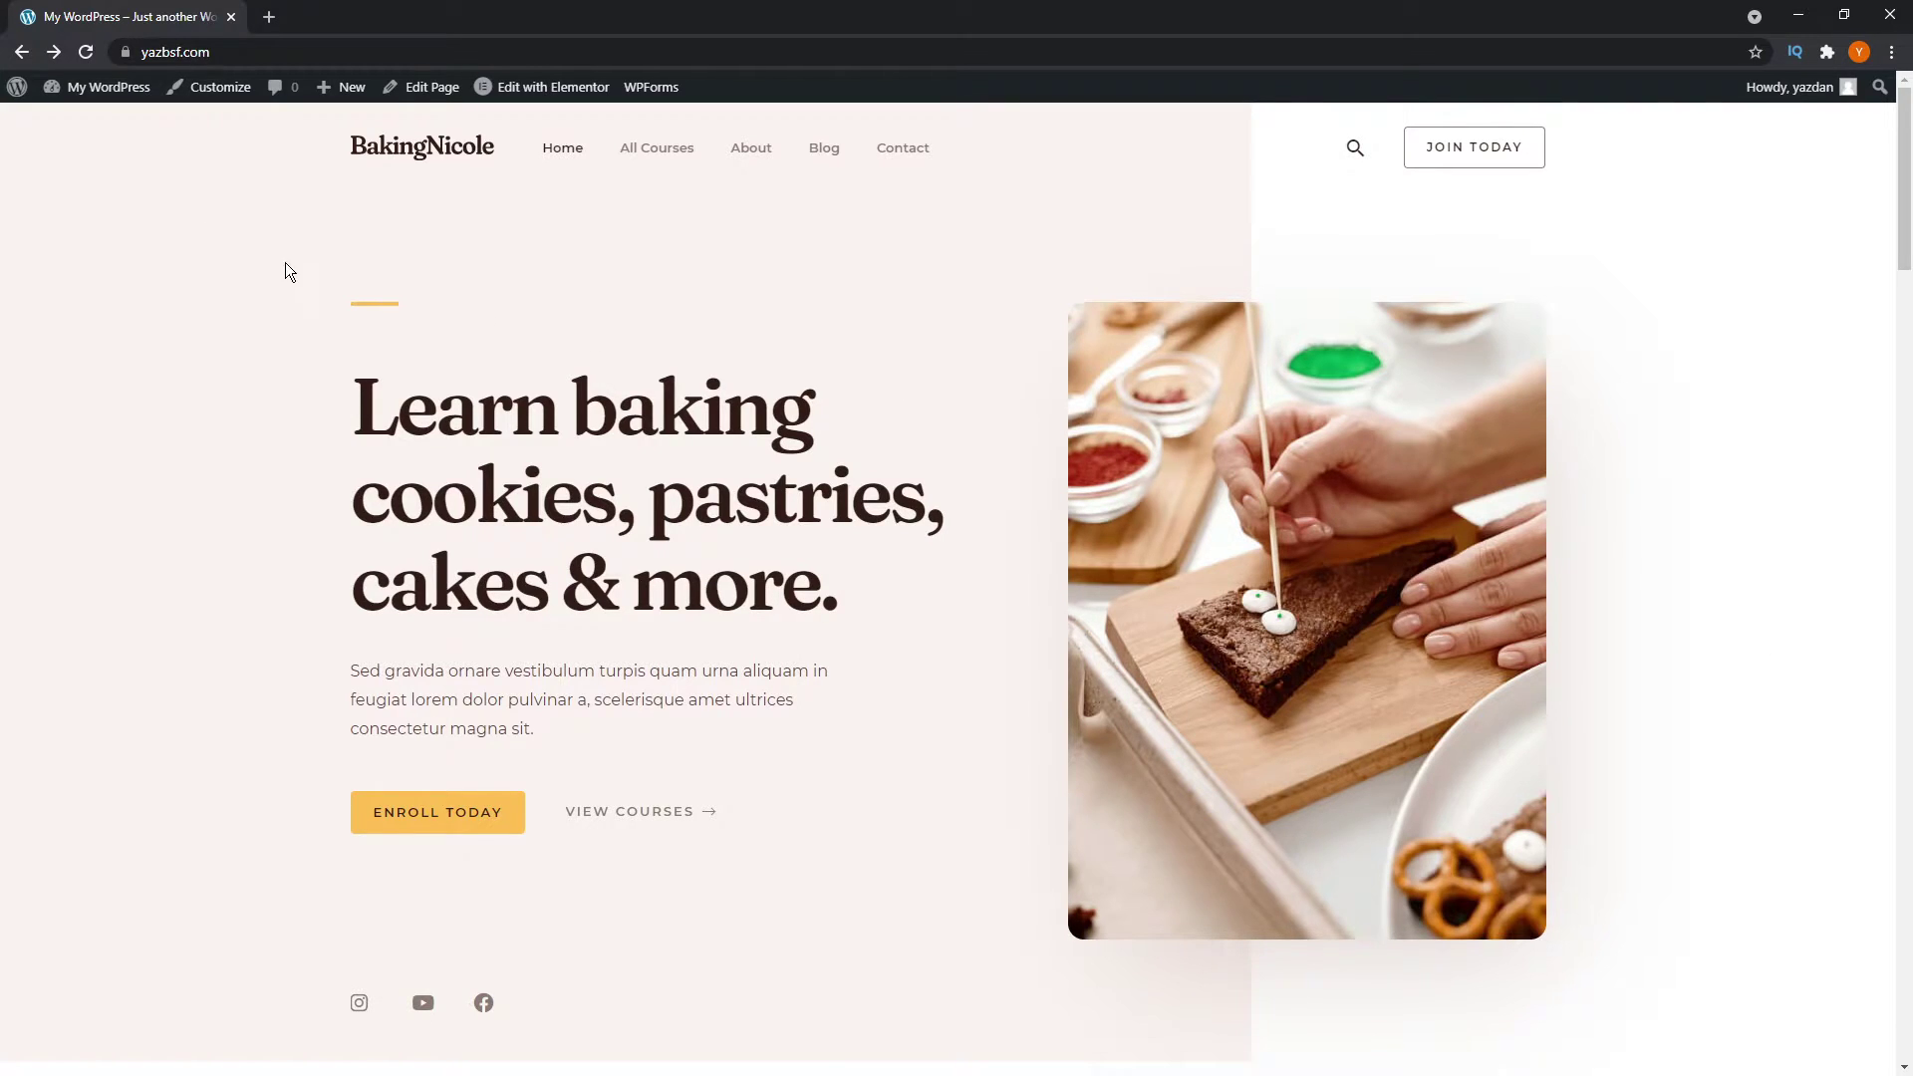
Search the plugin directory for 'pods', then install and activate Pods – Custom Content Types and Fields.
click(97, 114)
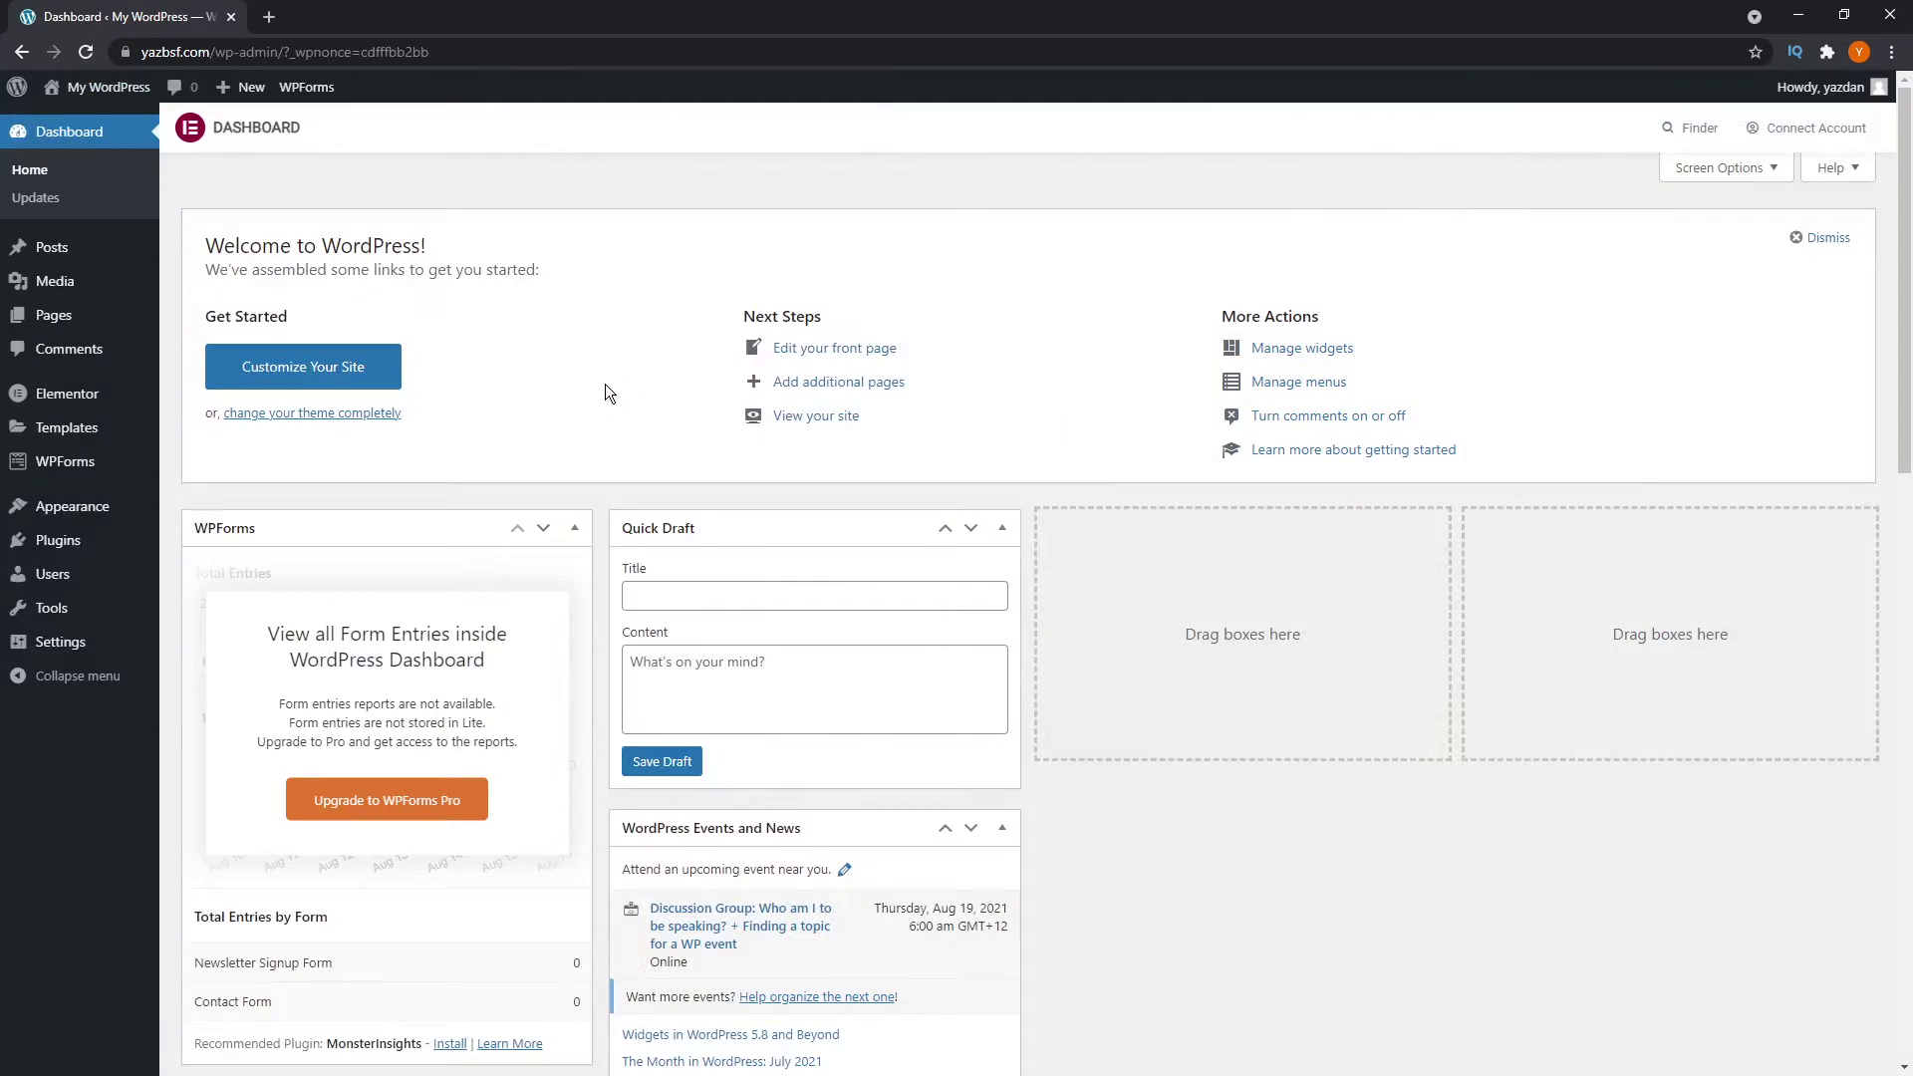
click(72, 550)
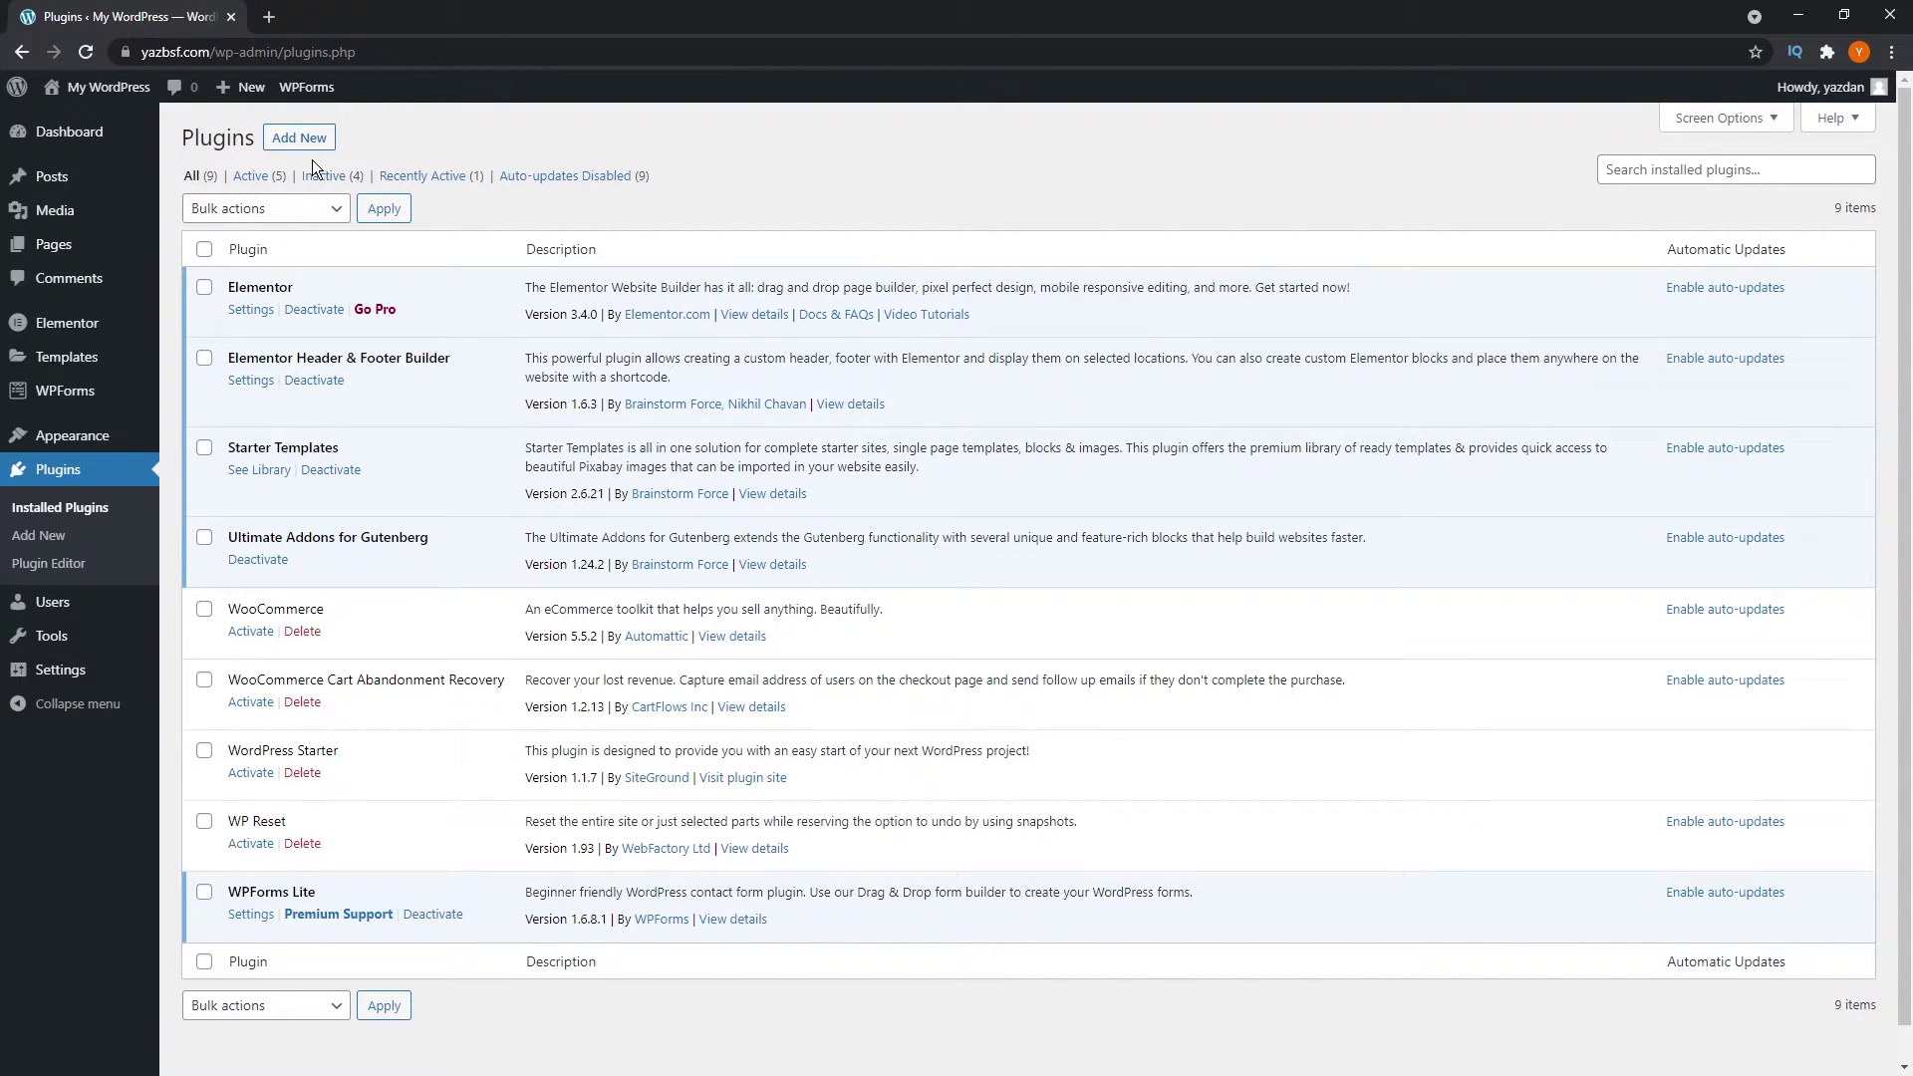
click(318, 148)
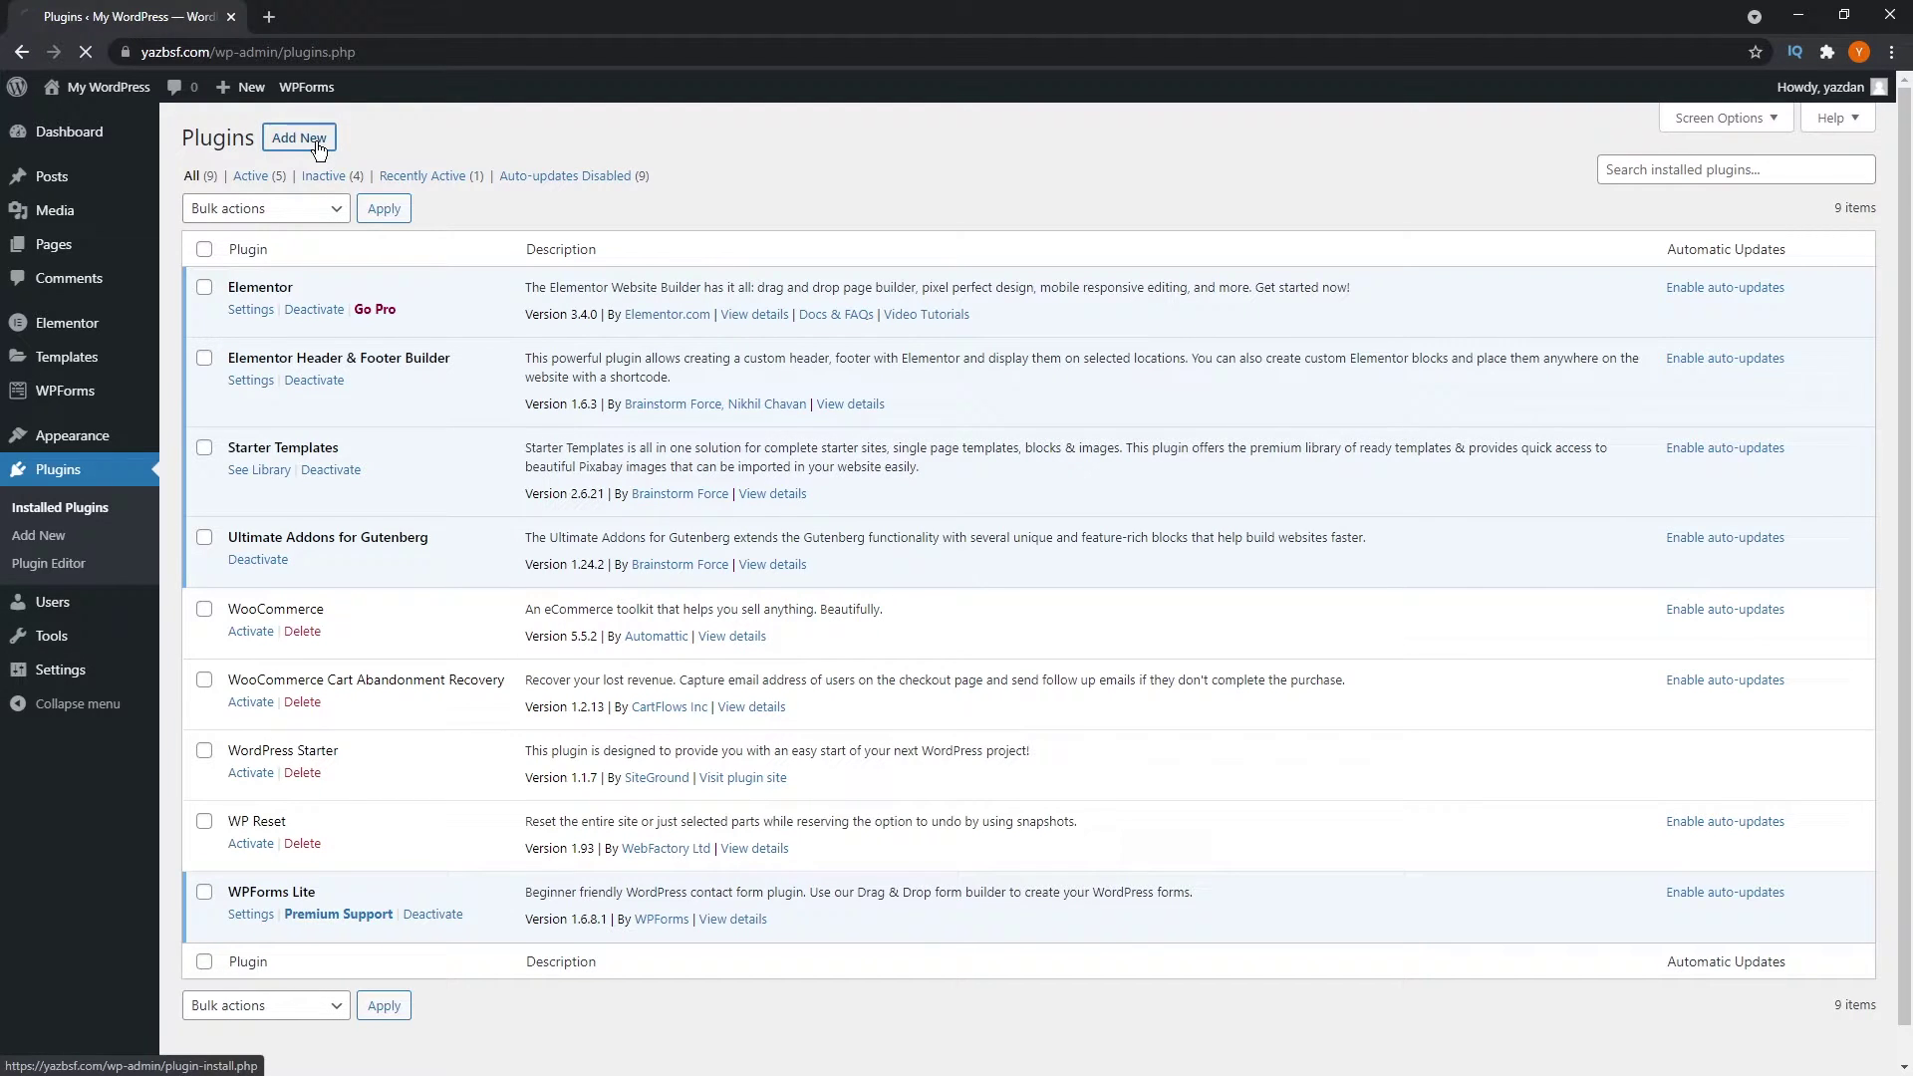
click(1718, 193)
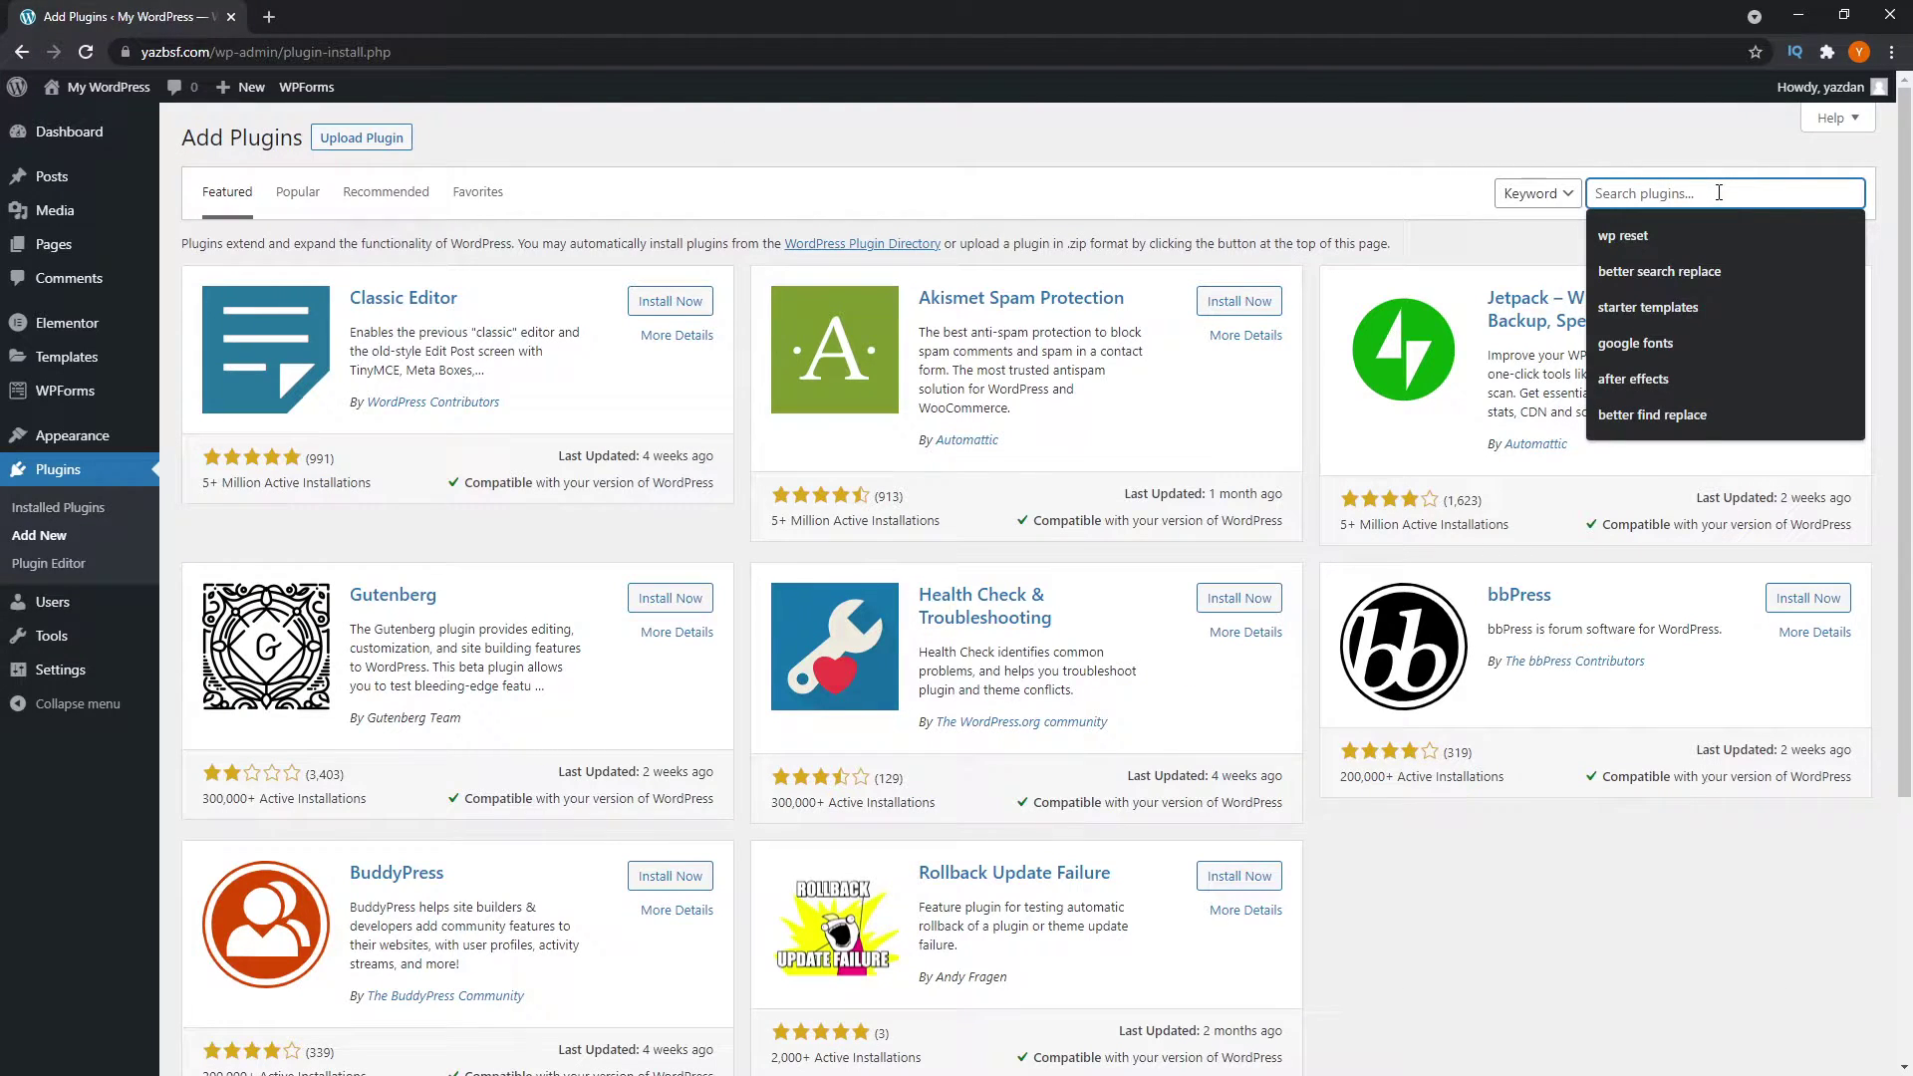
text(pods)
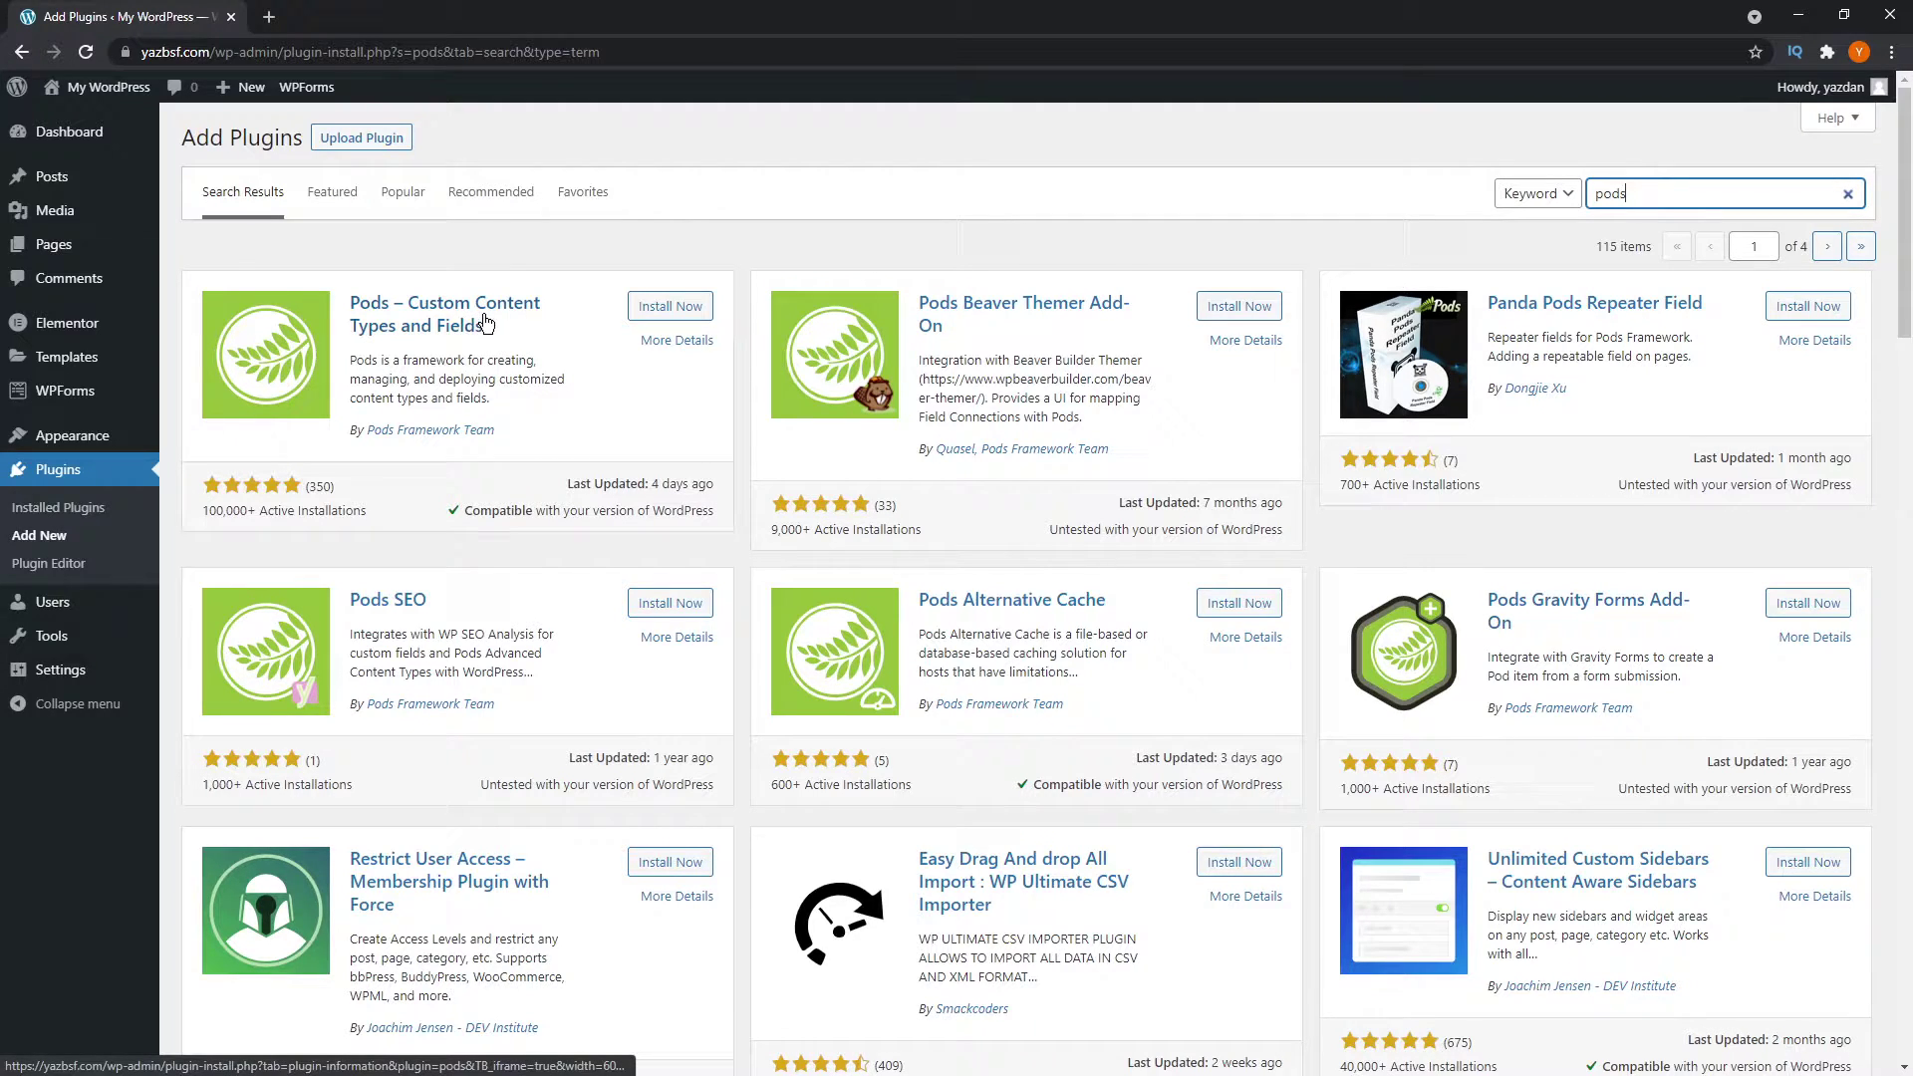
click(661, 309)
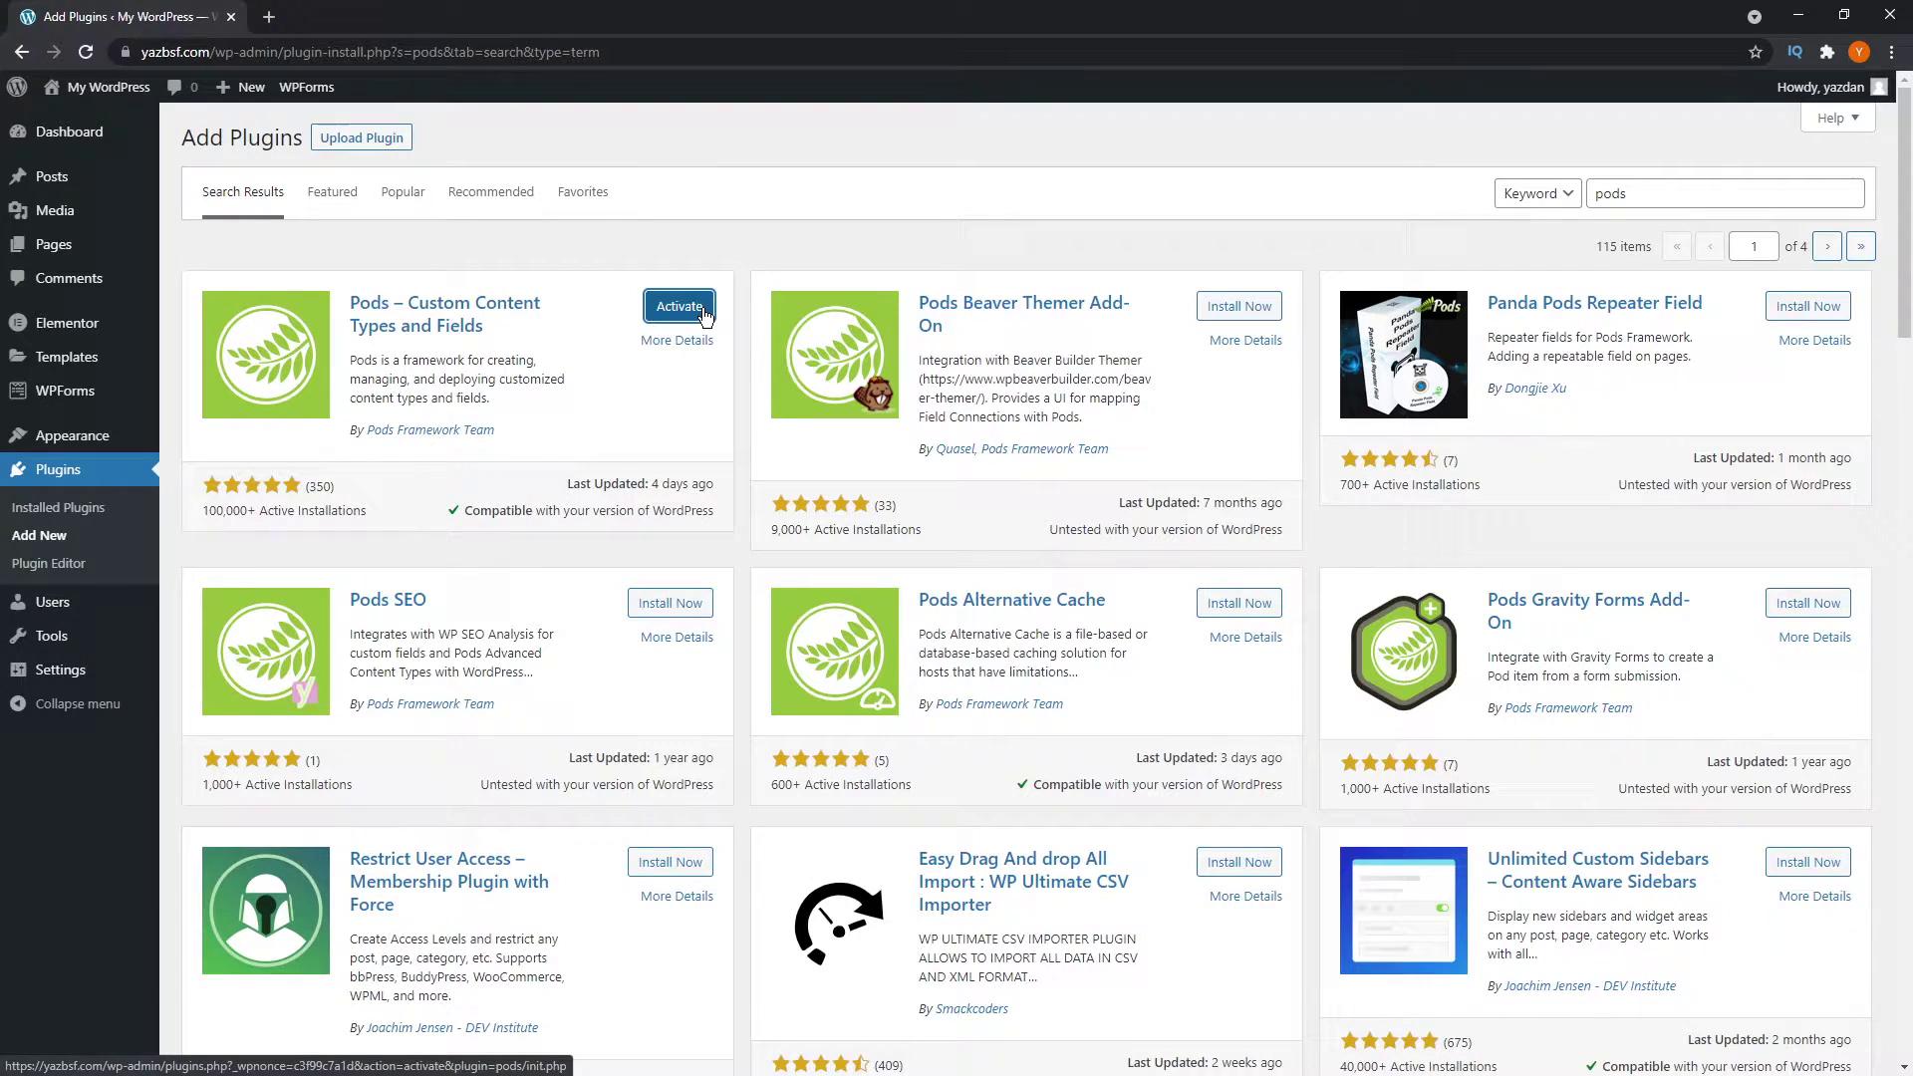
click(700, 313)
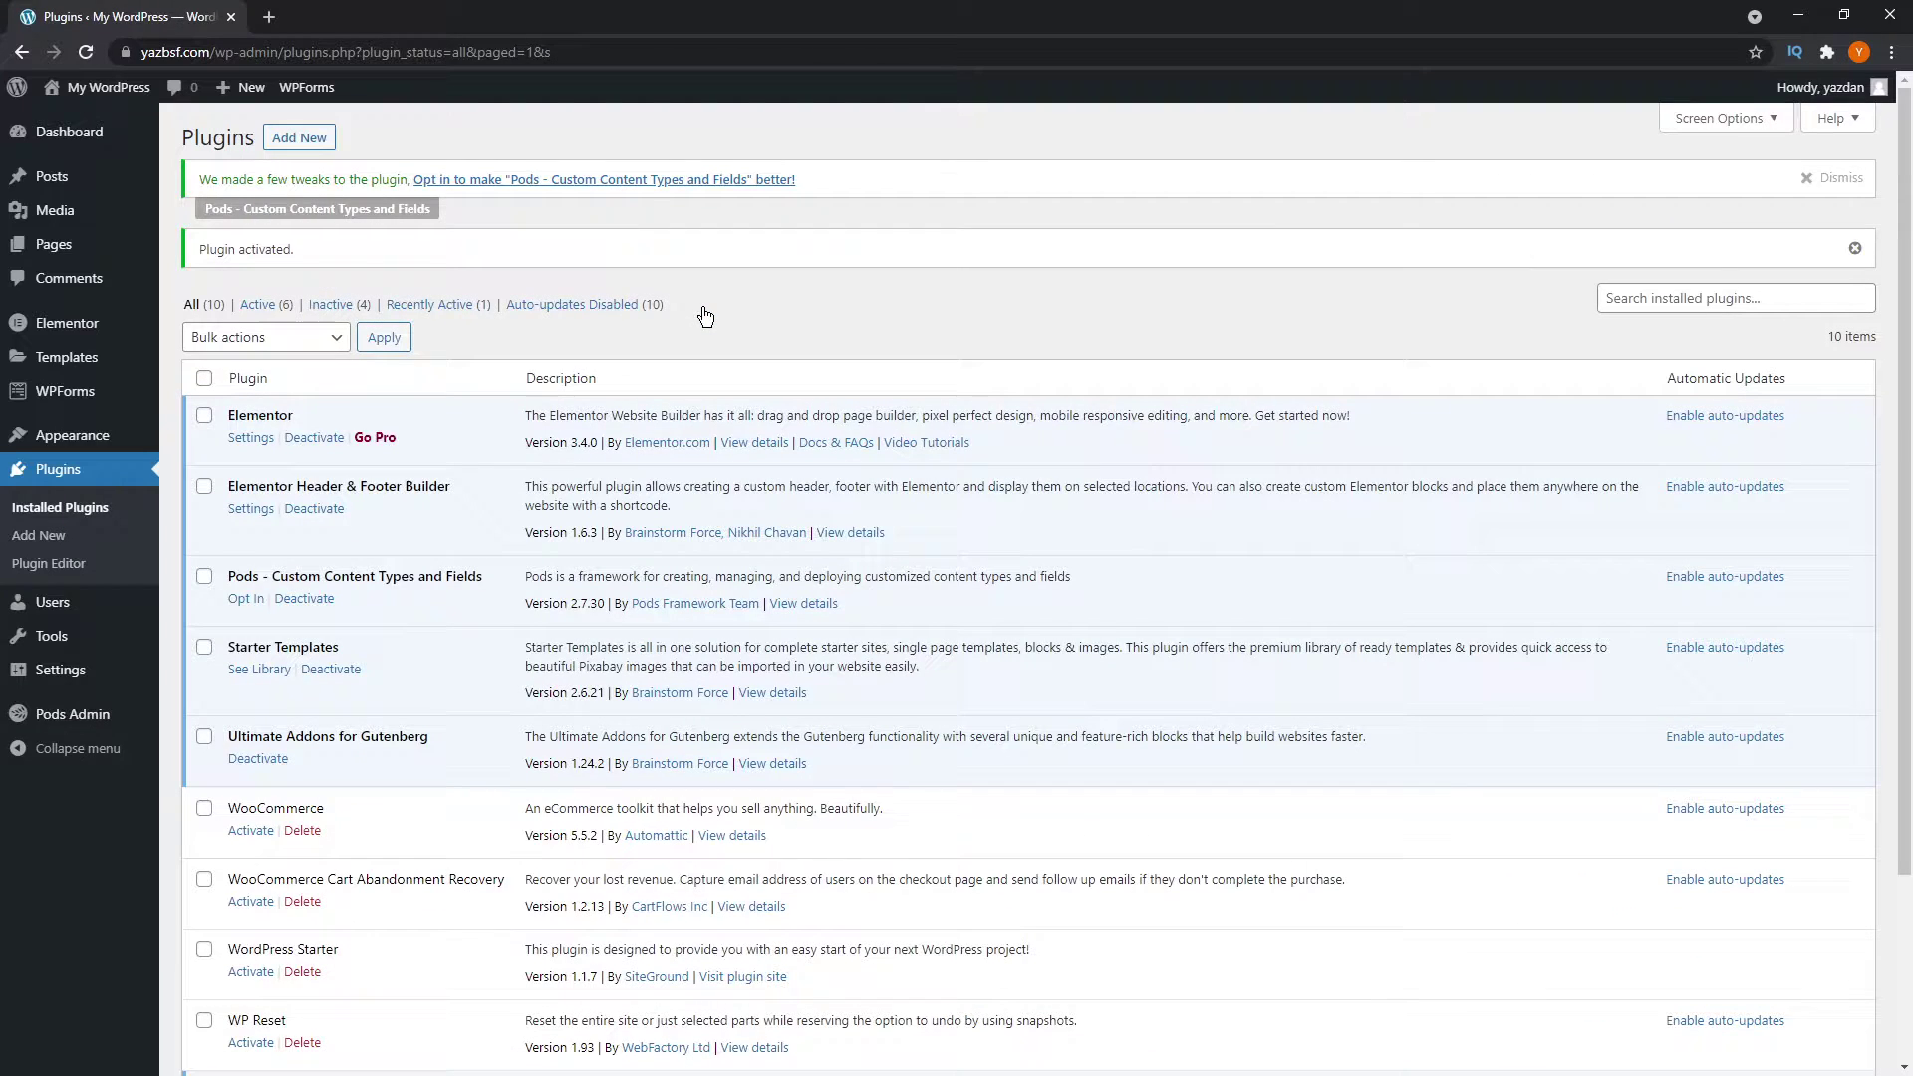
mouse_move(75, 728)
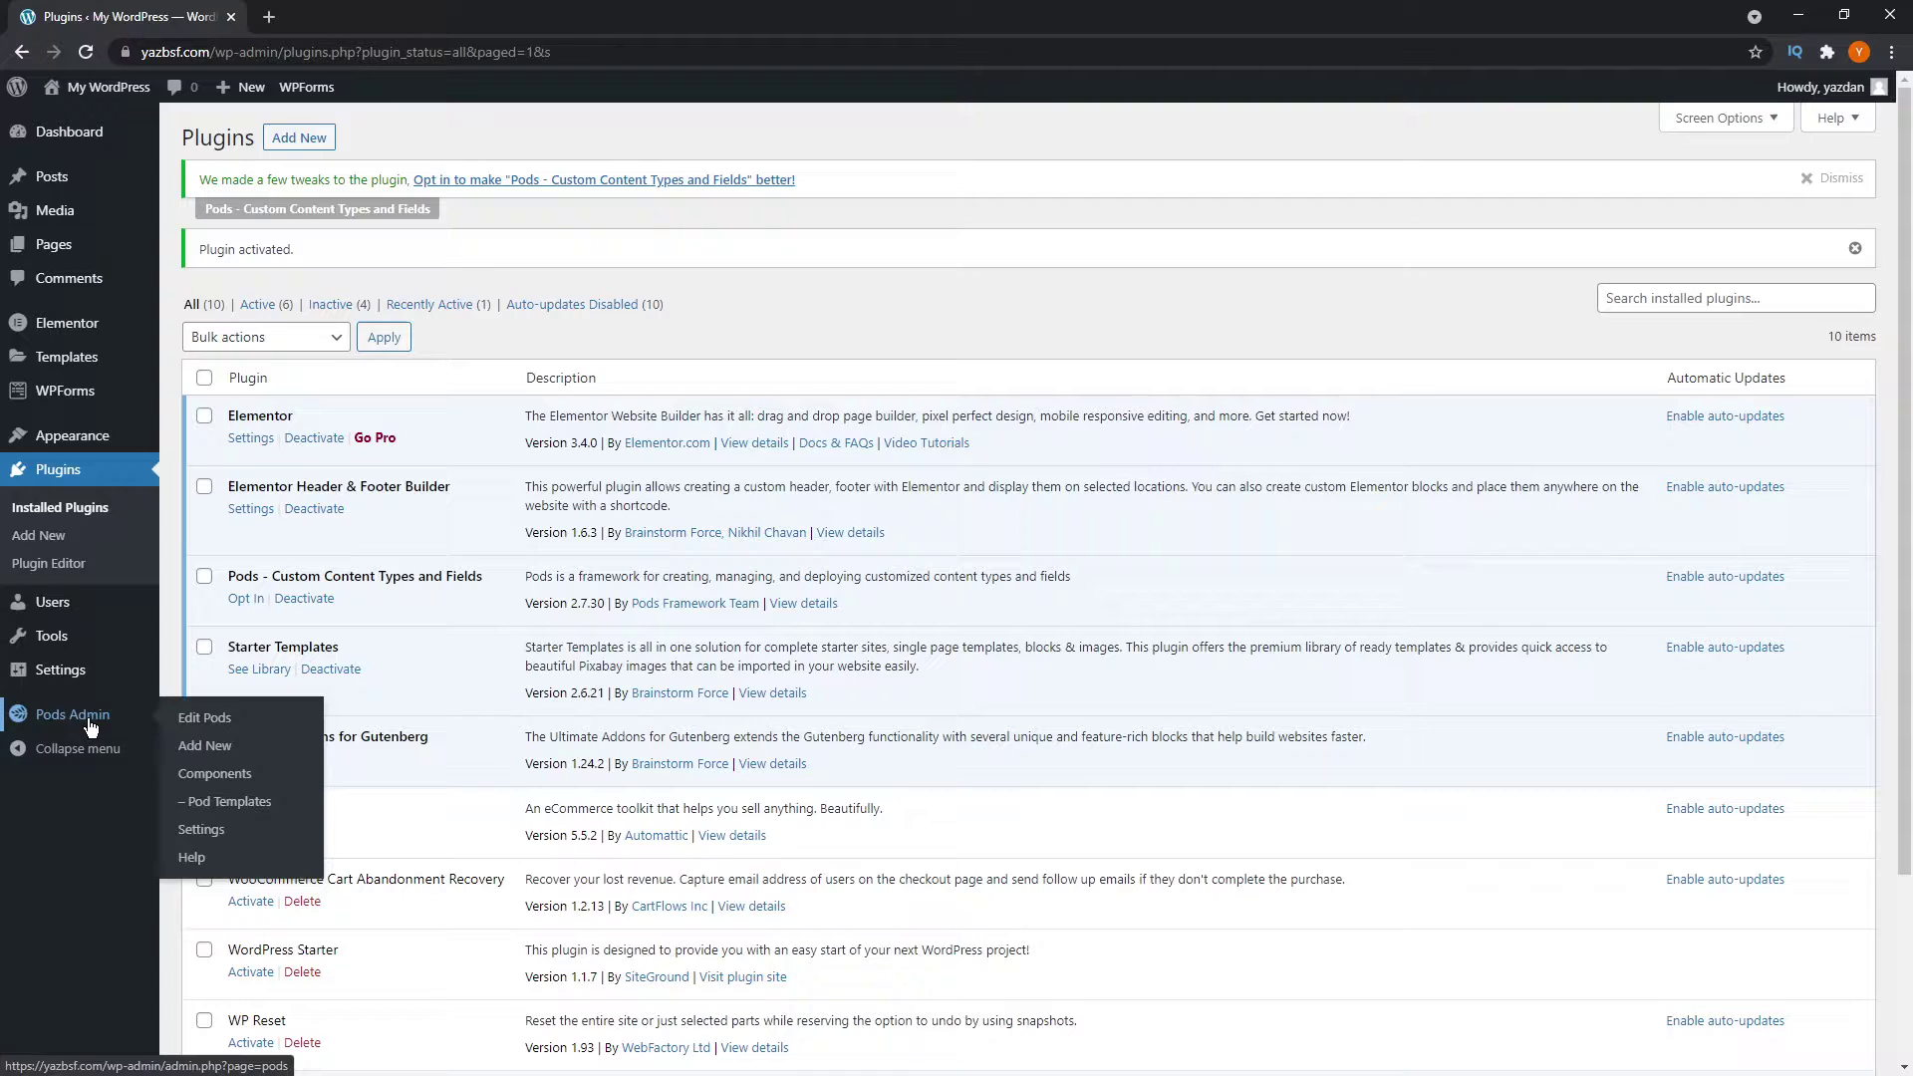
Start a brand-new pod as a Custom Taxonomy with labels Ingredient (singular) and Ingredients (plural).
click(89, 726)
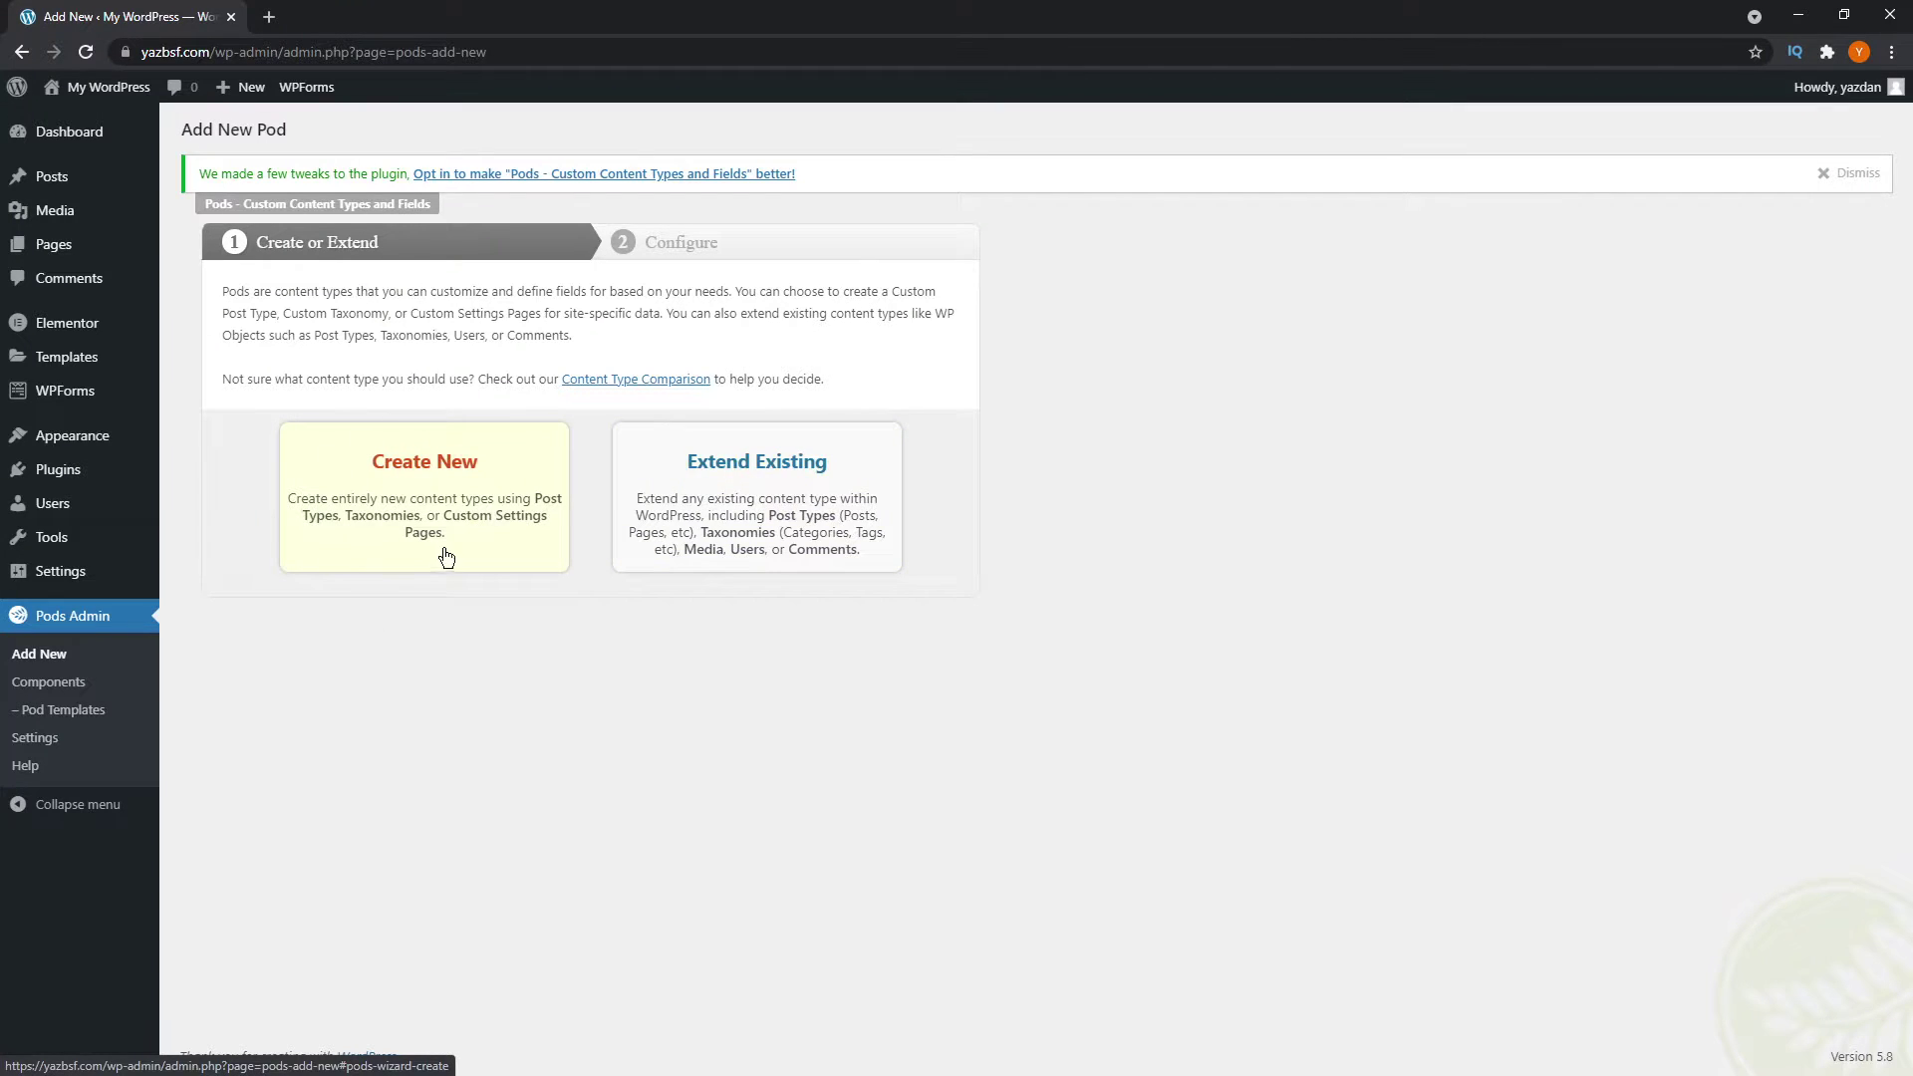
click(451, 482)
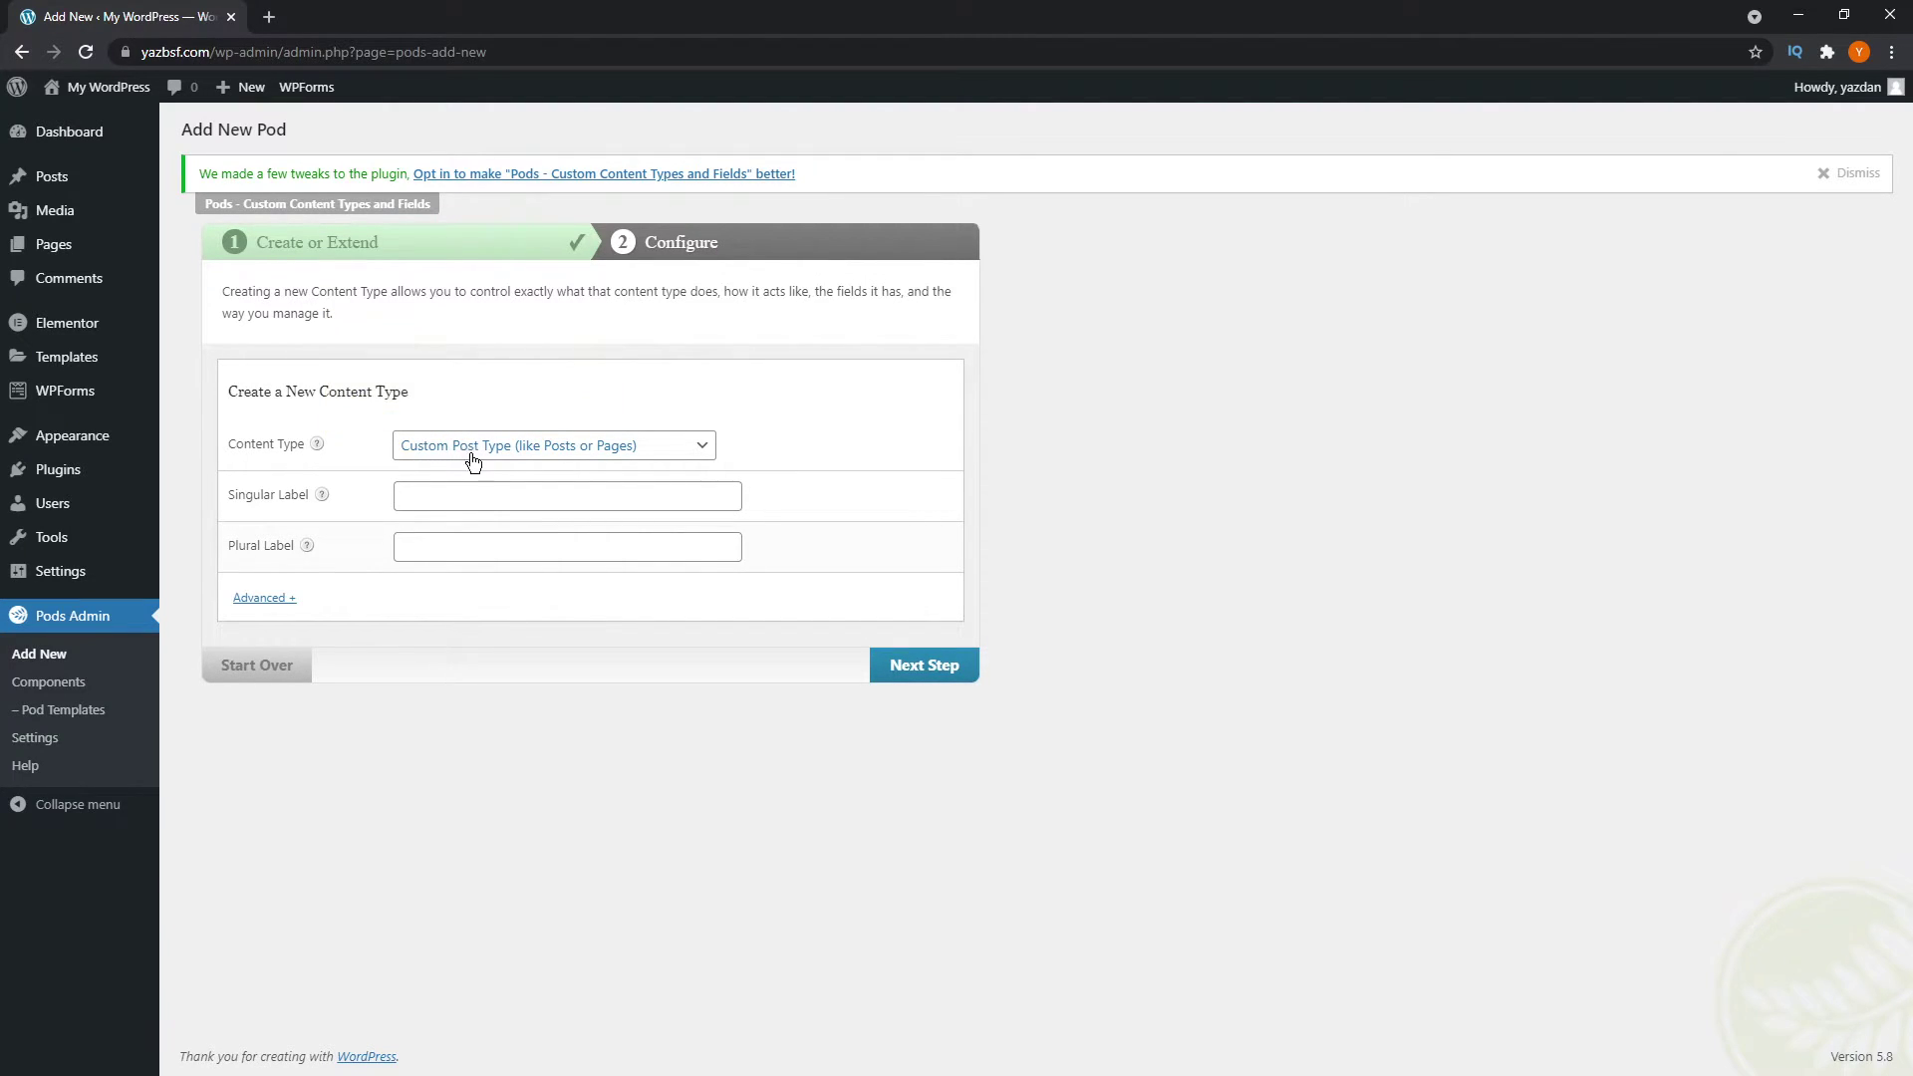
click(618, 451)
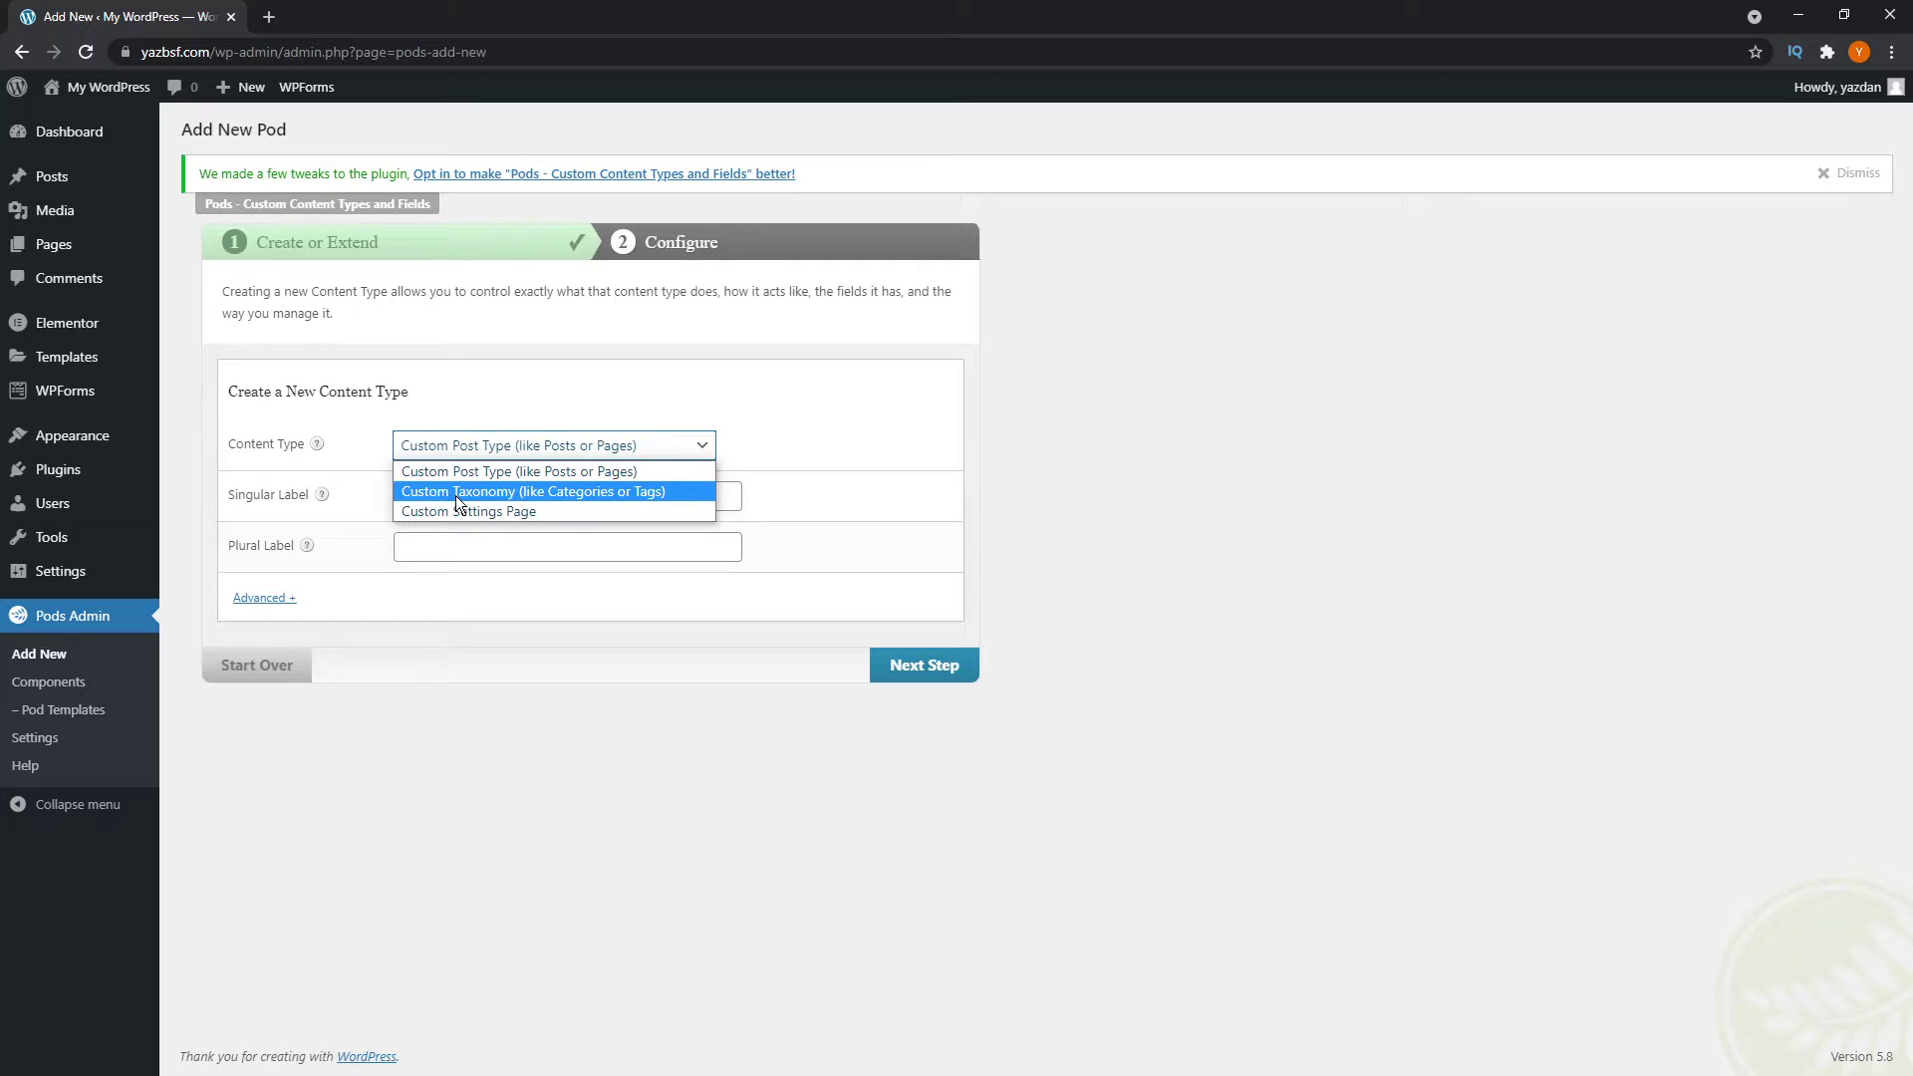
click(495, 493)
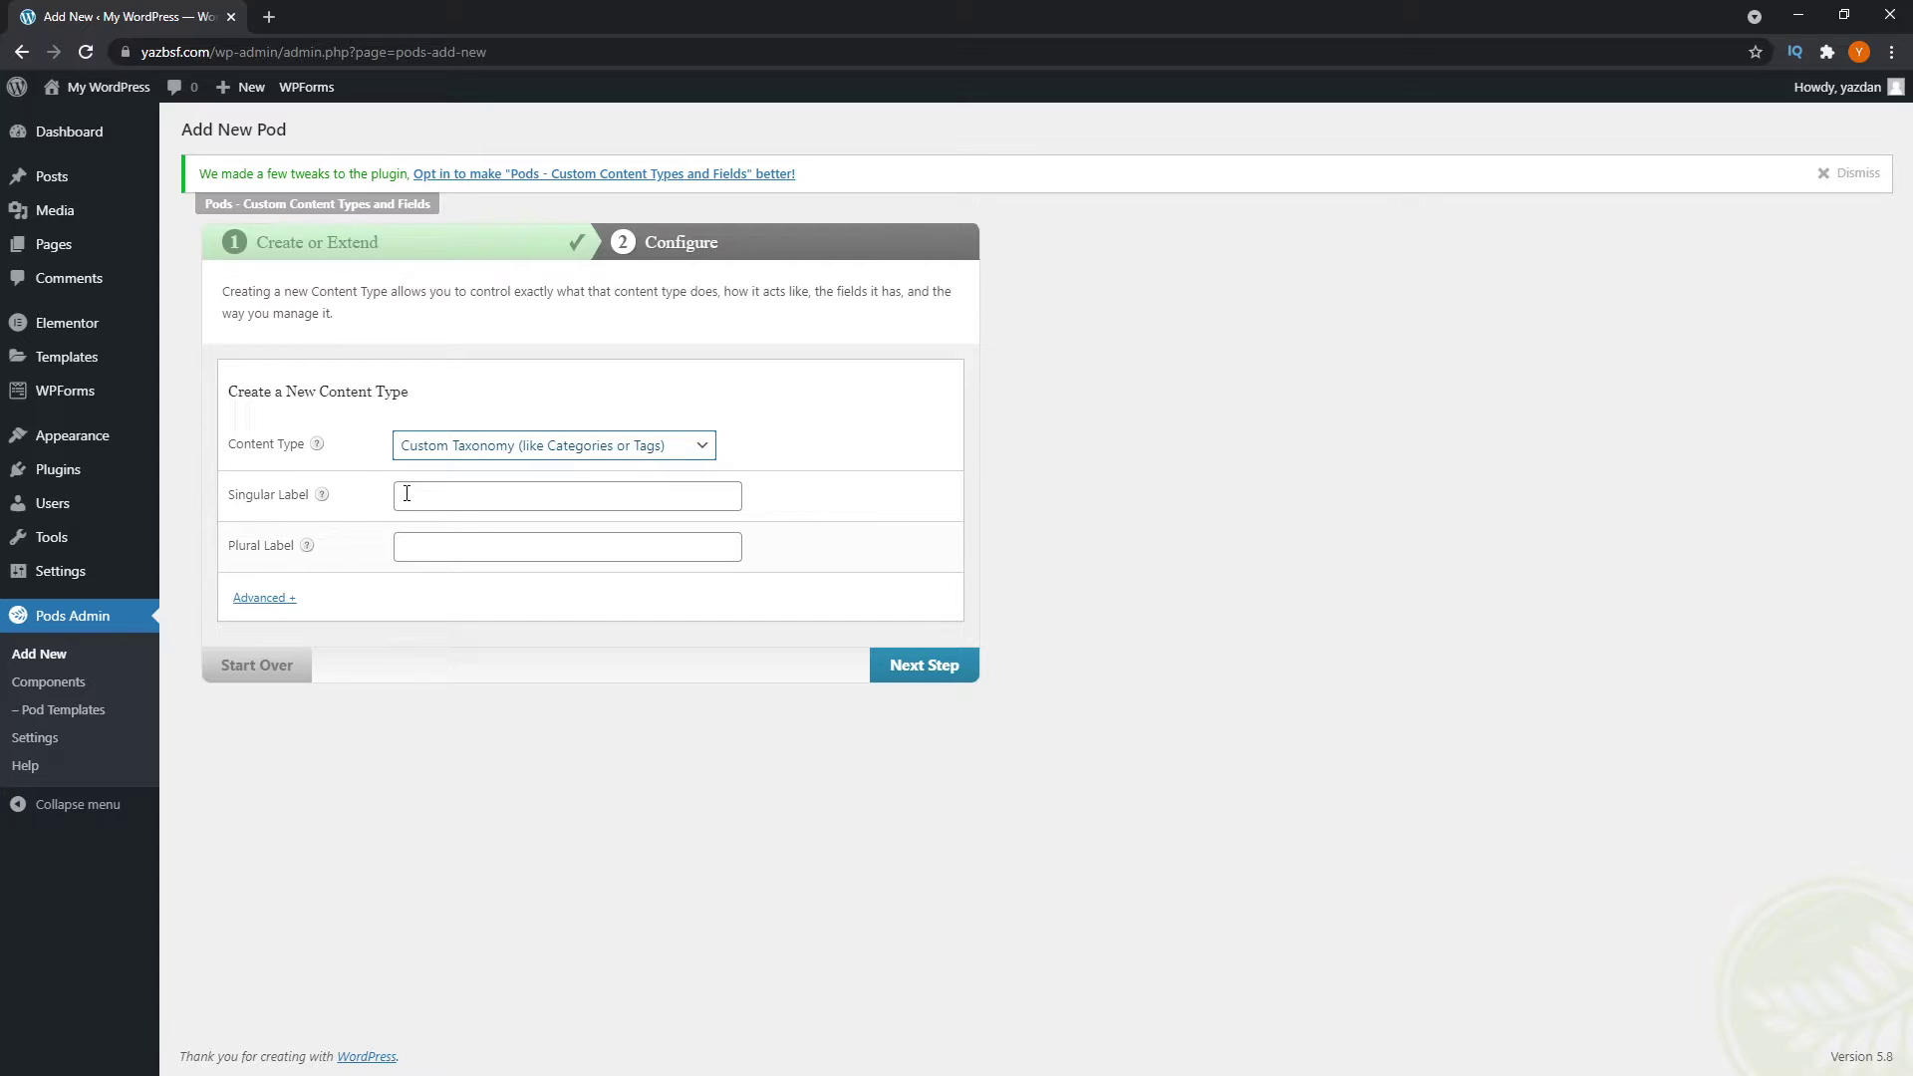
click(551, 485)
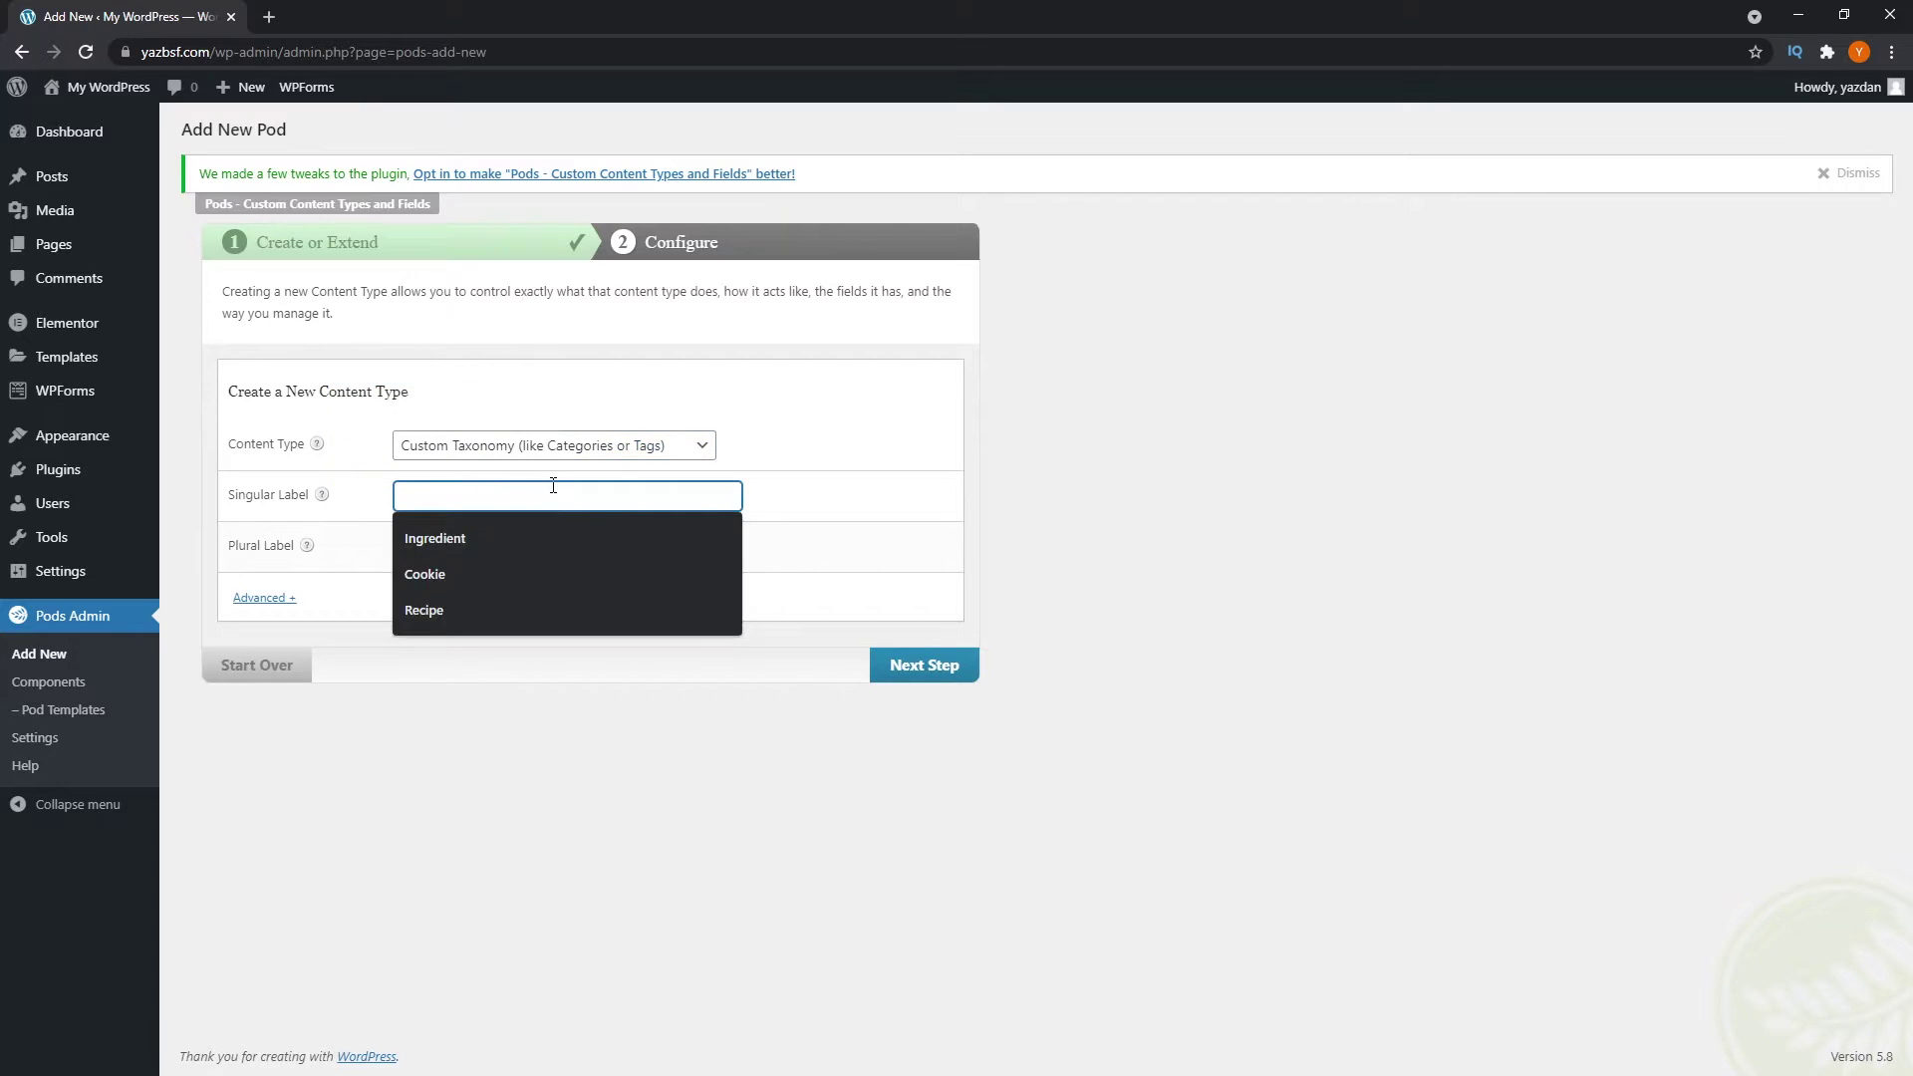
text(Ingredient)
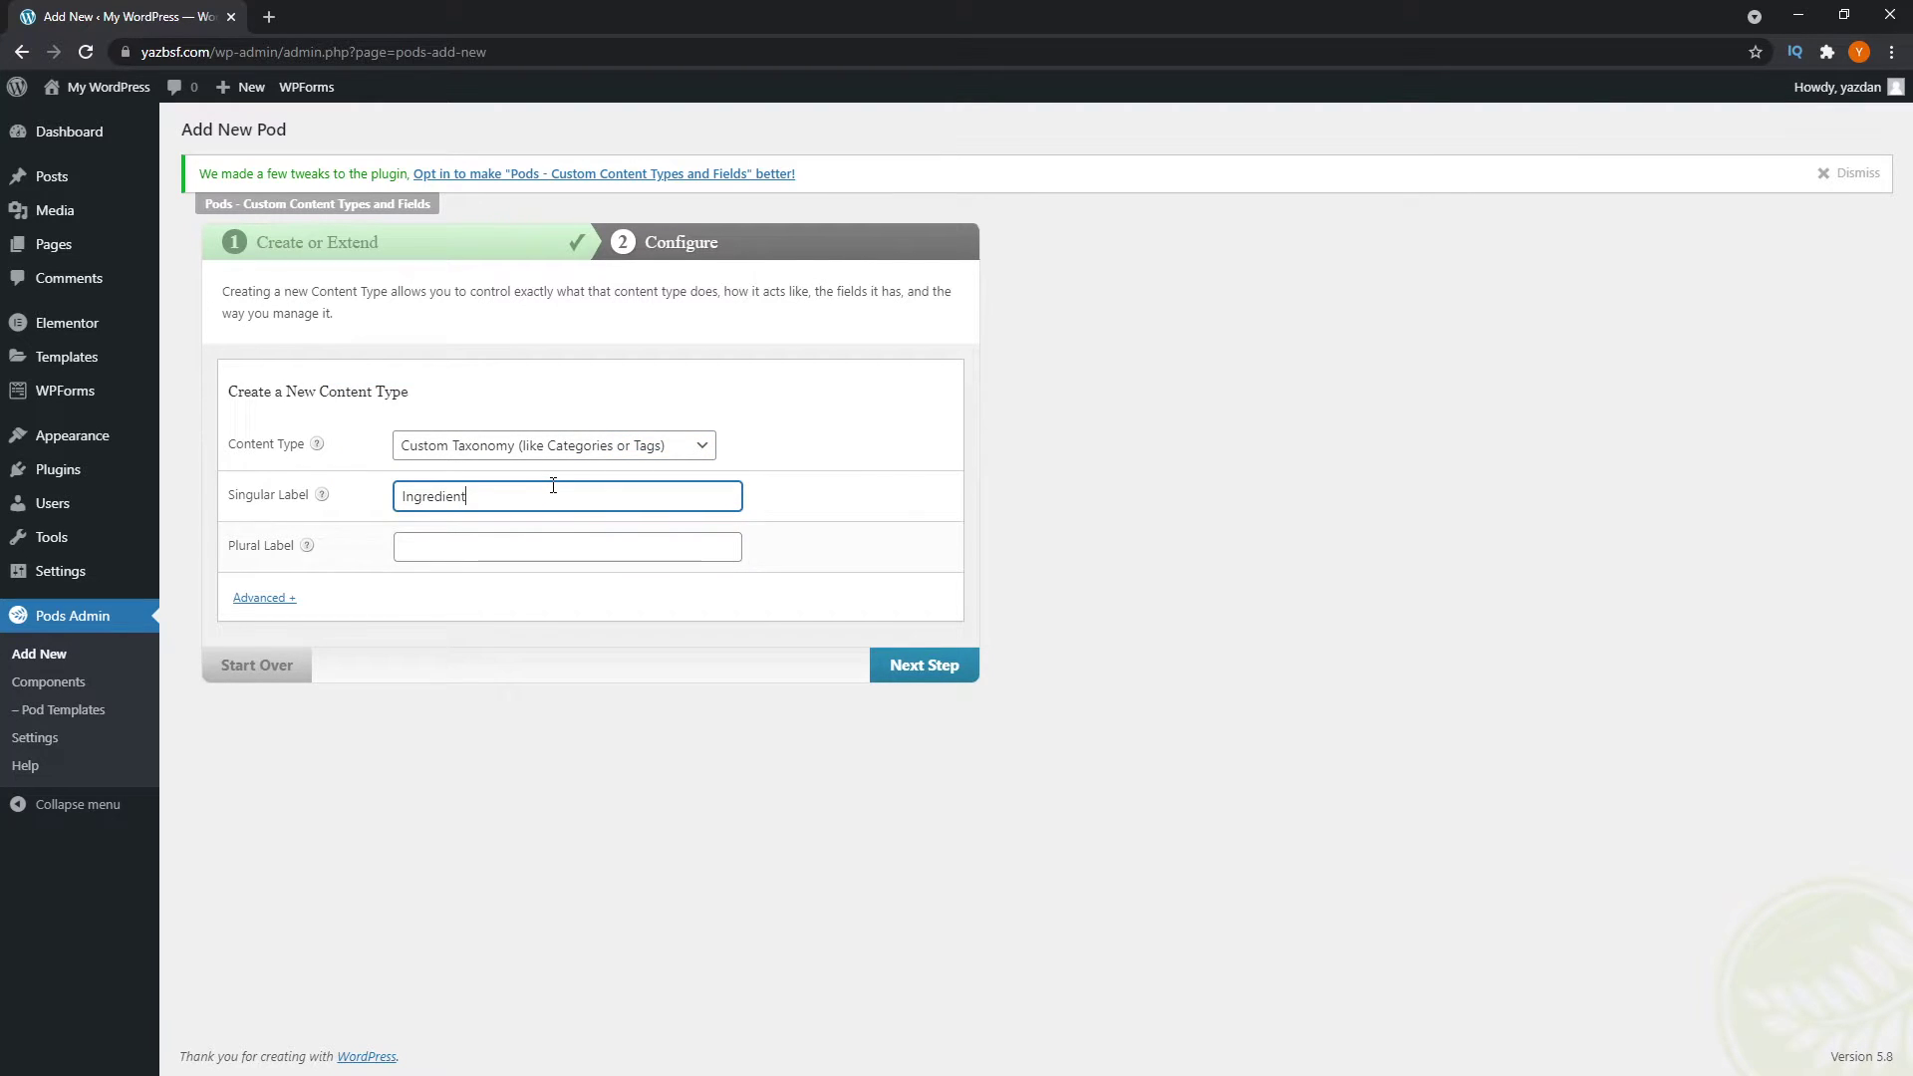
click(519, 545)
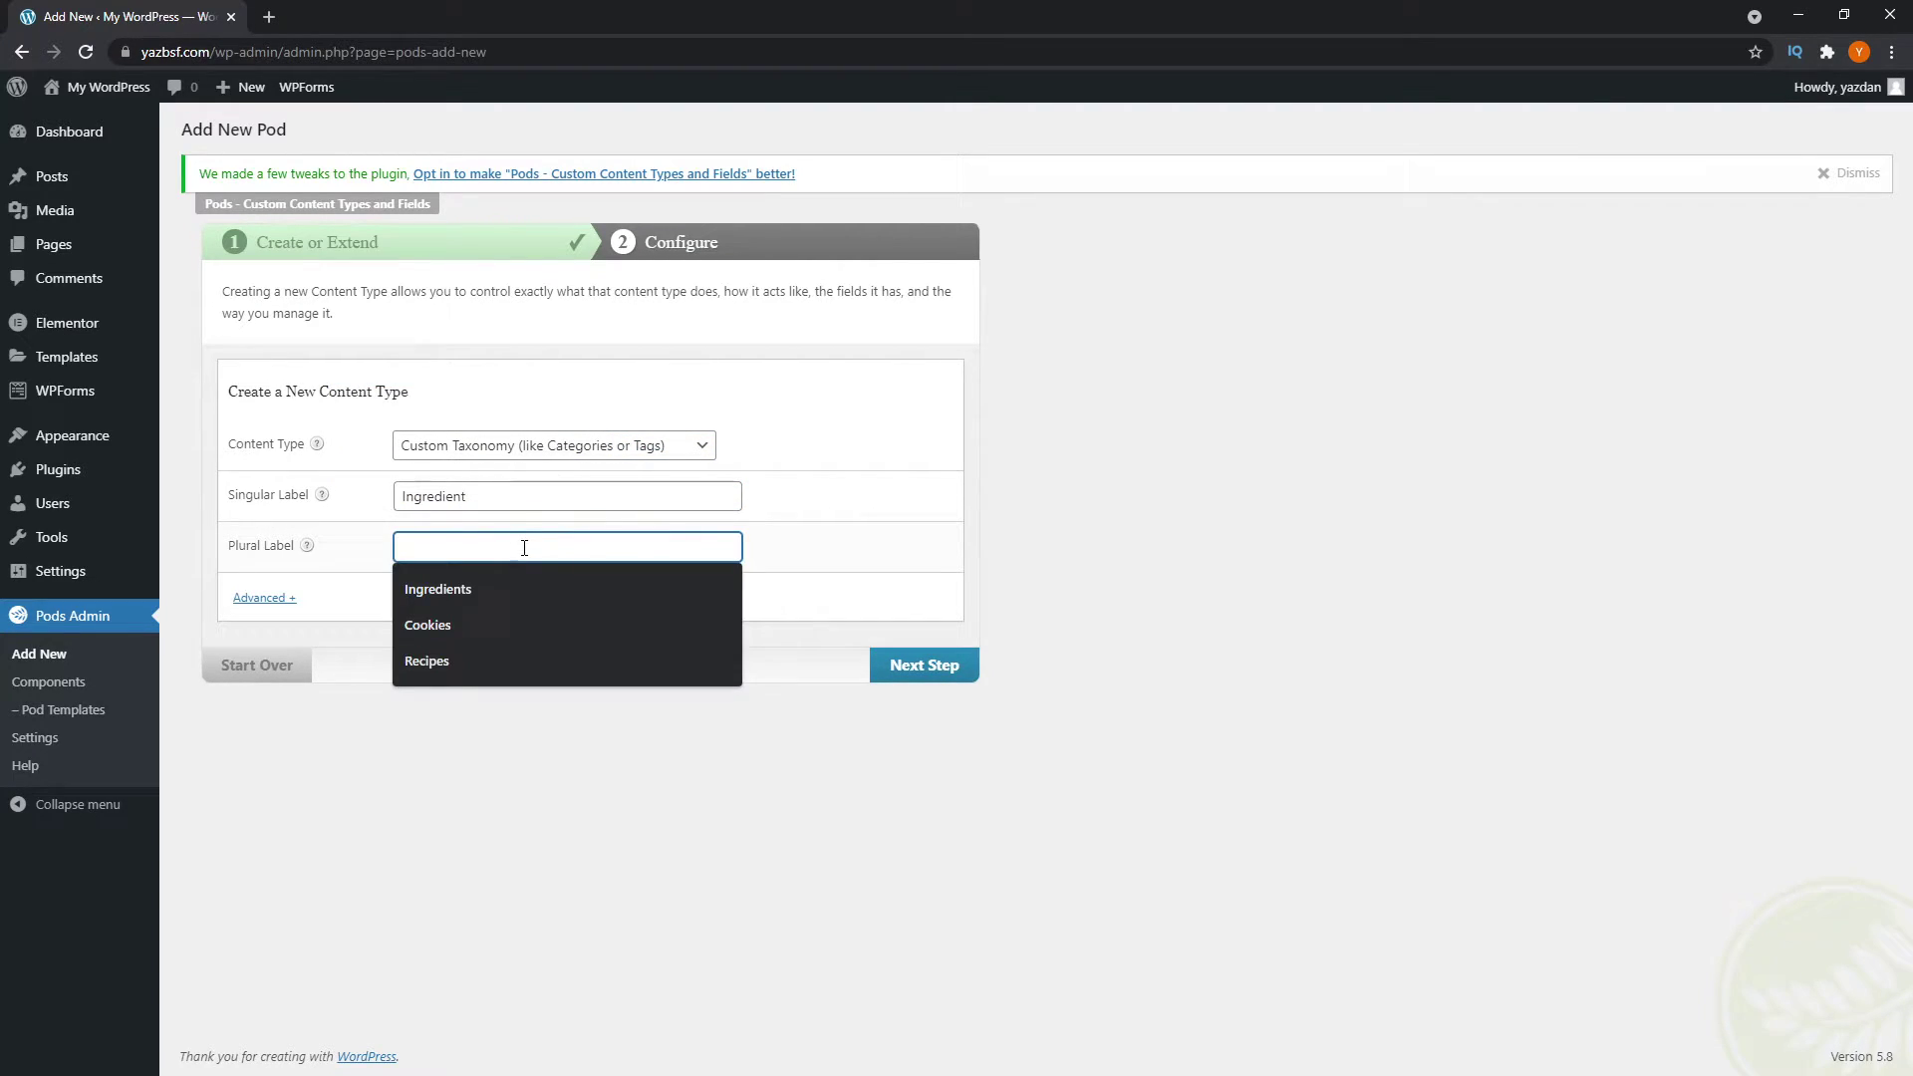
click(727, 576)
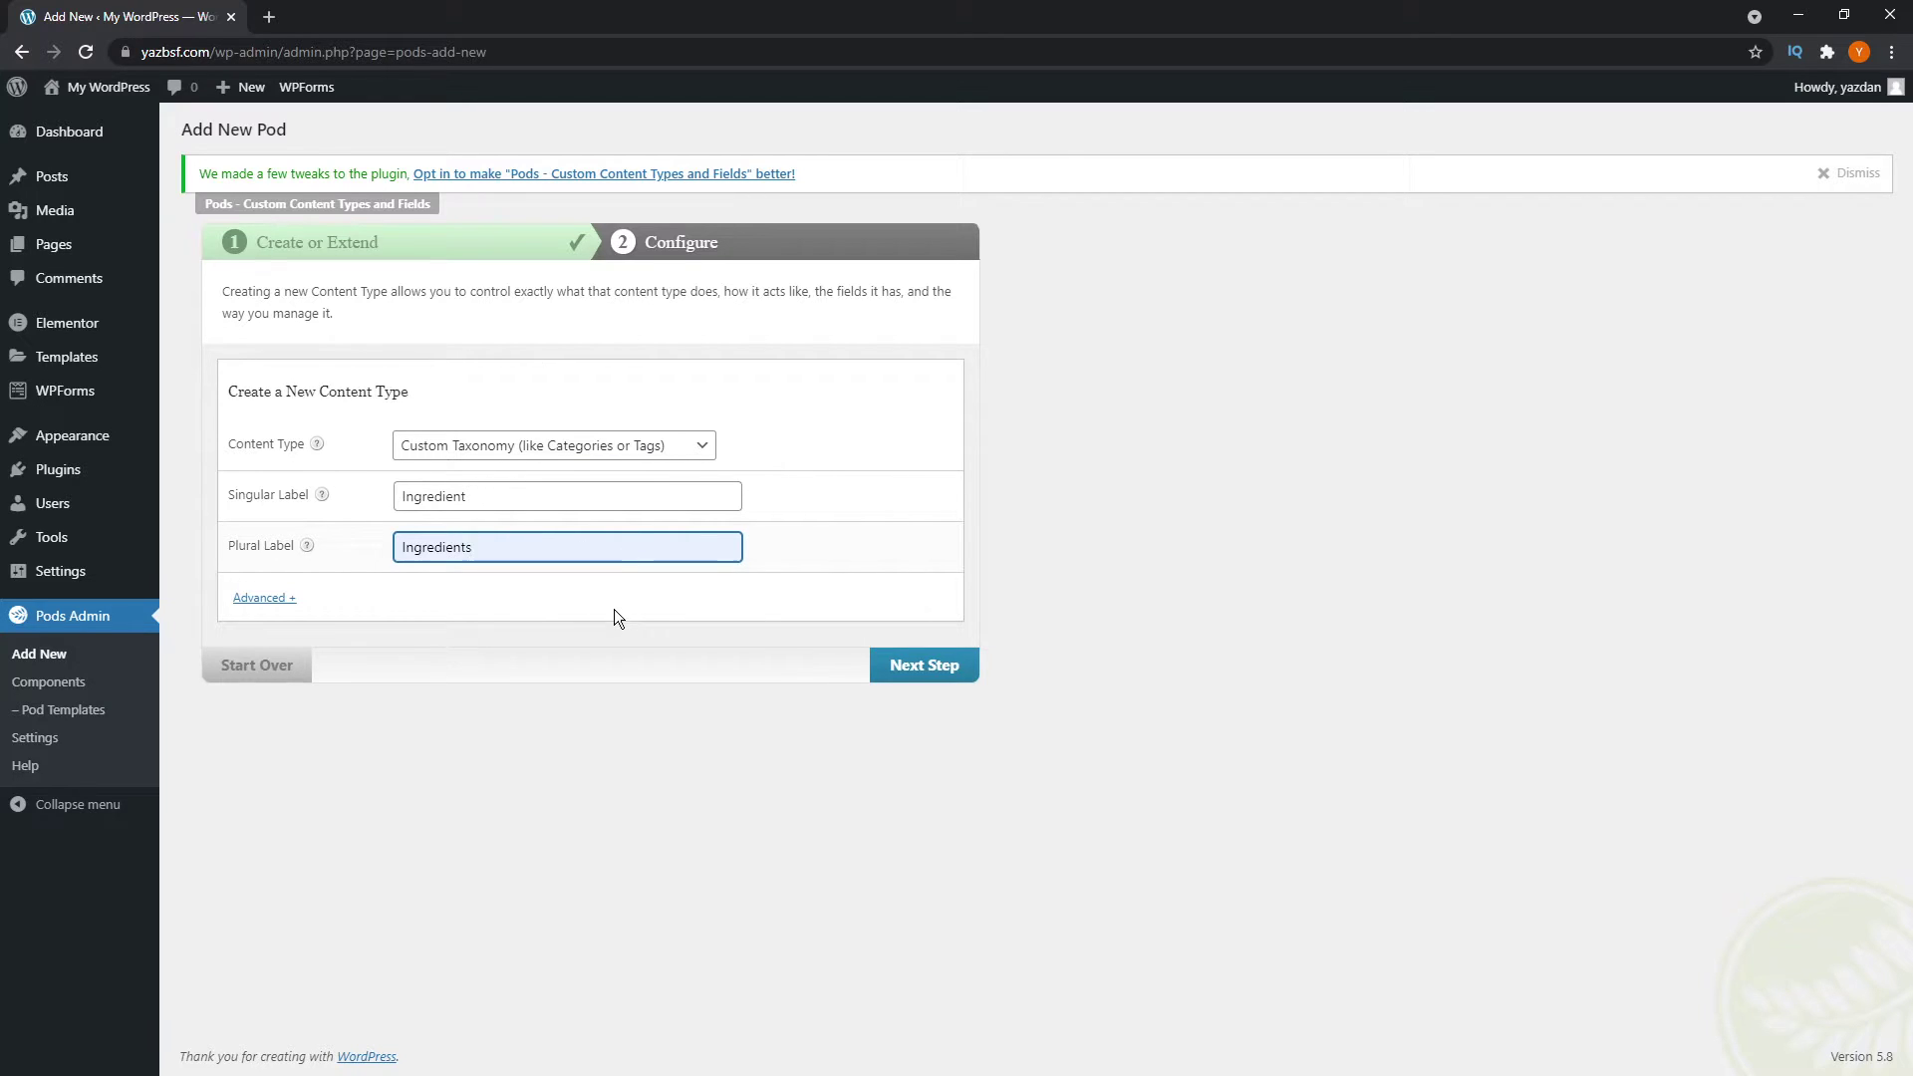
Create the ingredient taxonomy pod and associate it with Posts in Advanced Options.
click(935, 675)
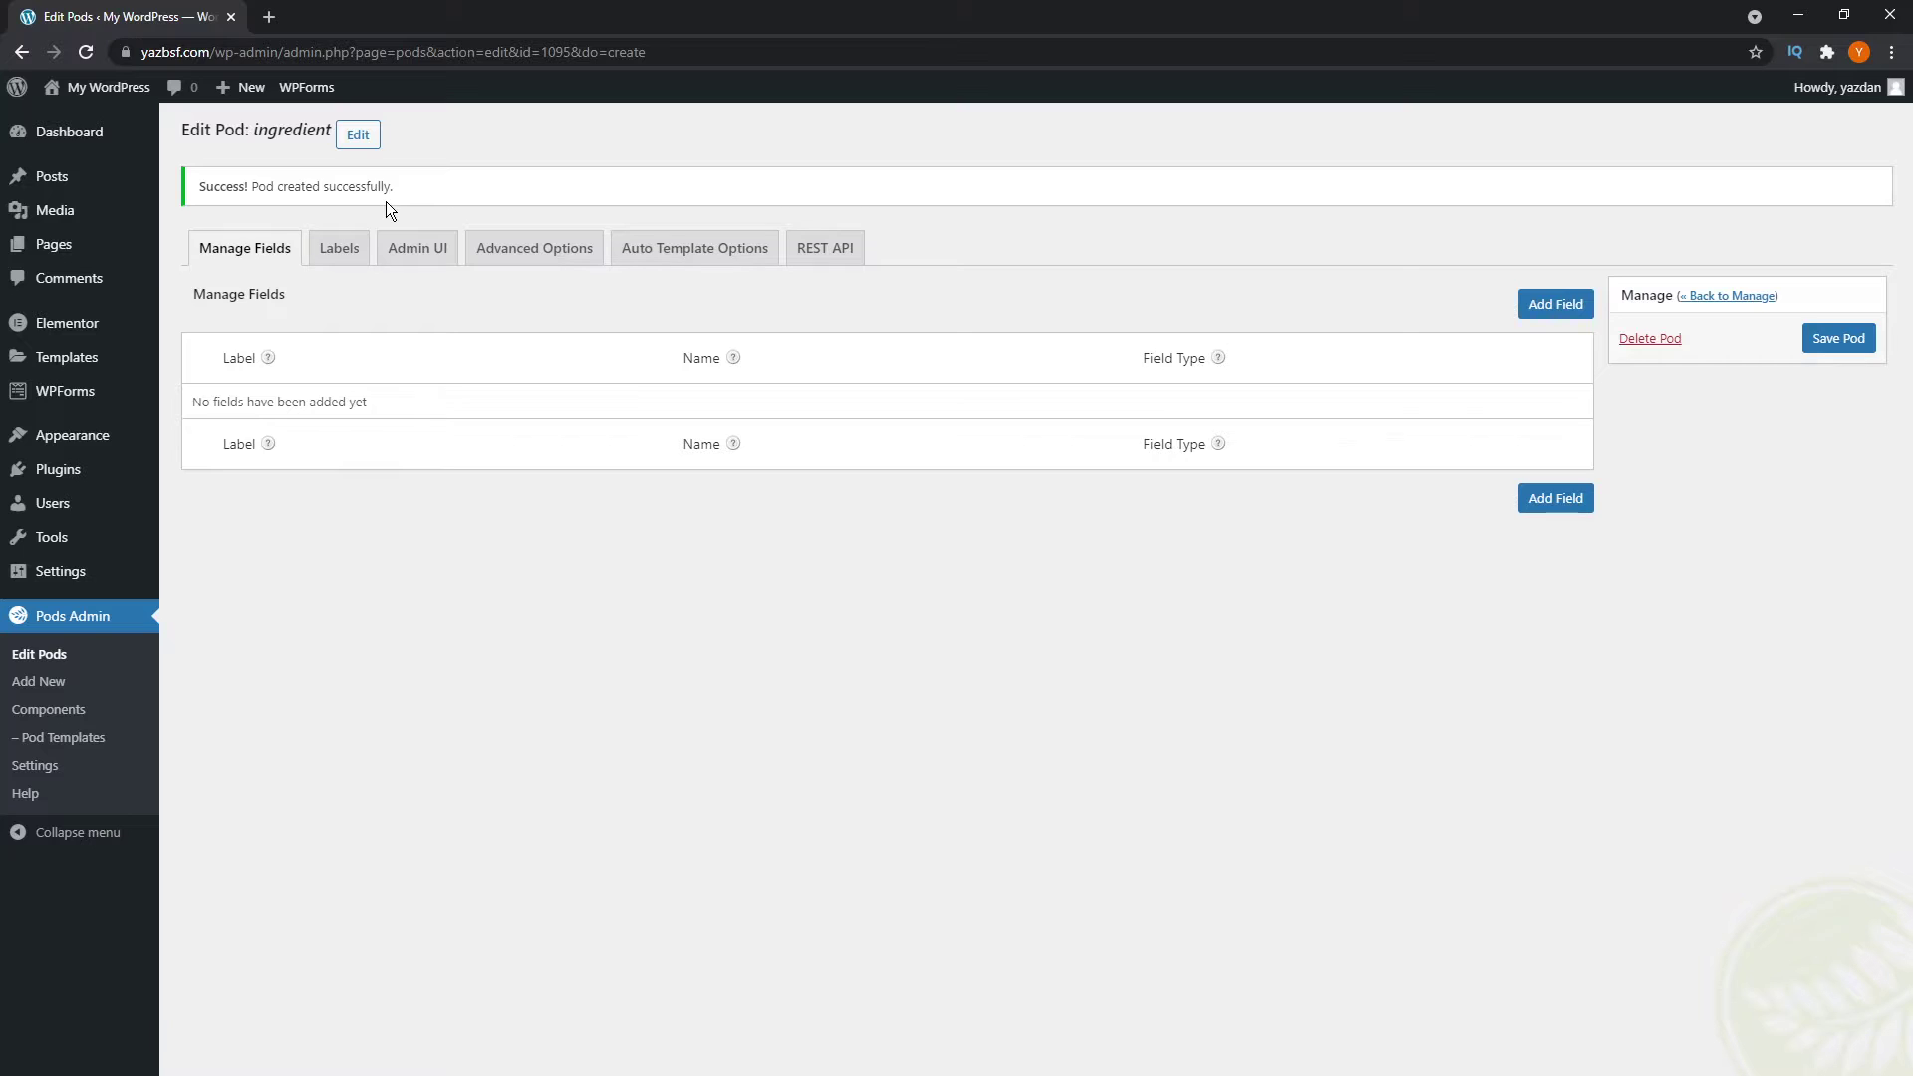
click(532, 252)
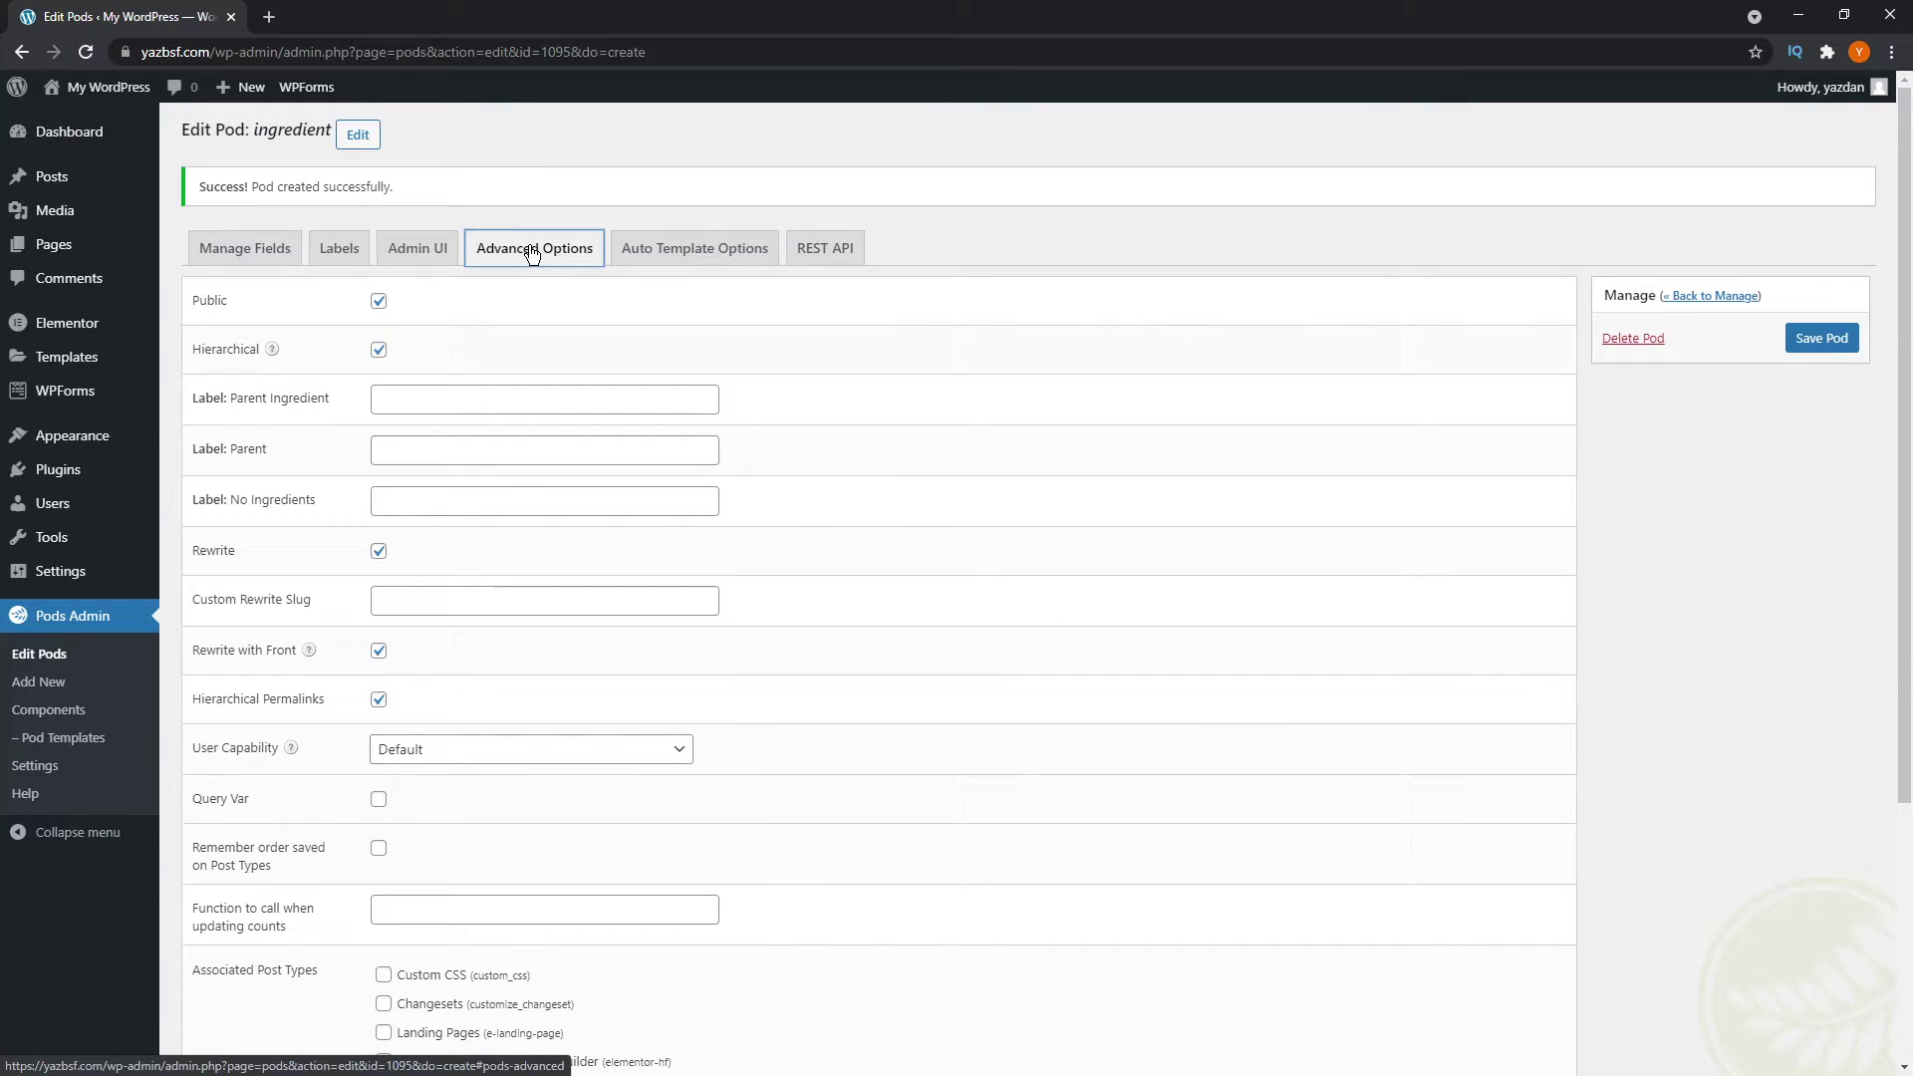
scroll(815, 487, down, 4)
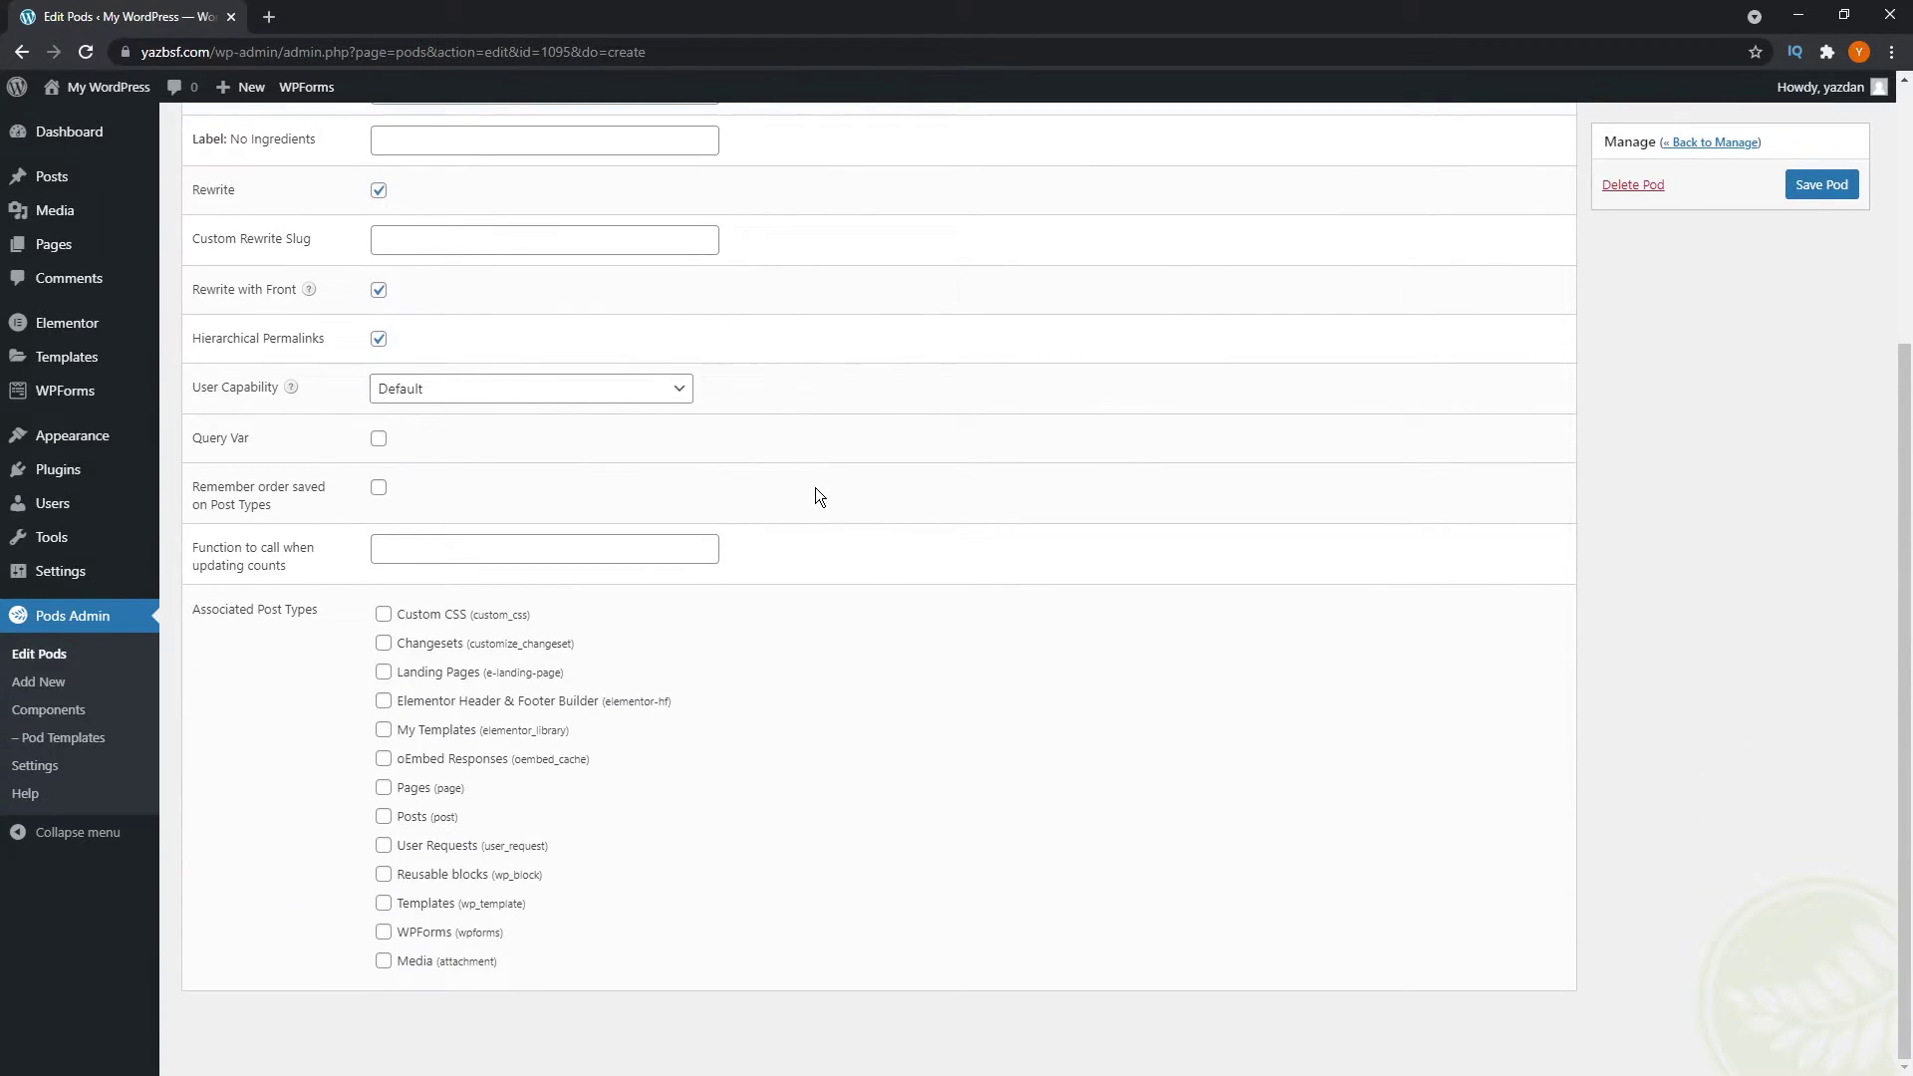
click(402, 821)
Enable the taxonomy's REST API and save the pod.
scroll(503, 817, up, 4)
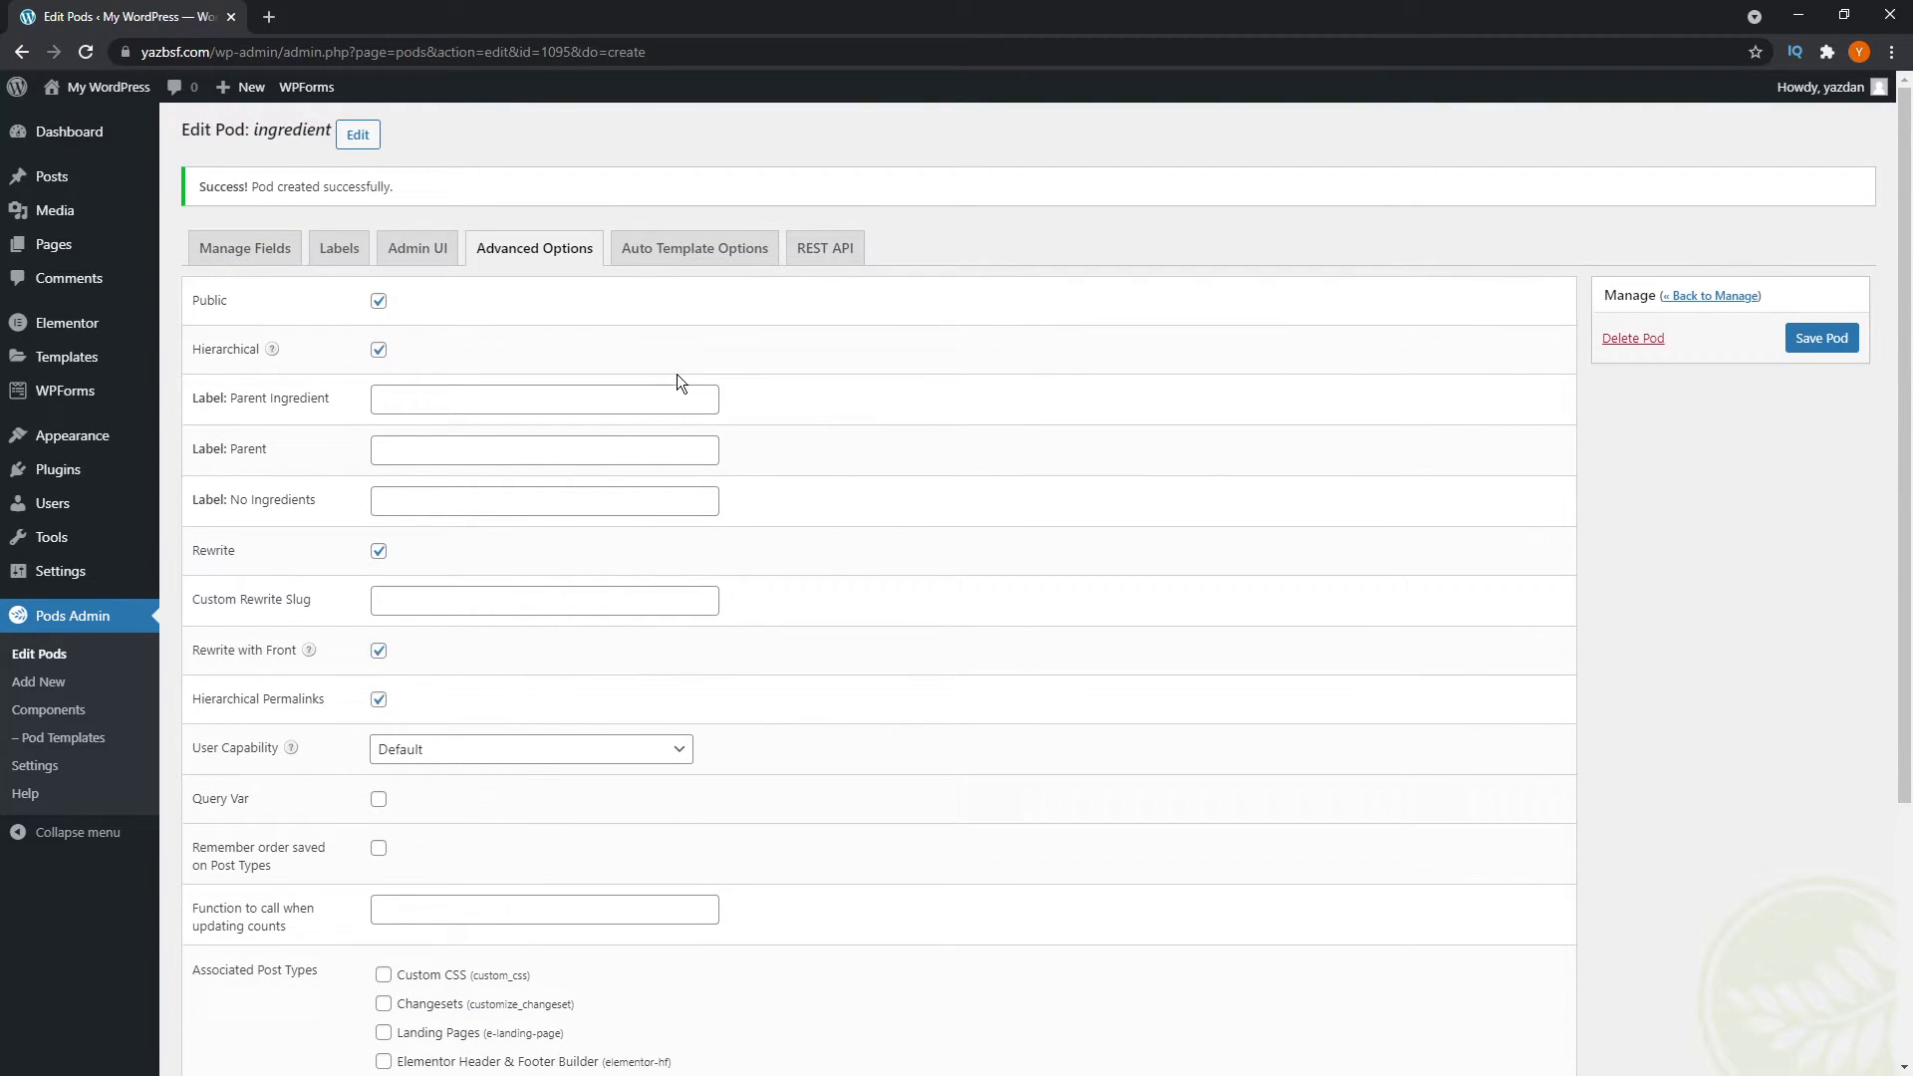
click(833, 255)
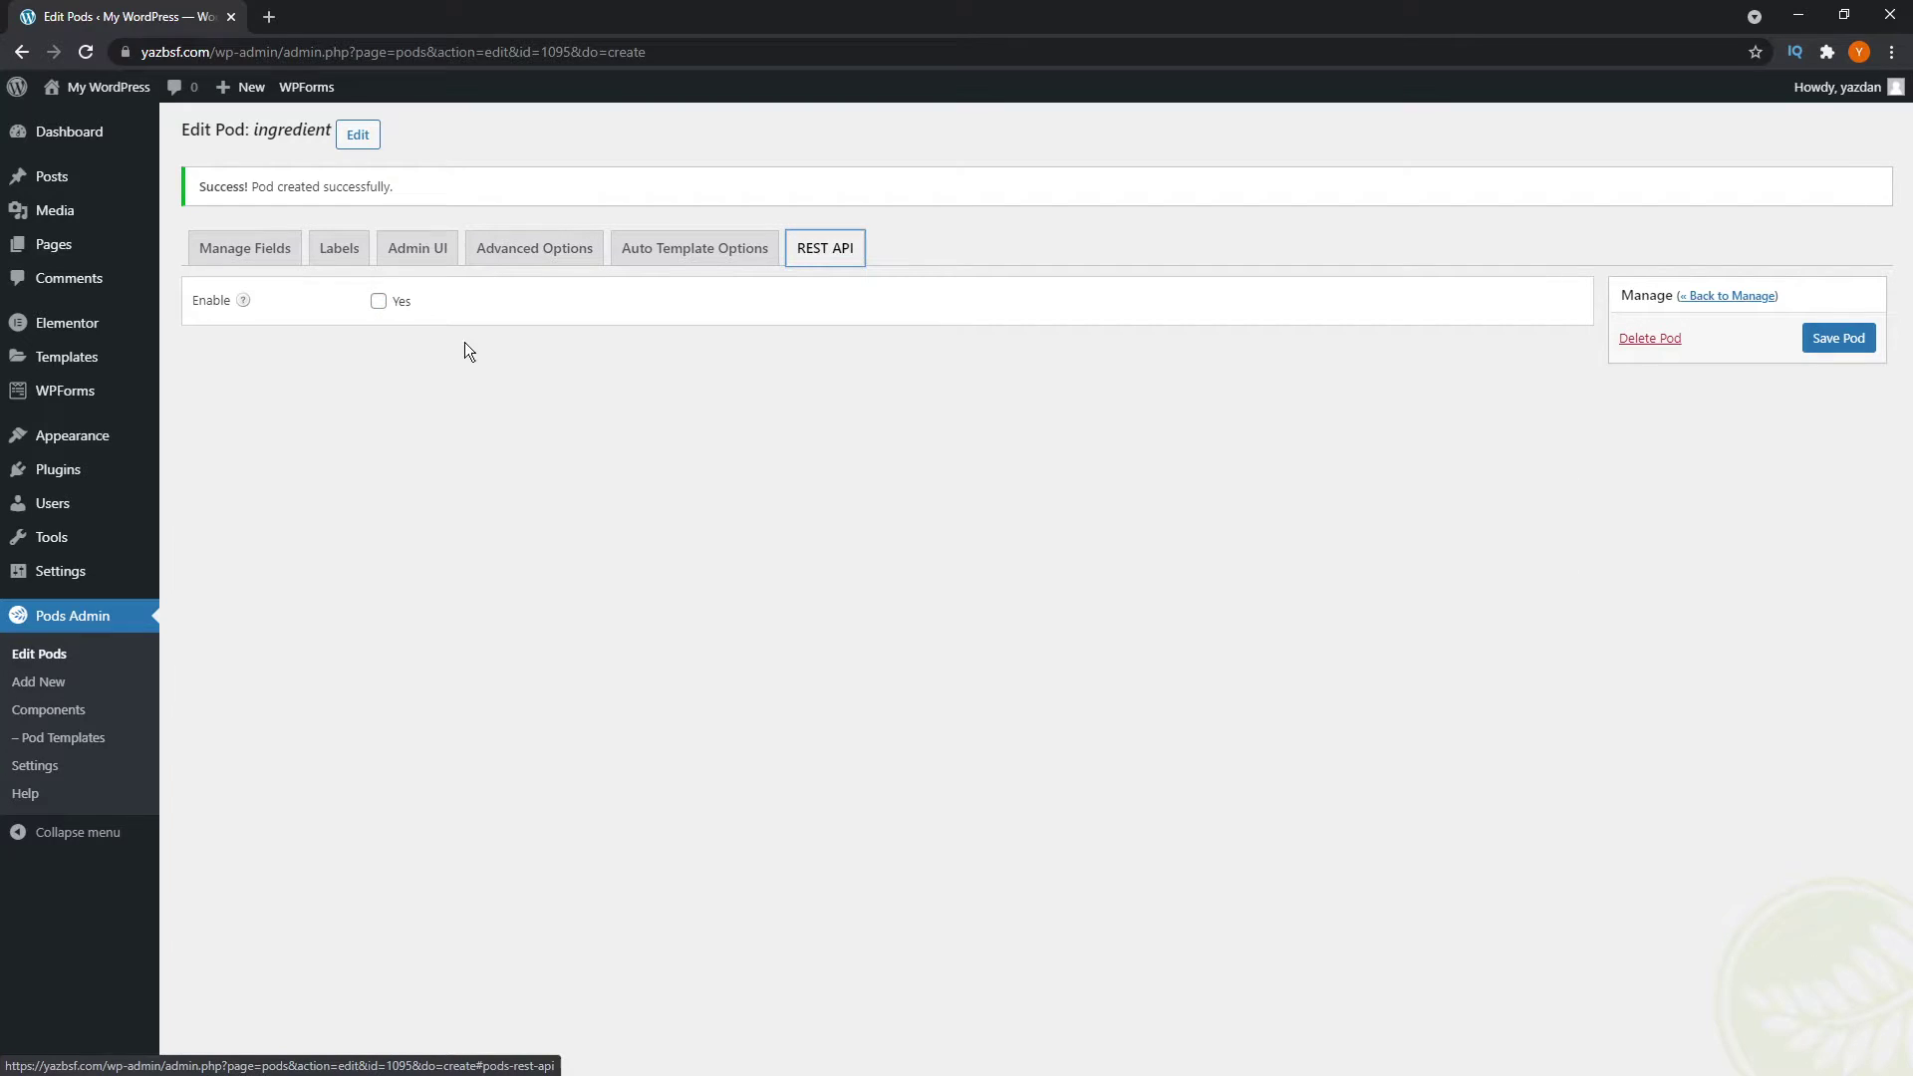
click(379, 302)
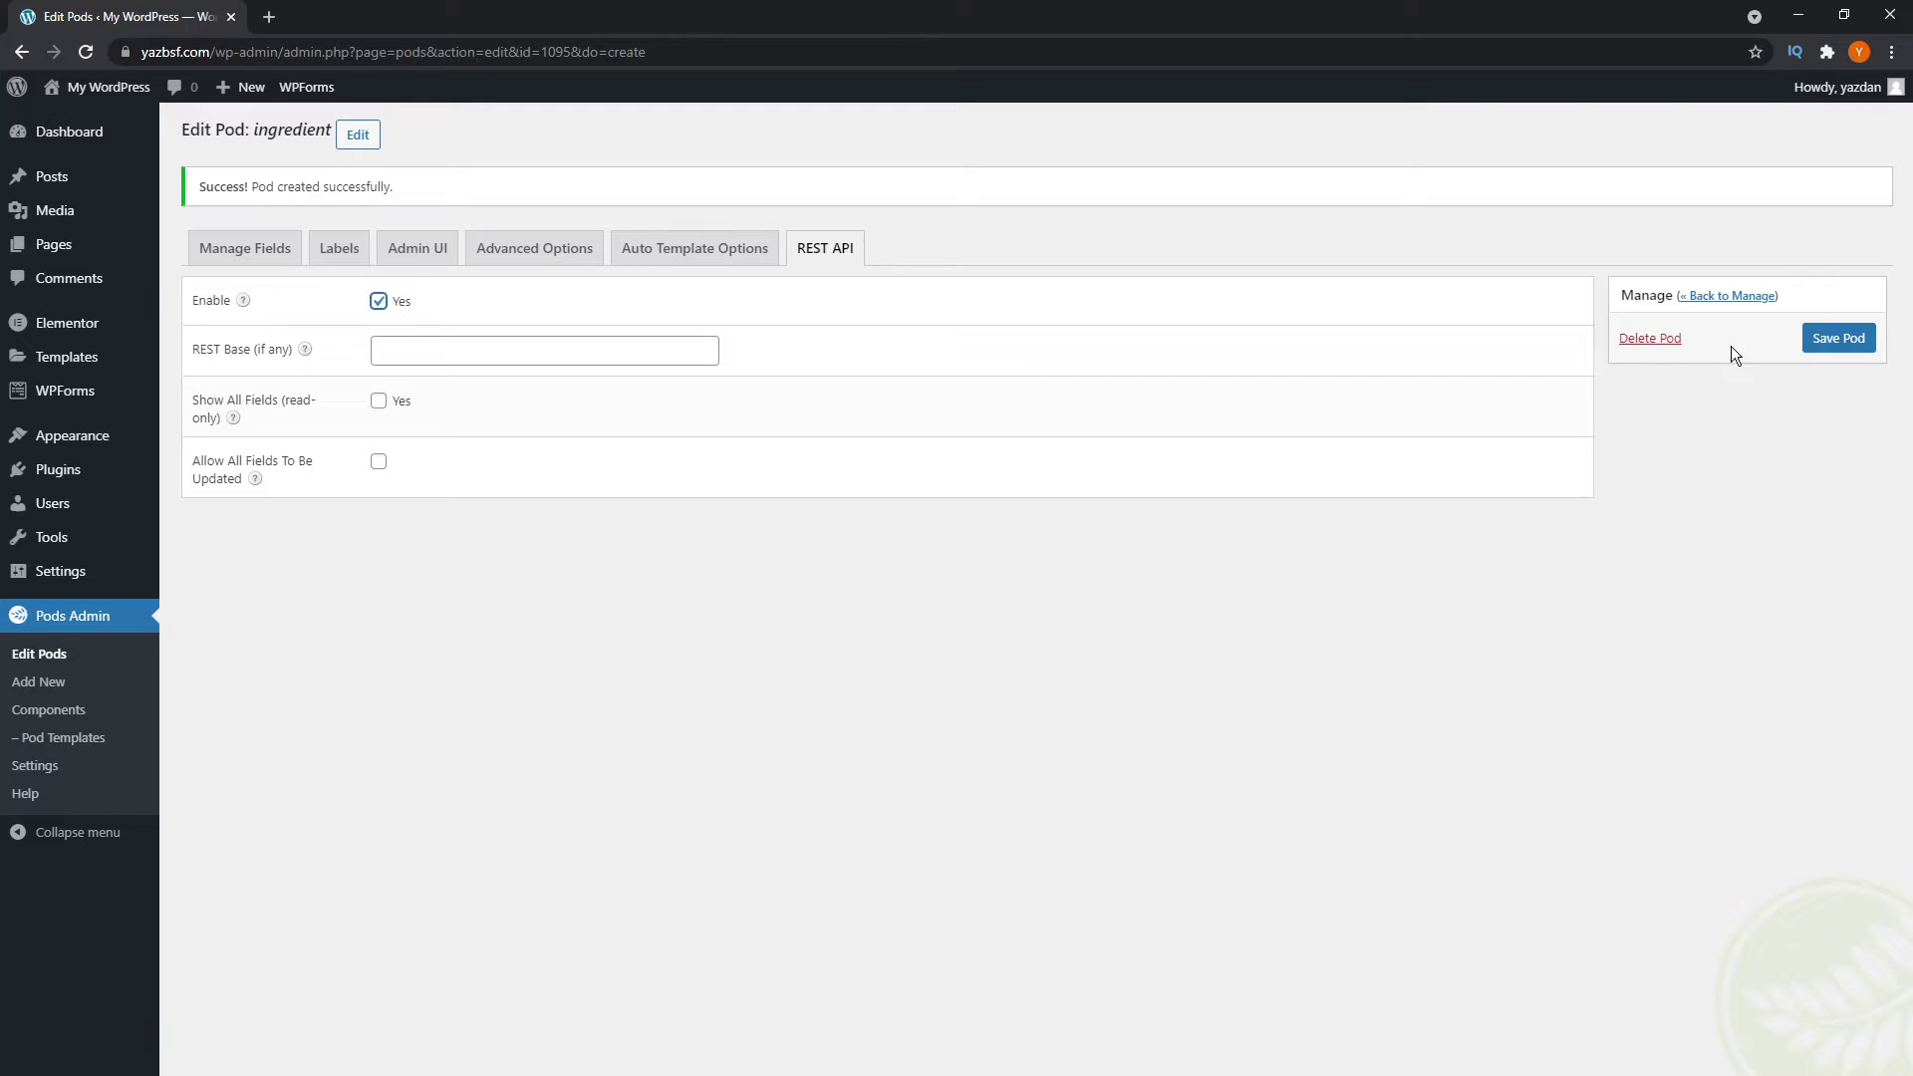
click(1830, 342)
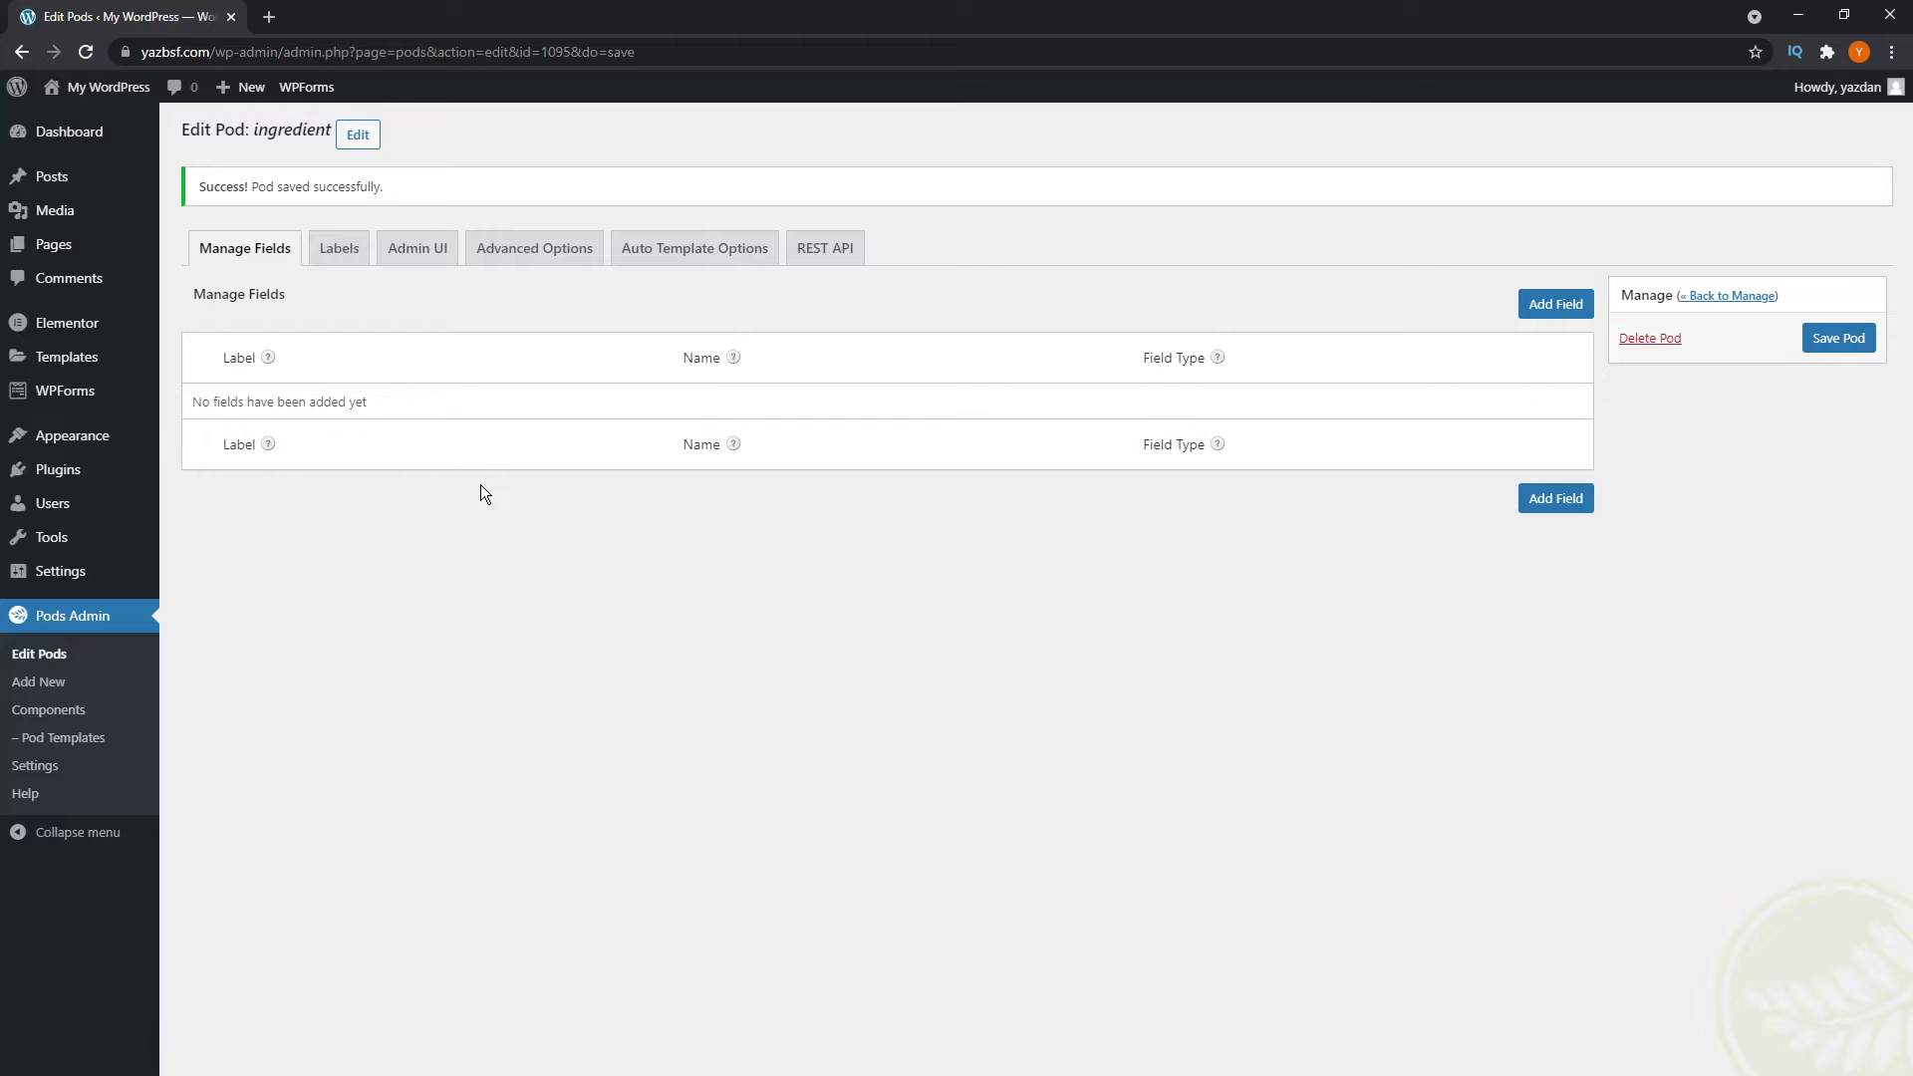
mouse_move(70, 180)
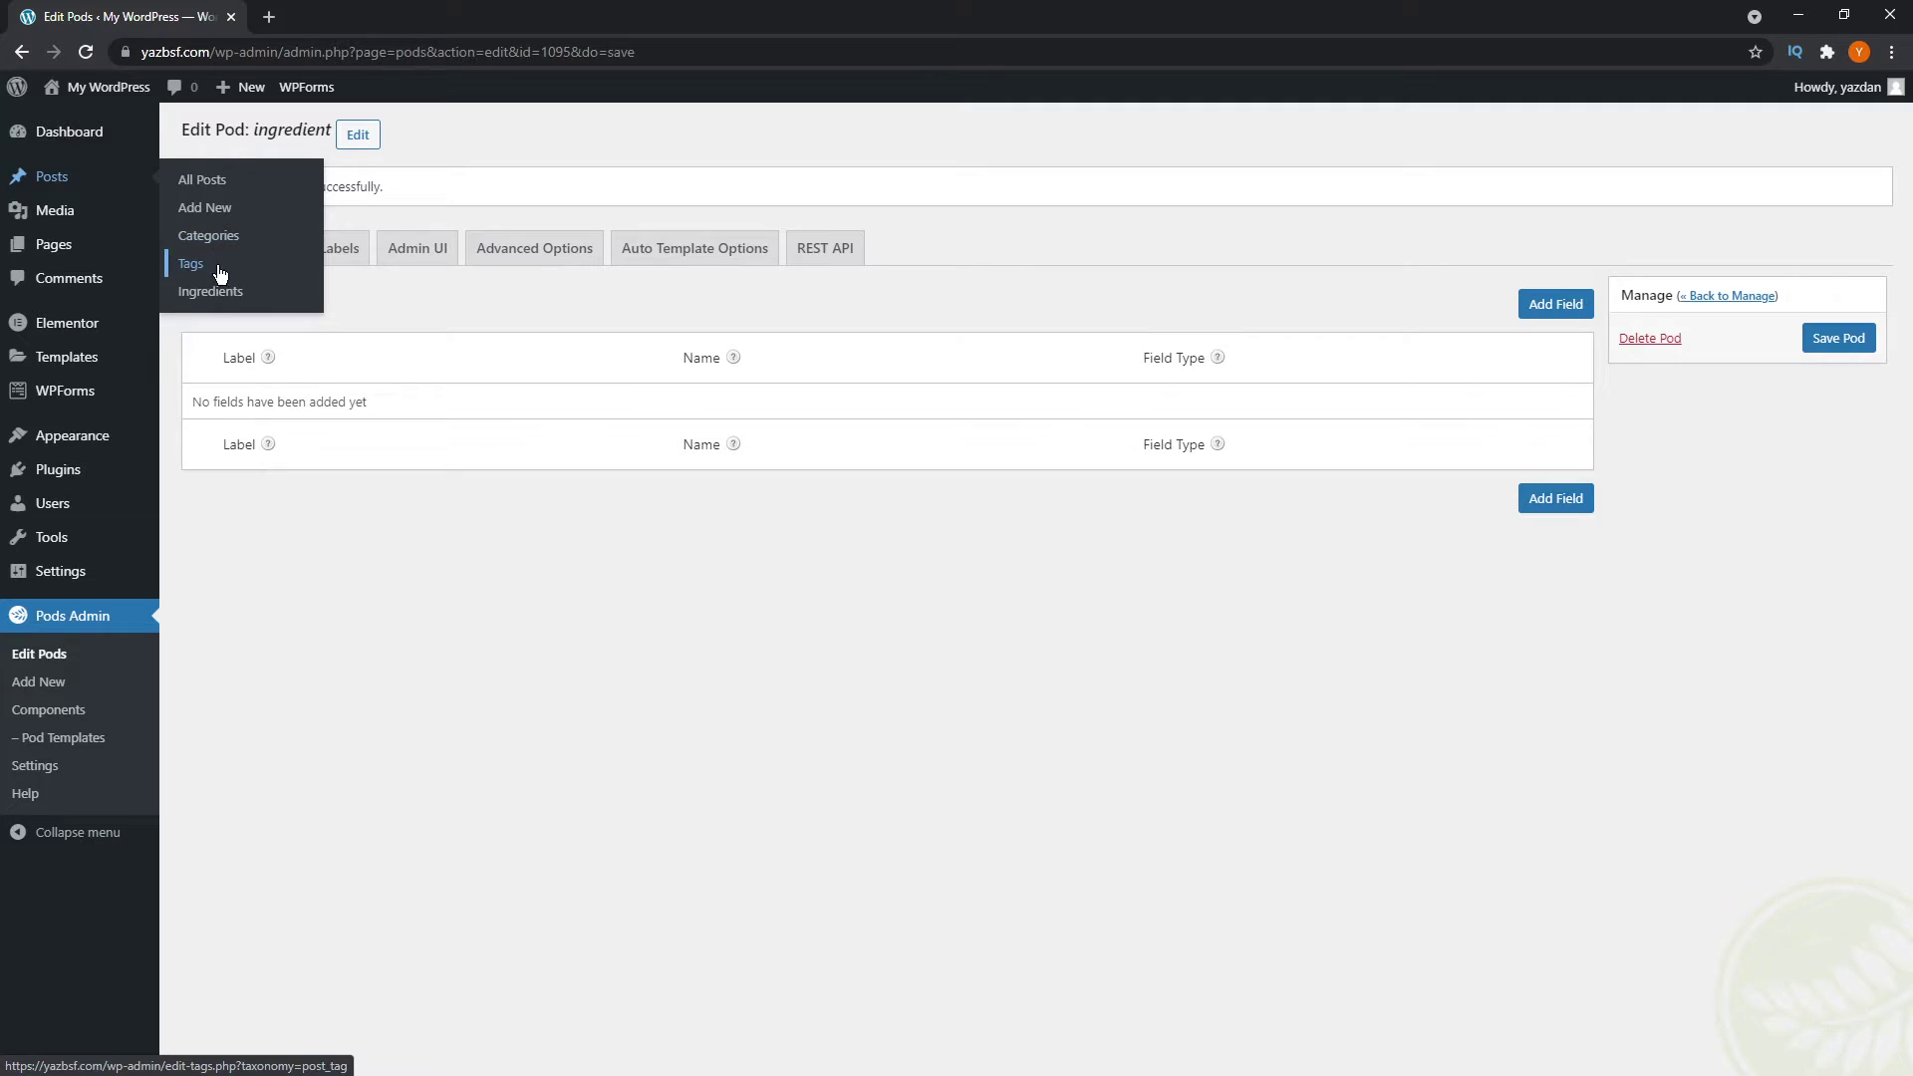
Add the ingredient Chocolate with slug 'chocolate'.
click(219, 300)
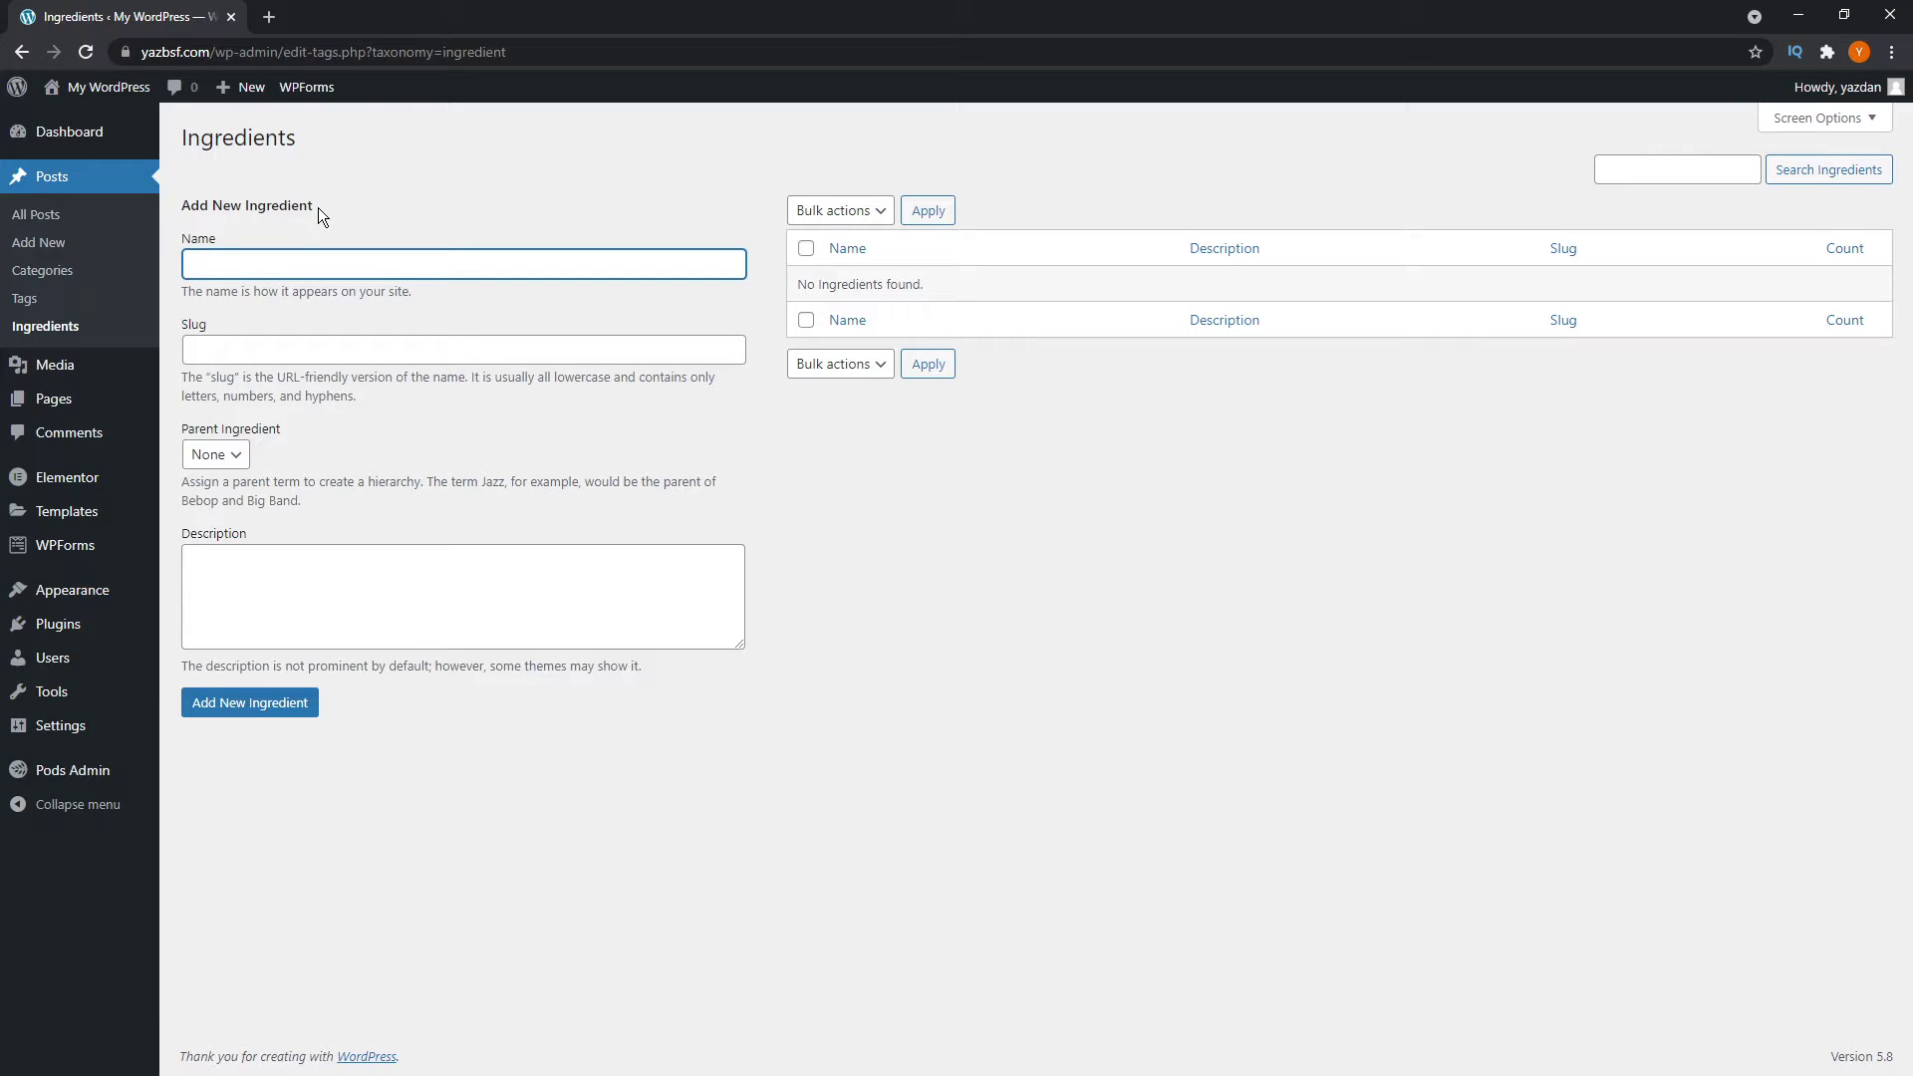
text(Chocolate)
drag(473, 378, 280, 378)
click(280, 346)
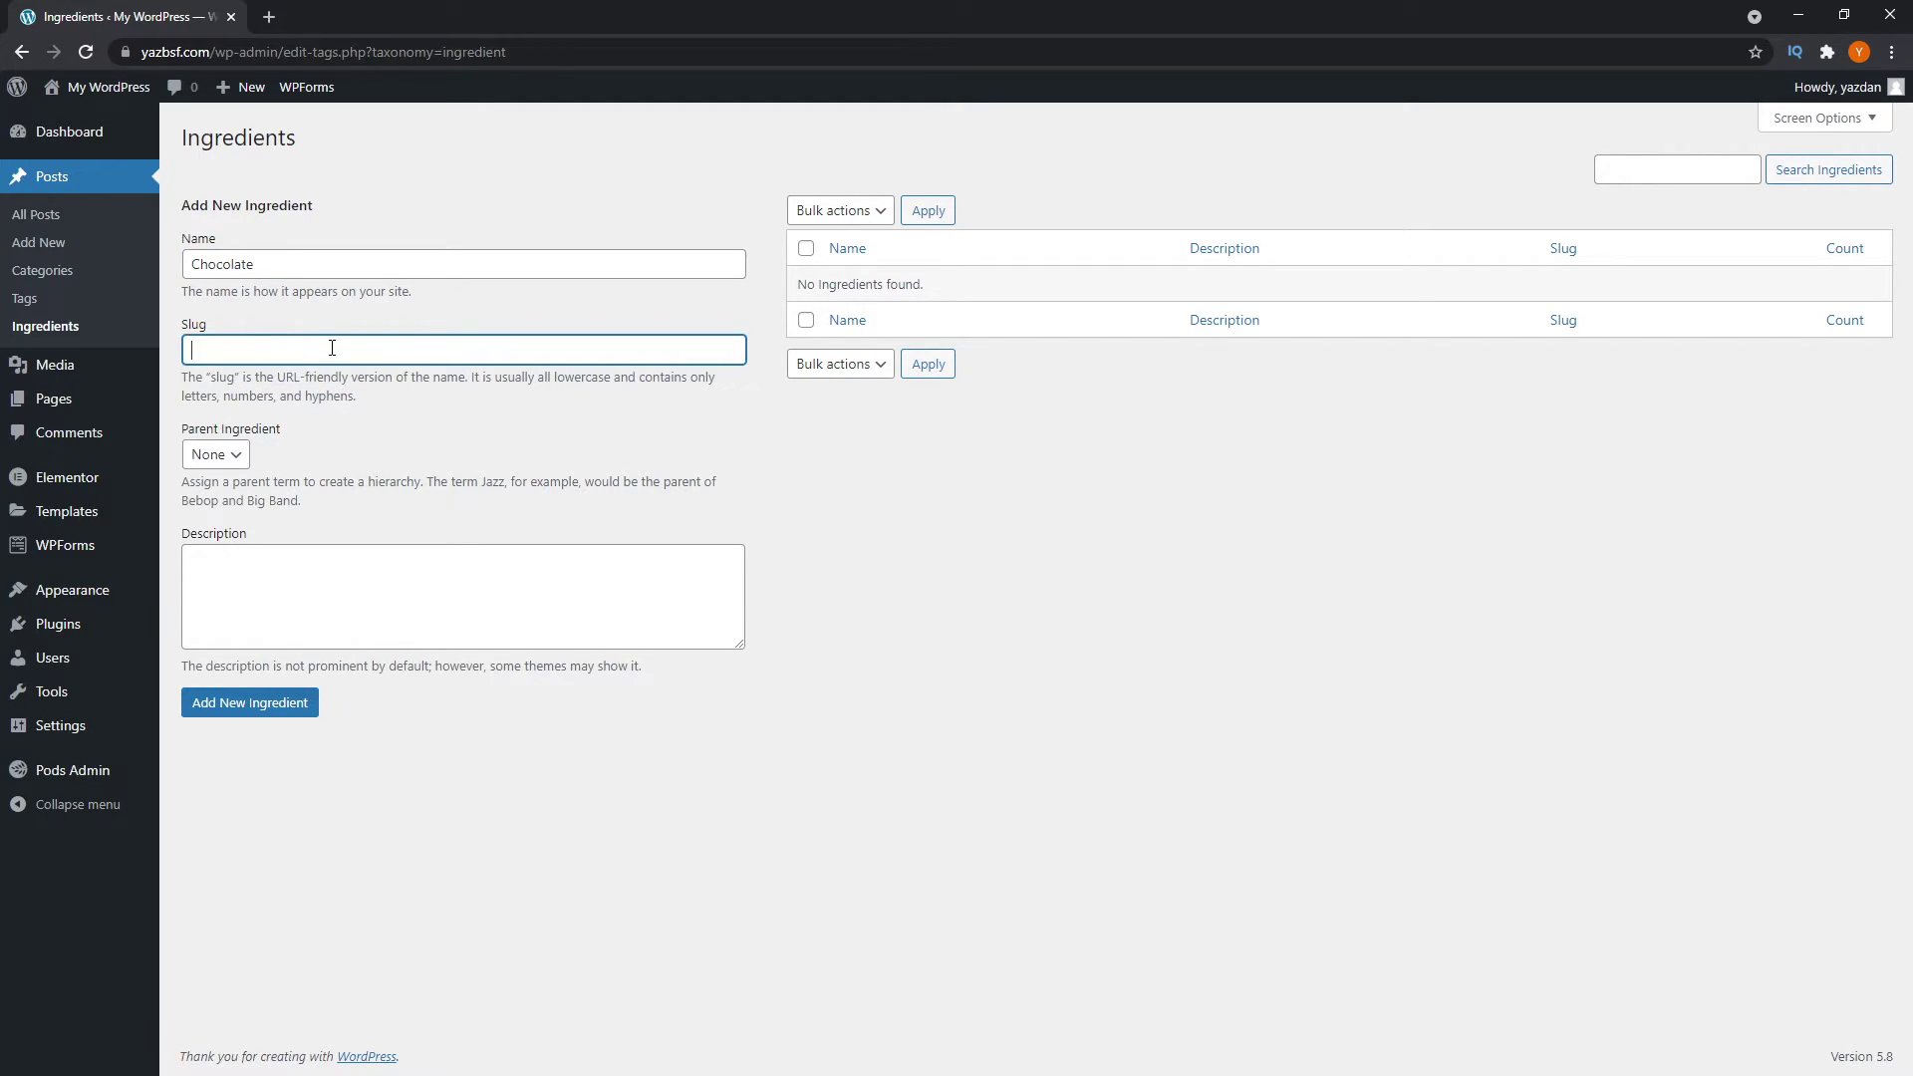
text(chocolate)
click(241, 704)
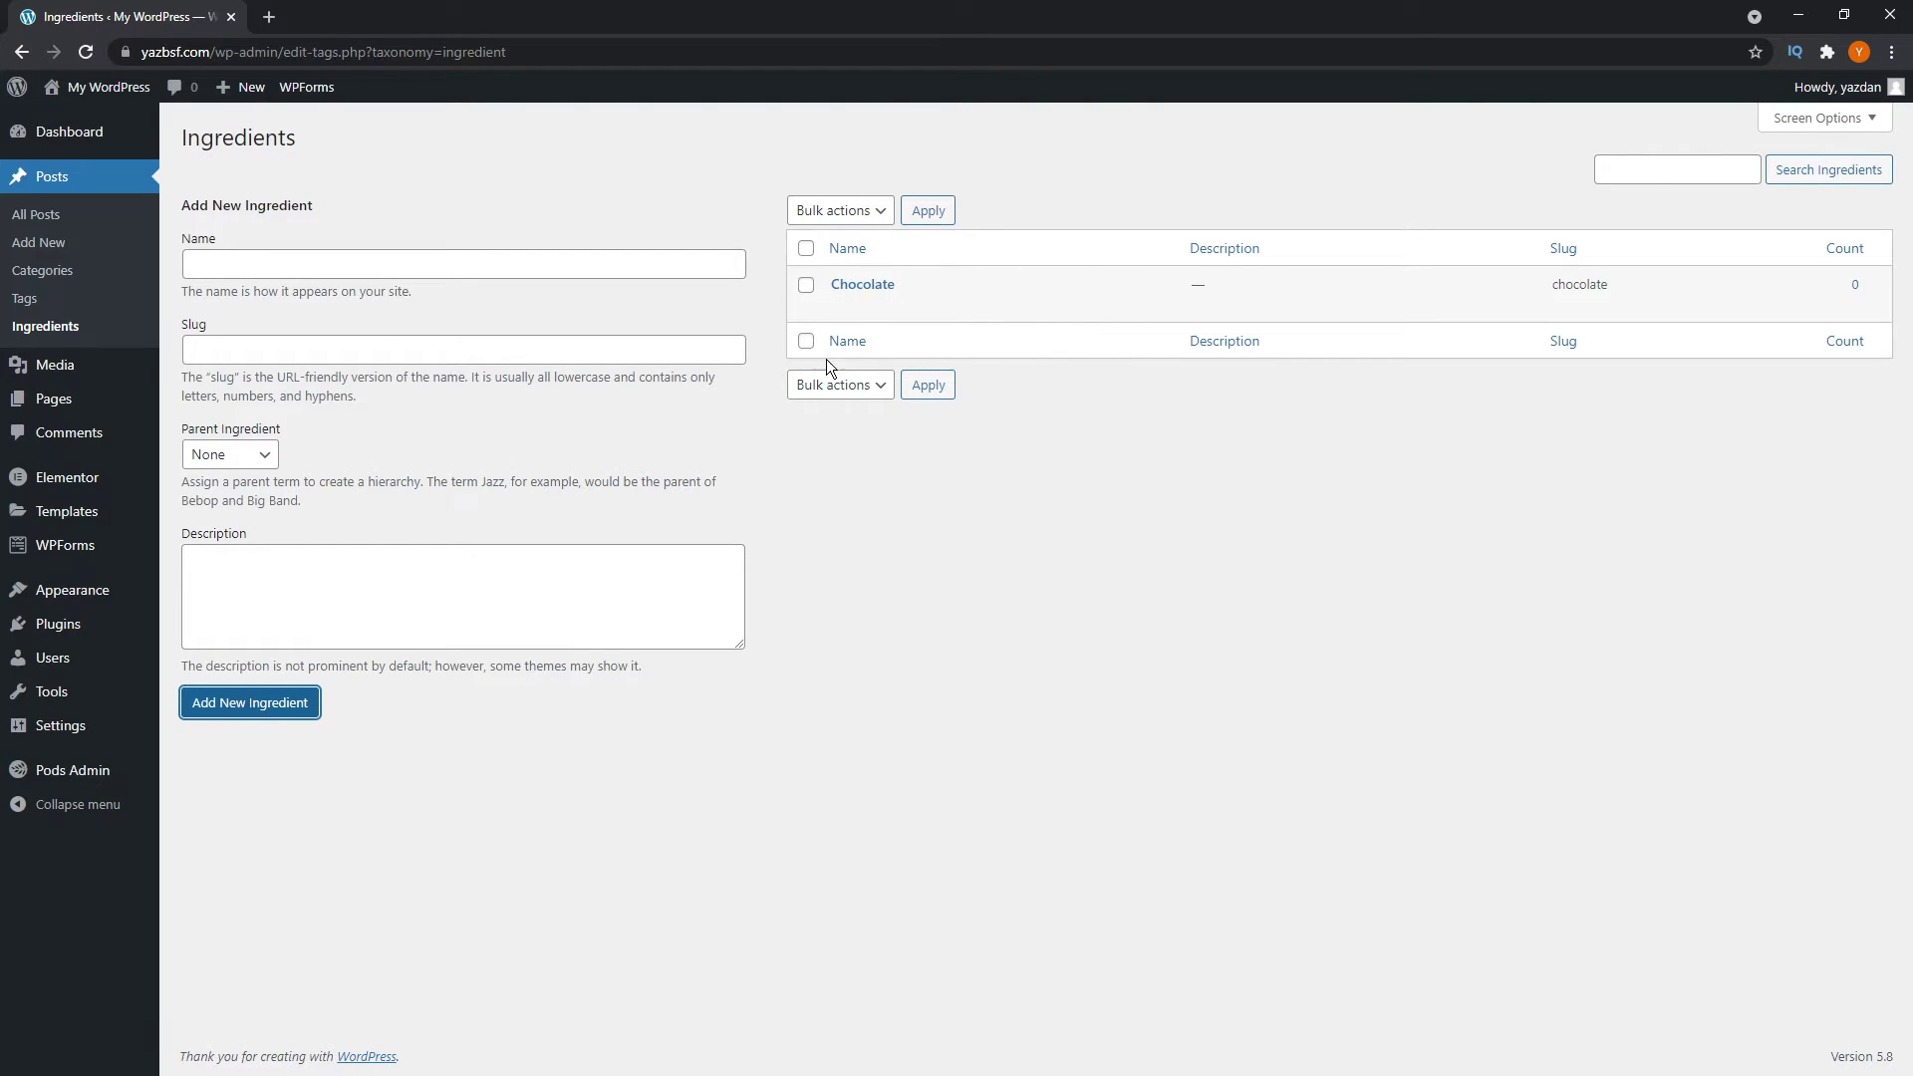
Add the ingredient Caramel, reusing its name as the slug.
click(423, 267)
text(Caramel)
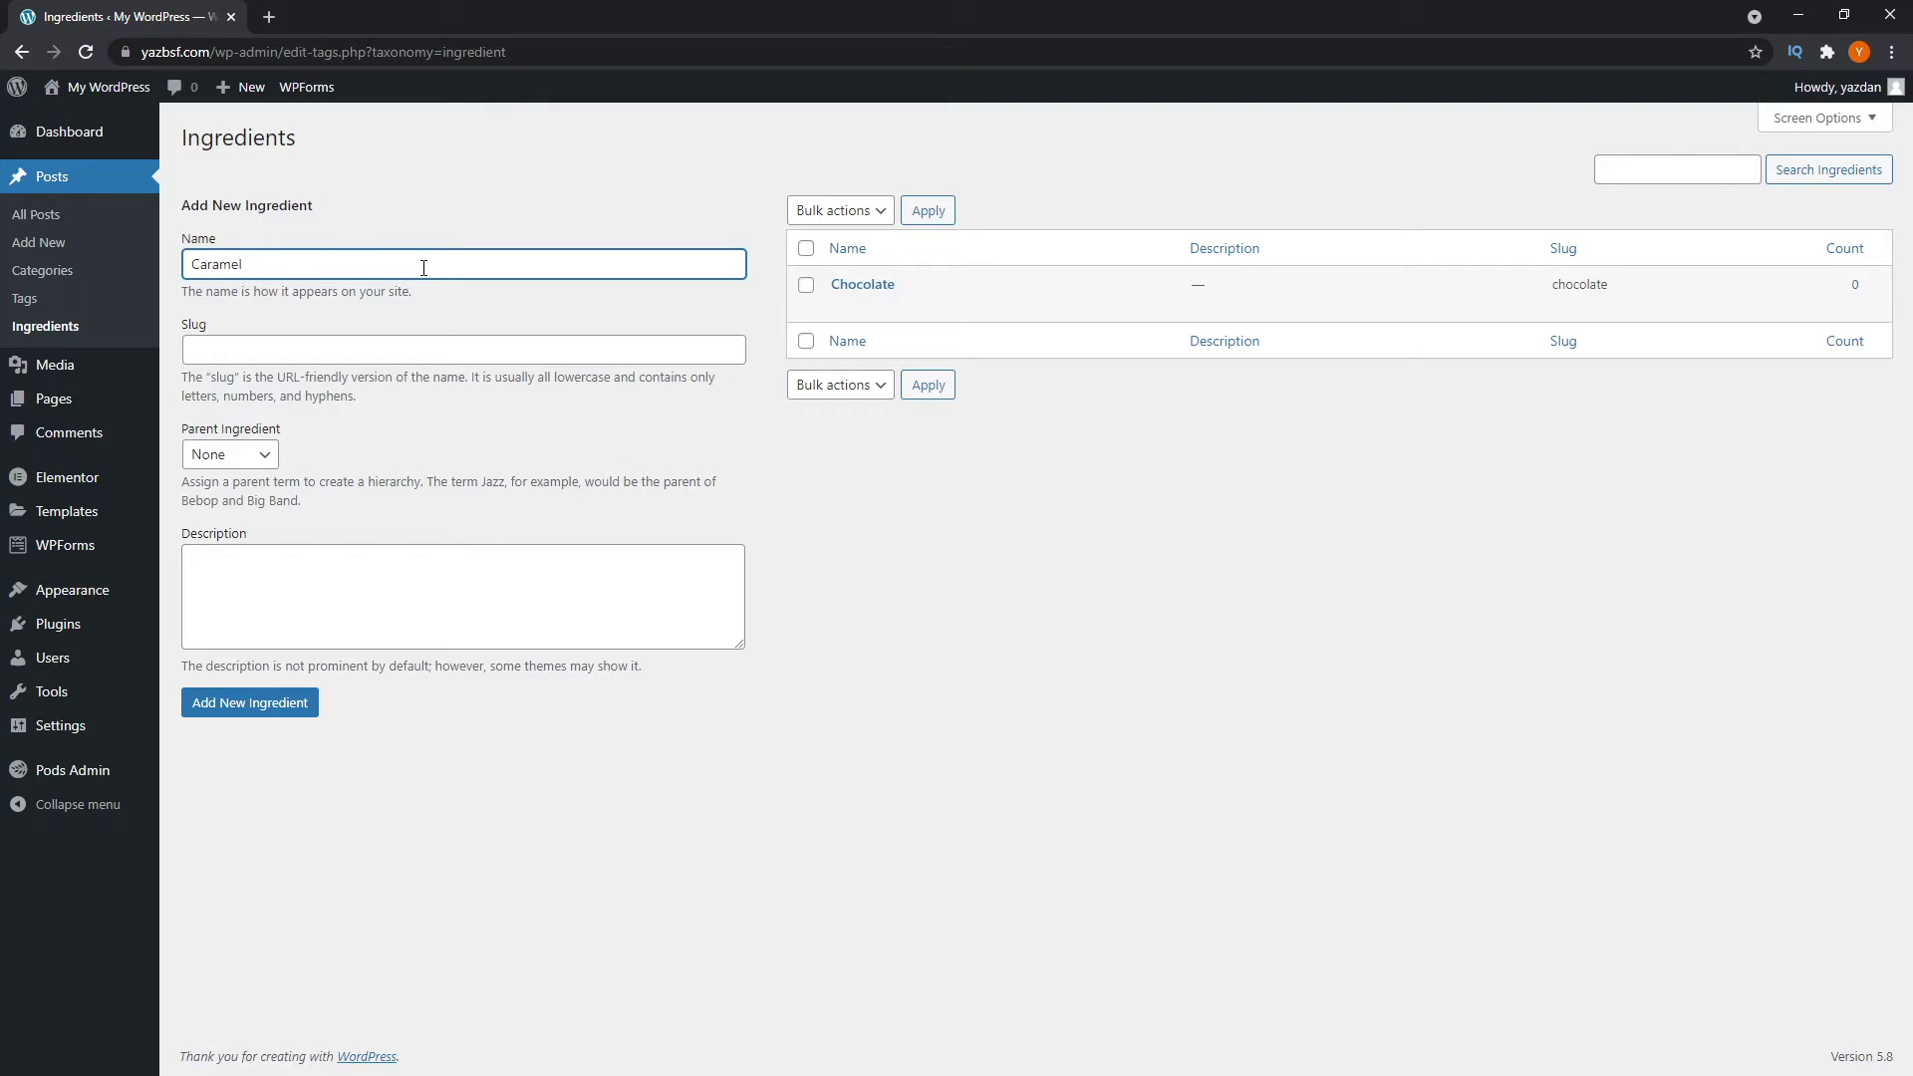
click(286, 349)
key(shift+Tab)
key(ctrl+a)
key(ctrl+c)
click(256, 348)
key(ctrl+v)
click(276, 704)
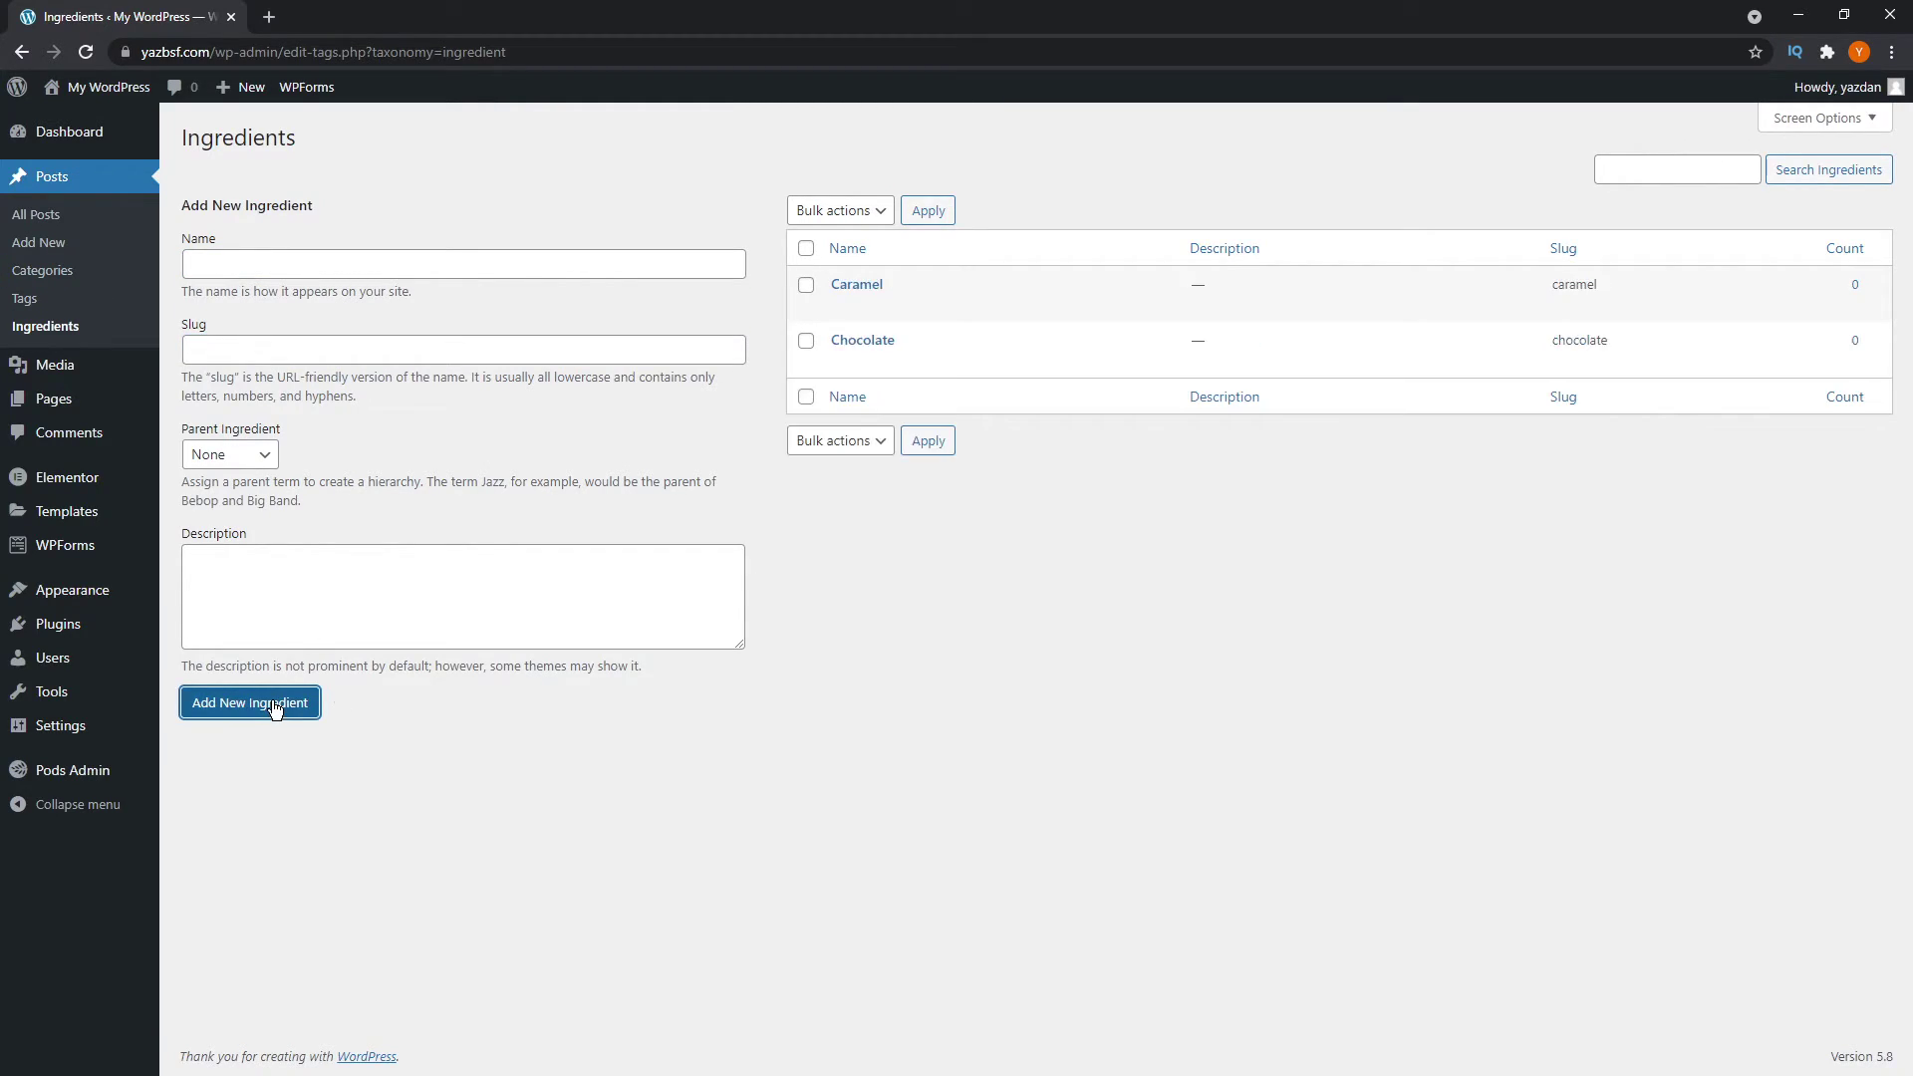
Add the ingredient Marshmallow, reusing its name as the slug.
click(305, 272)
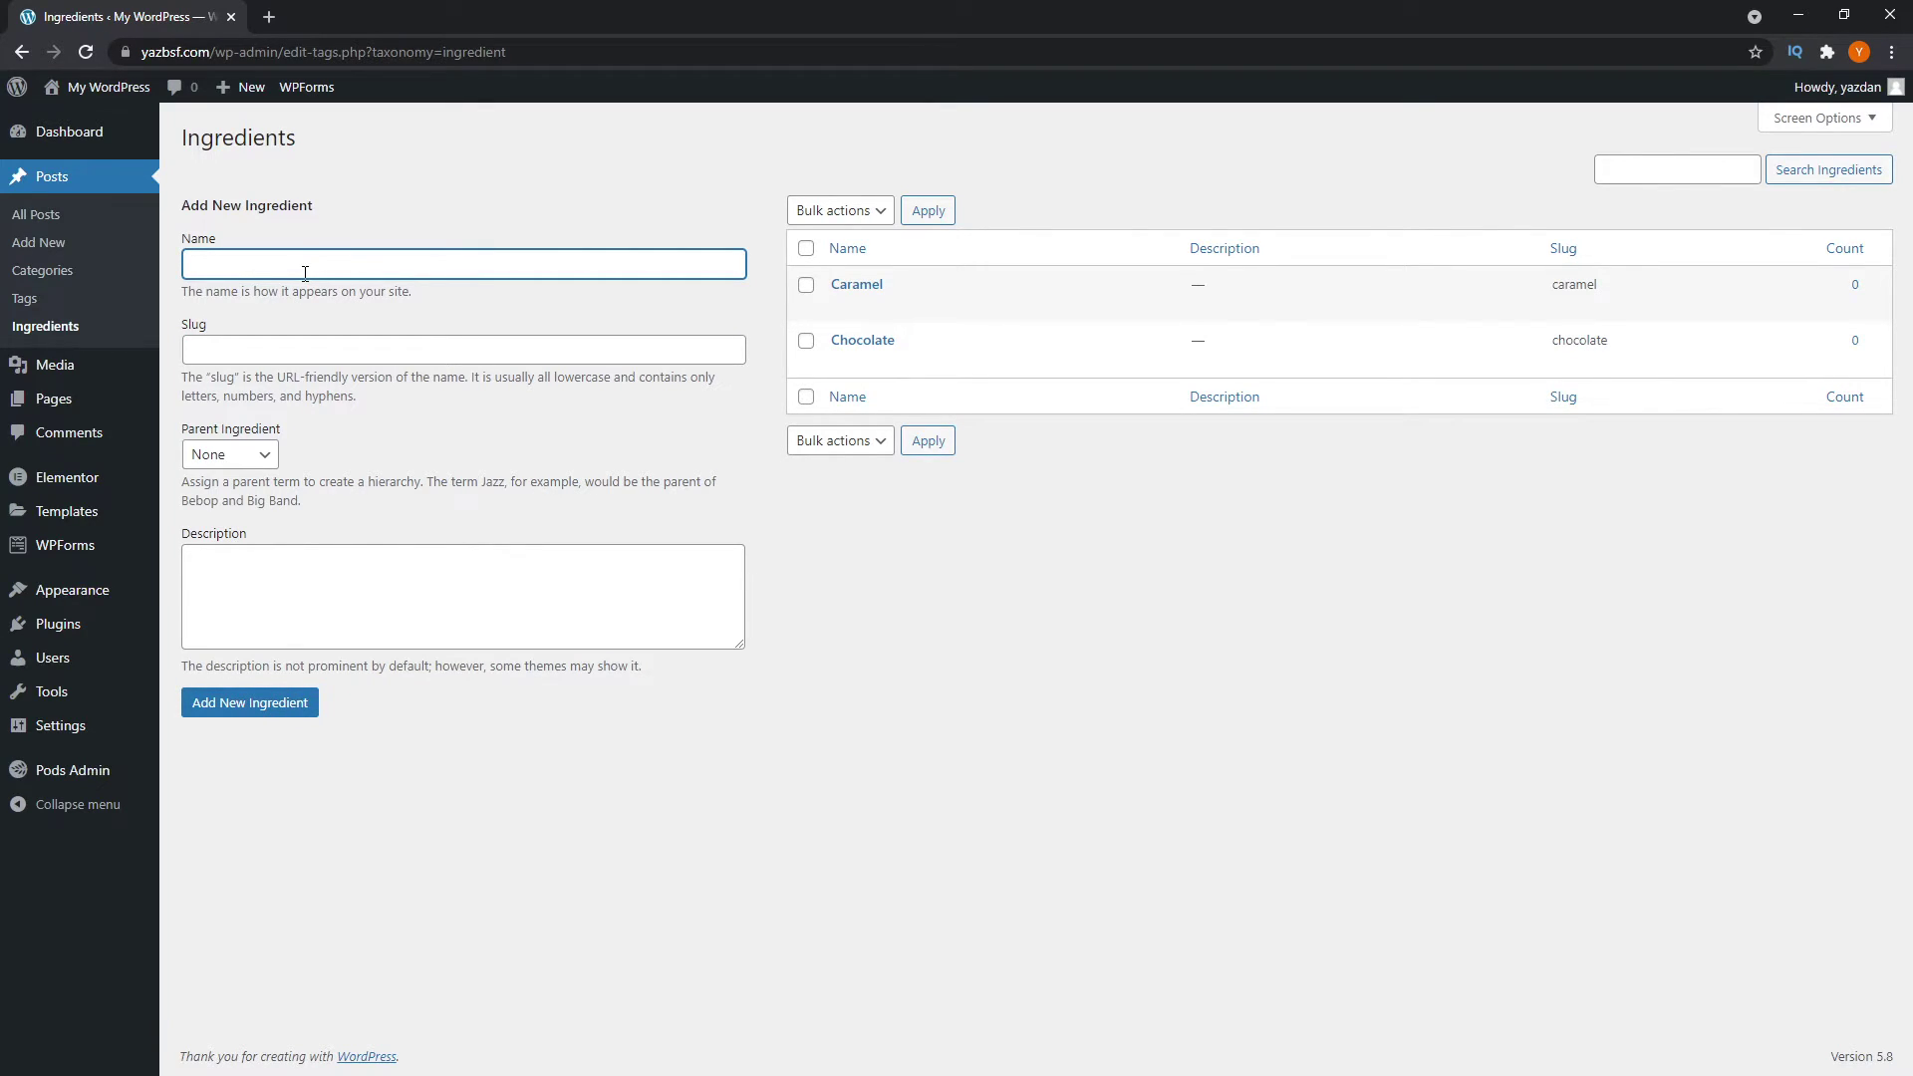
text(Marshmallow)
double_click(305, 272)
key(ctrl+c)
click(272, 349)
key(ctrl+v)
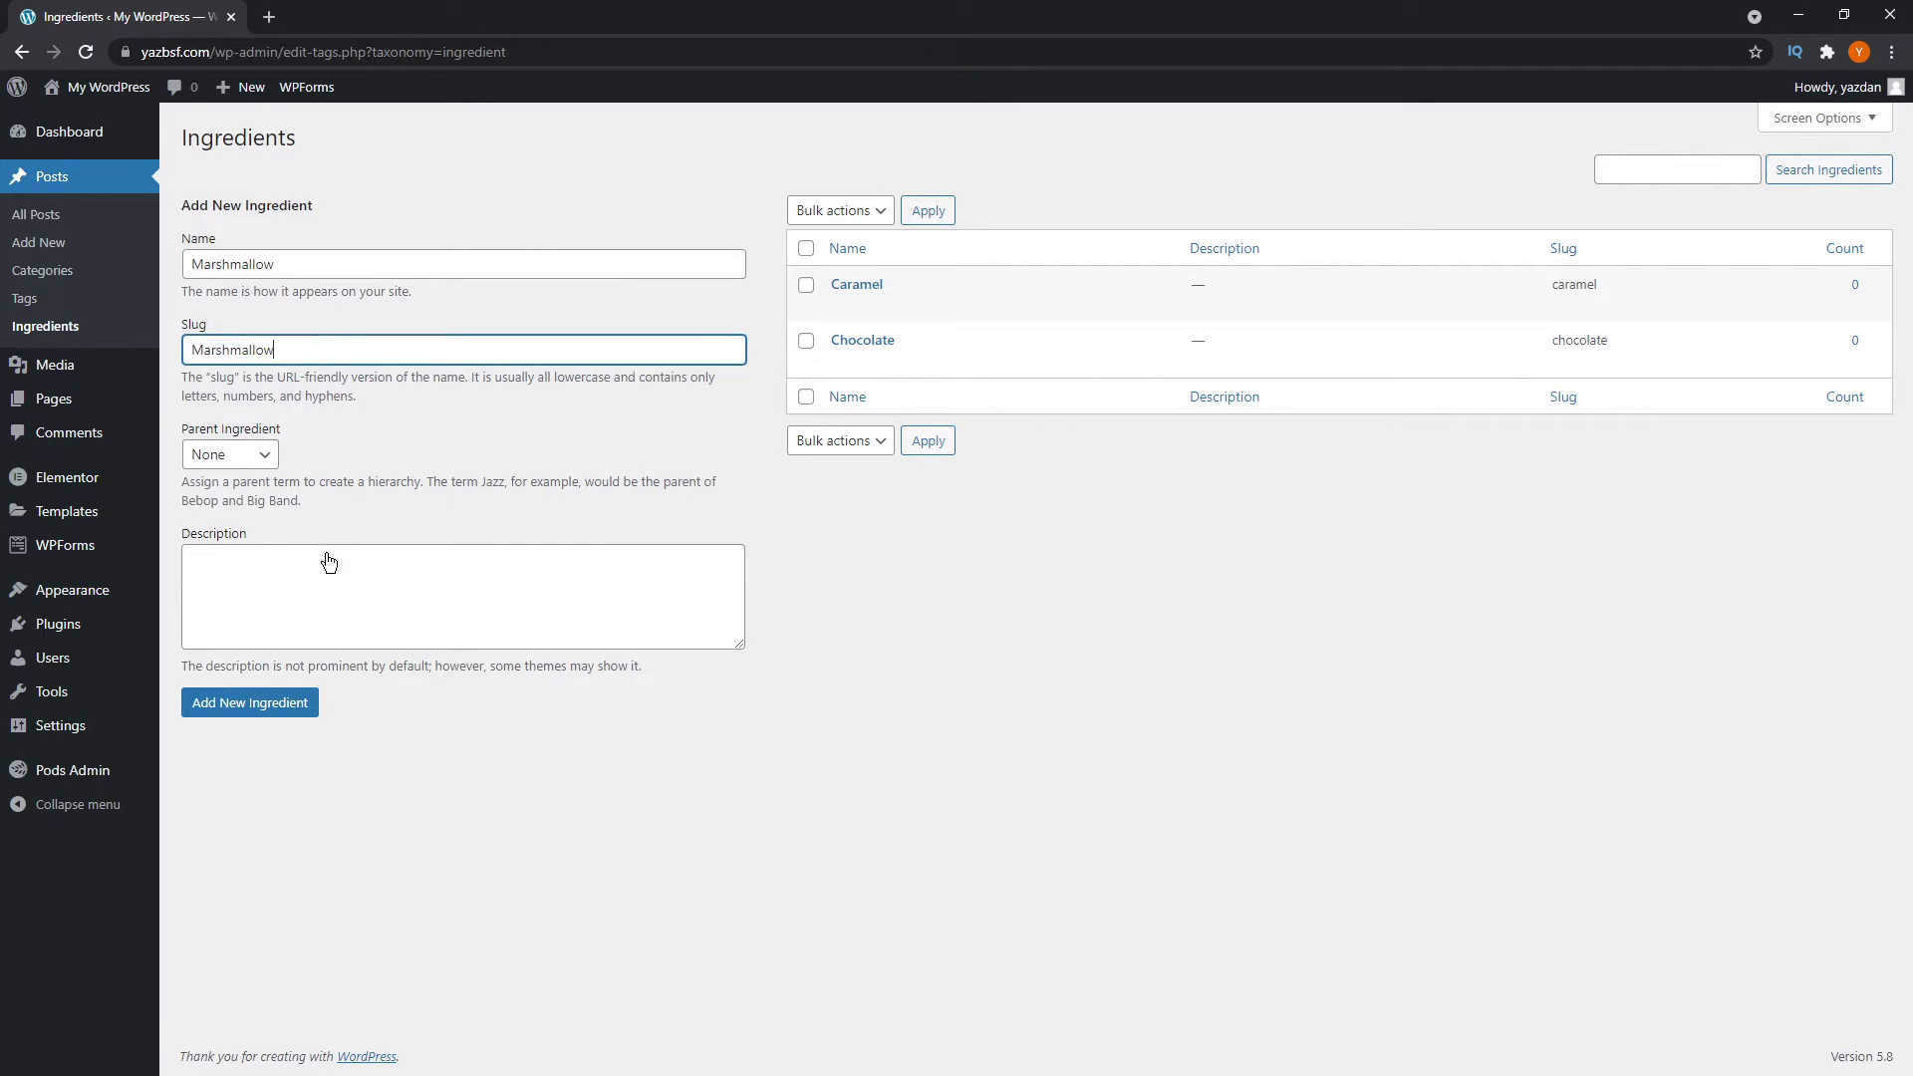
click(254, 705)
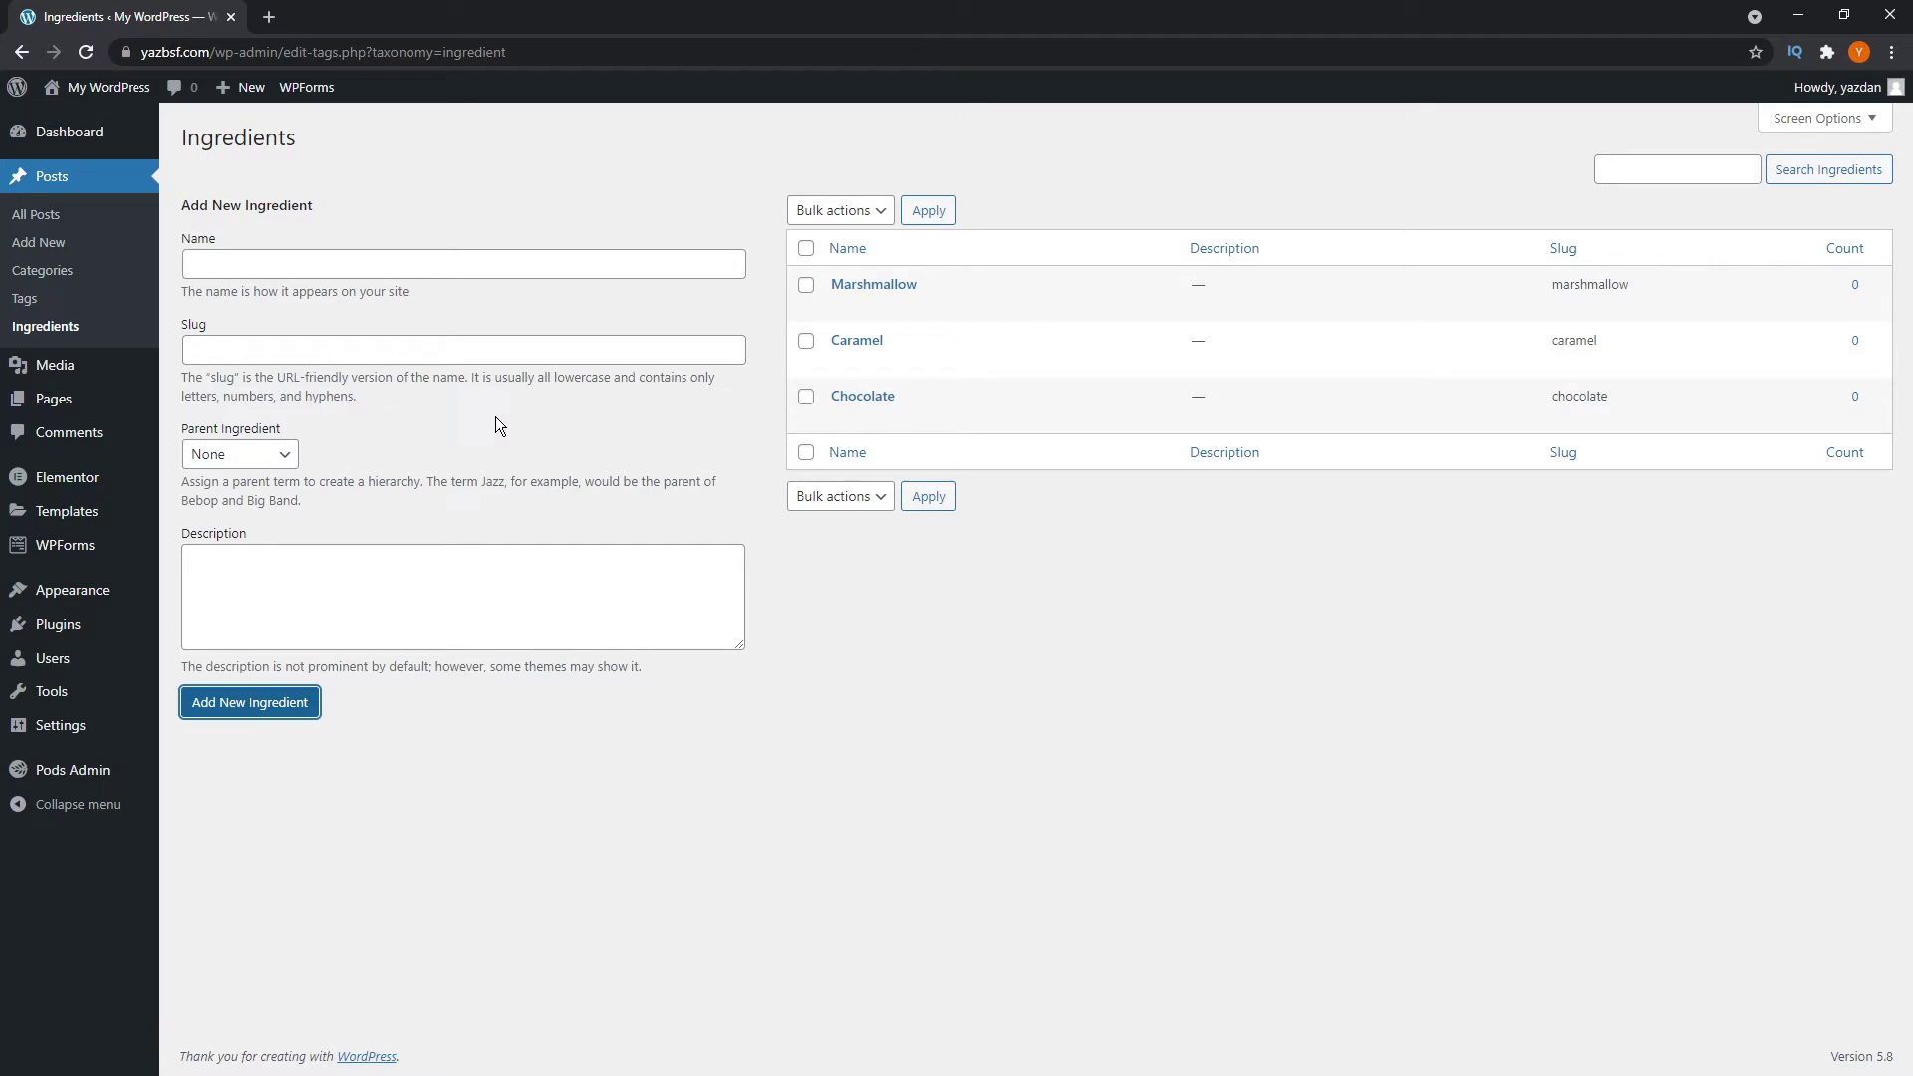
click(373, 265)
text(Chocola)
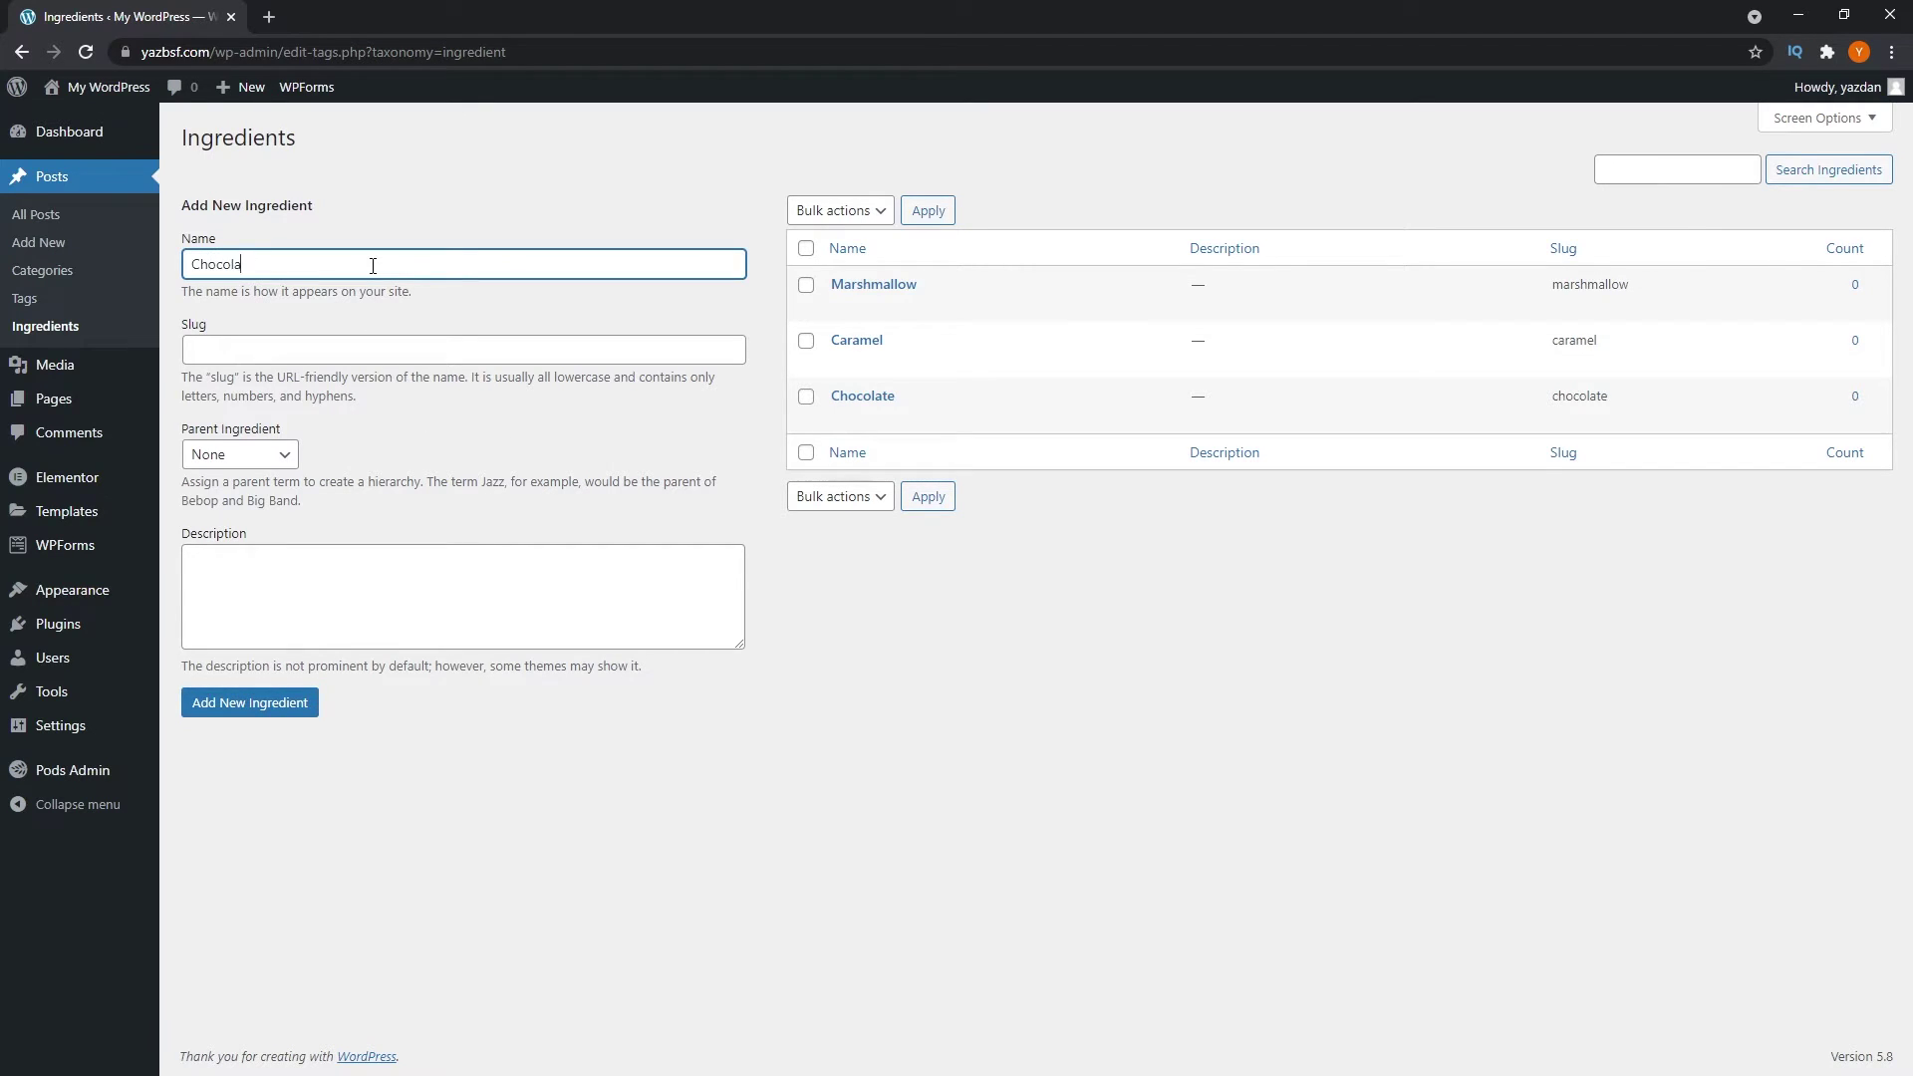
text(te Child)
key(ctrl+a)
key(ctrl+c)
click(261, 348)
key(ctrl+v)
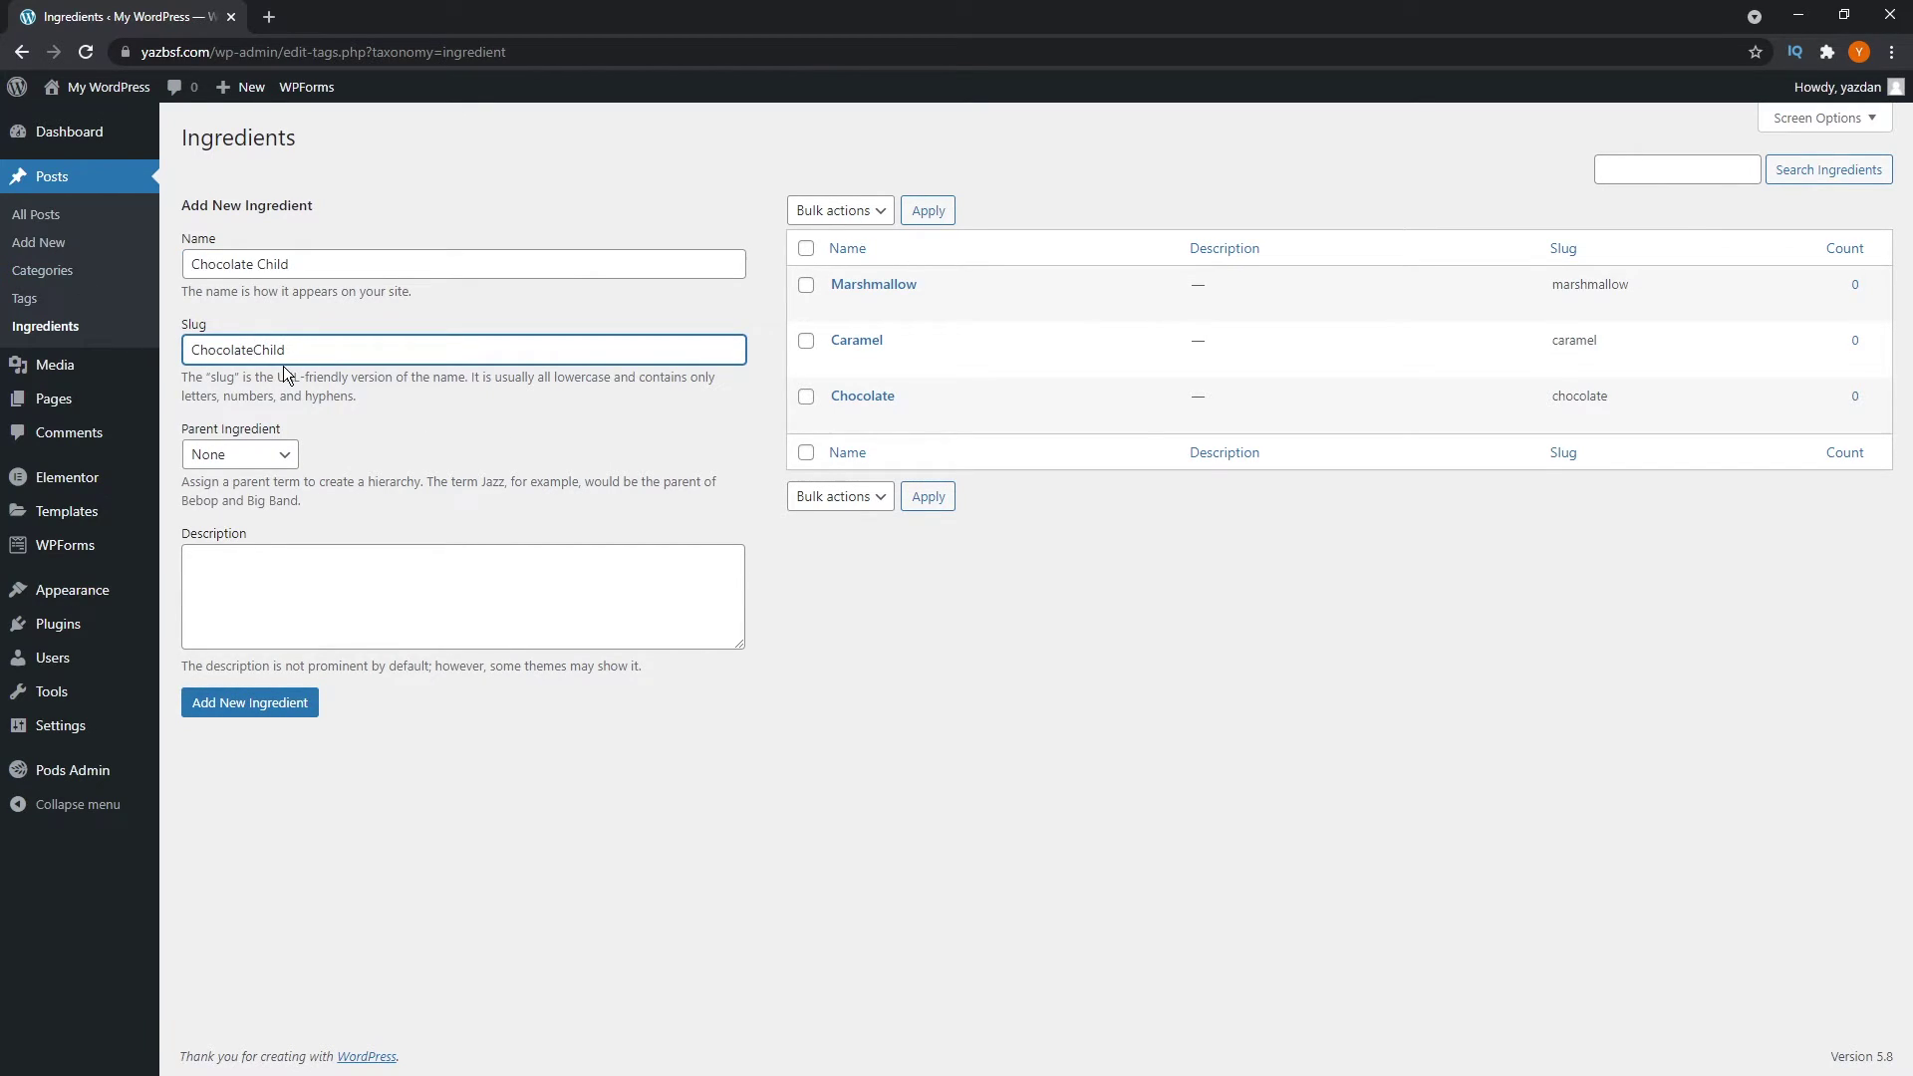
key(Tab)
click(256, 458)
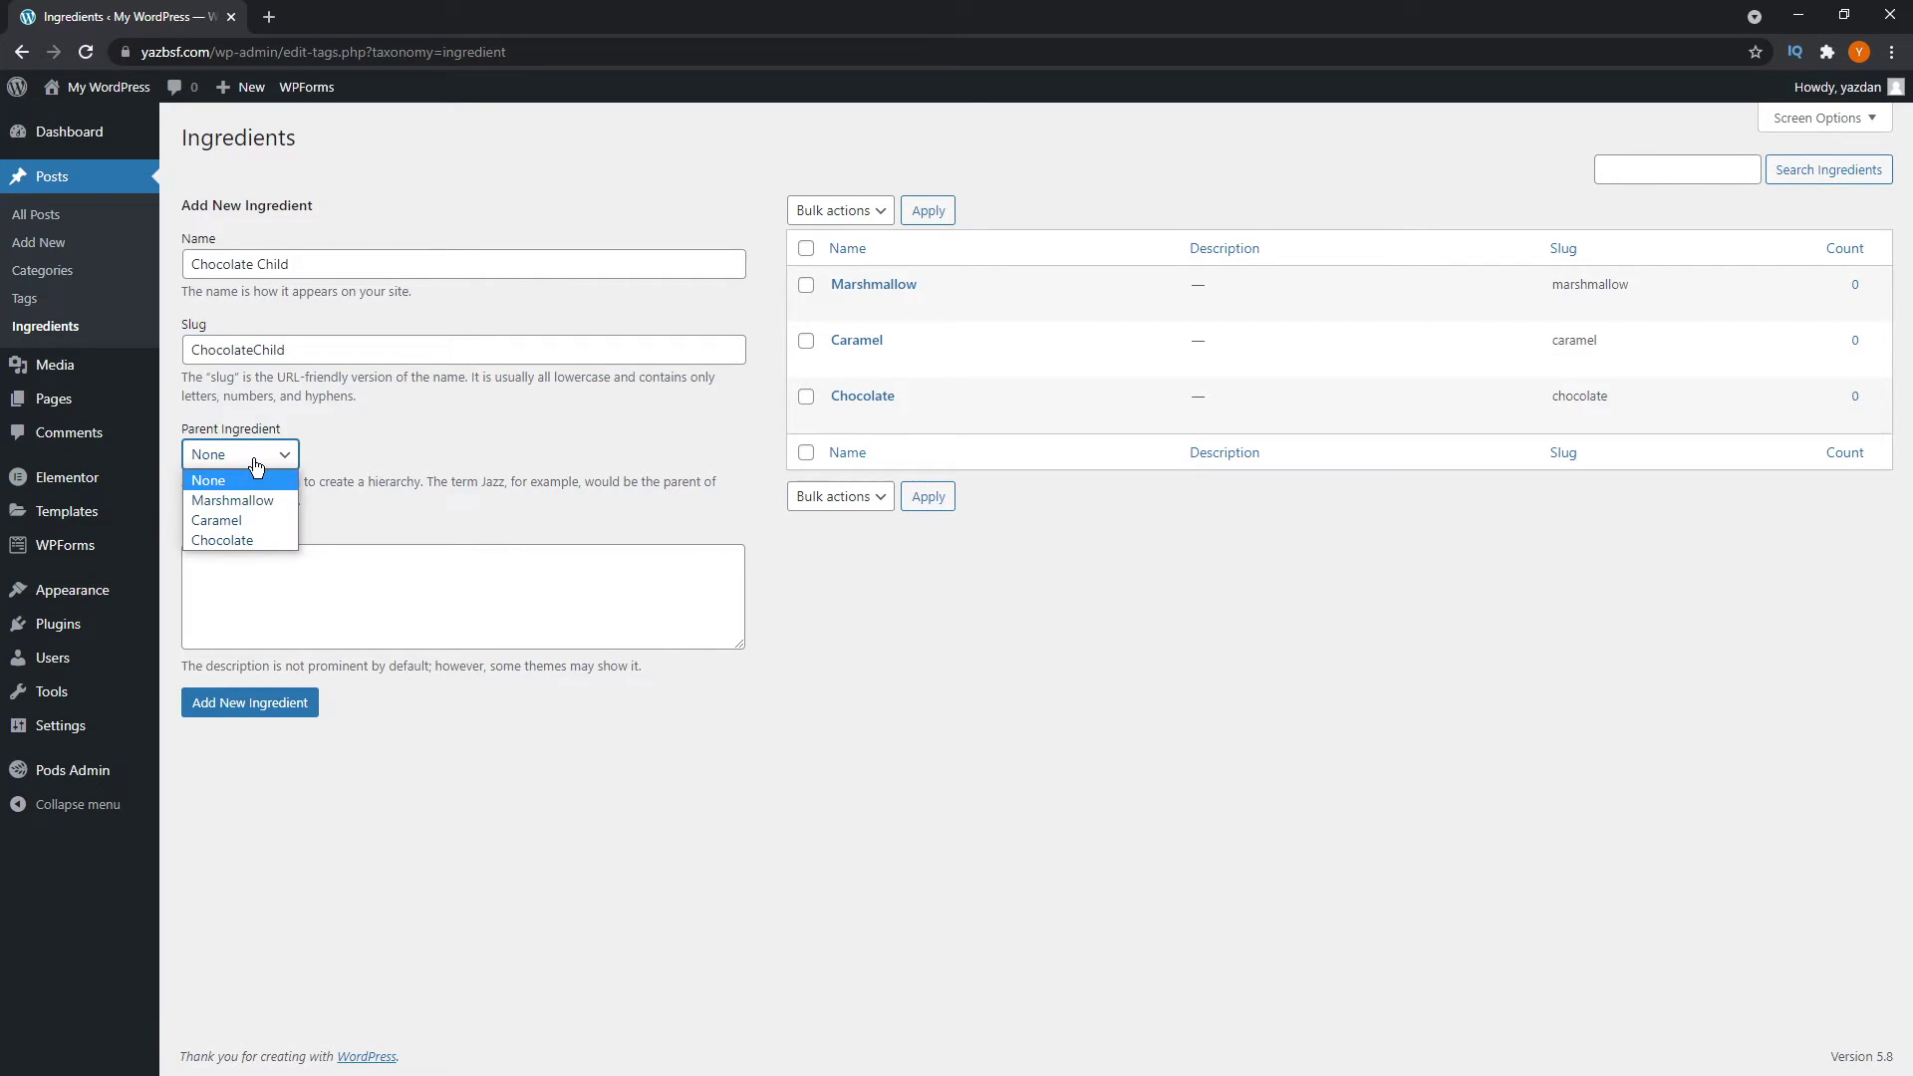
click(246, 540)
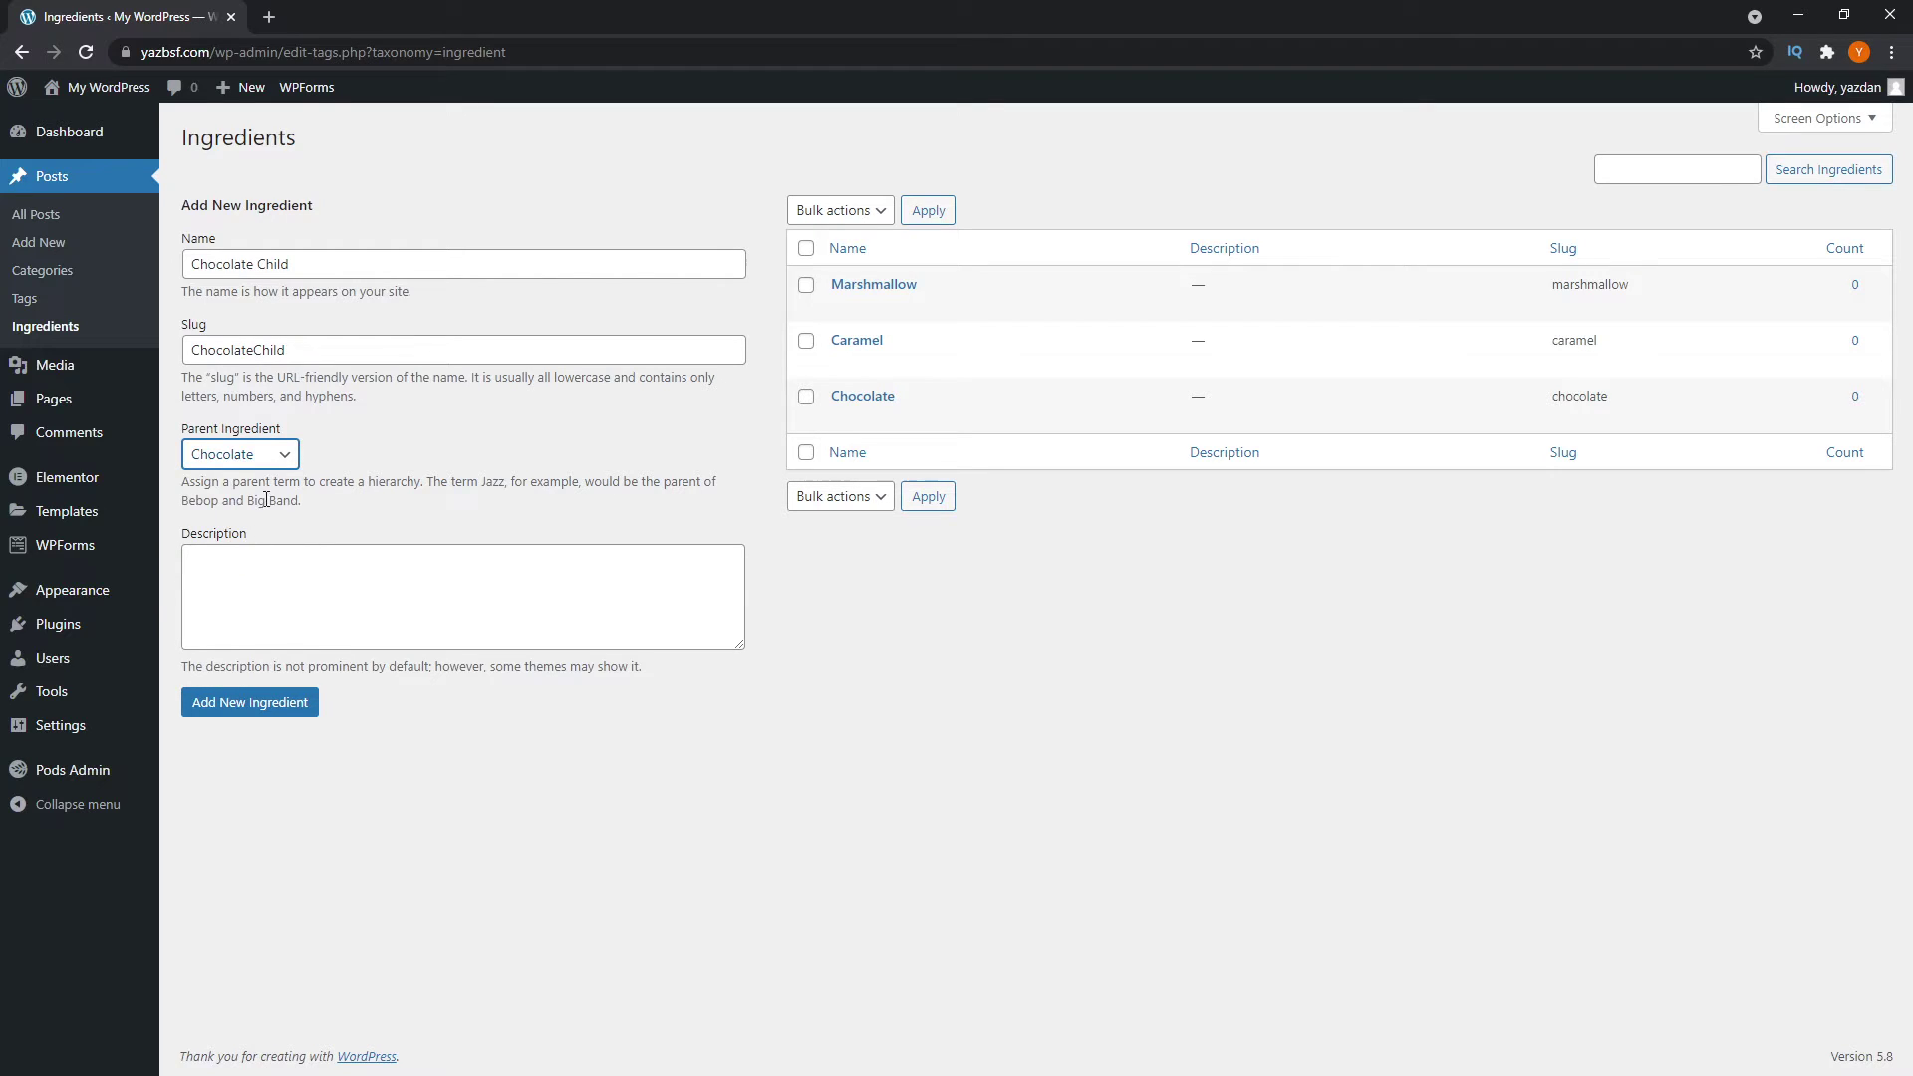
click(266, 708)
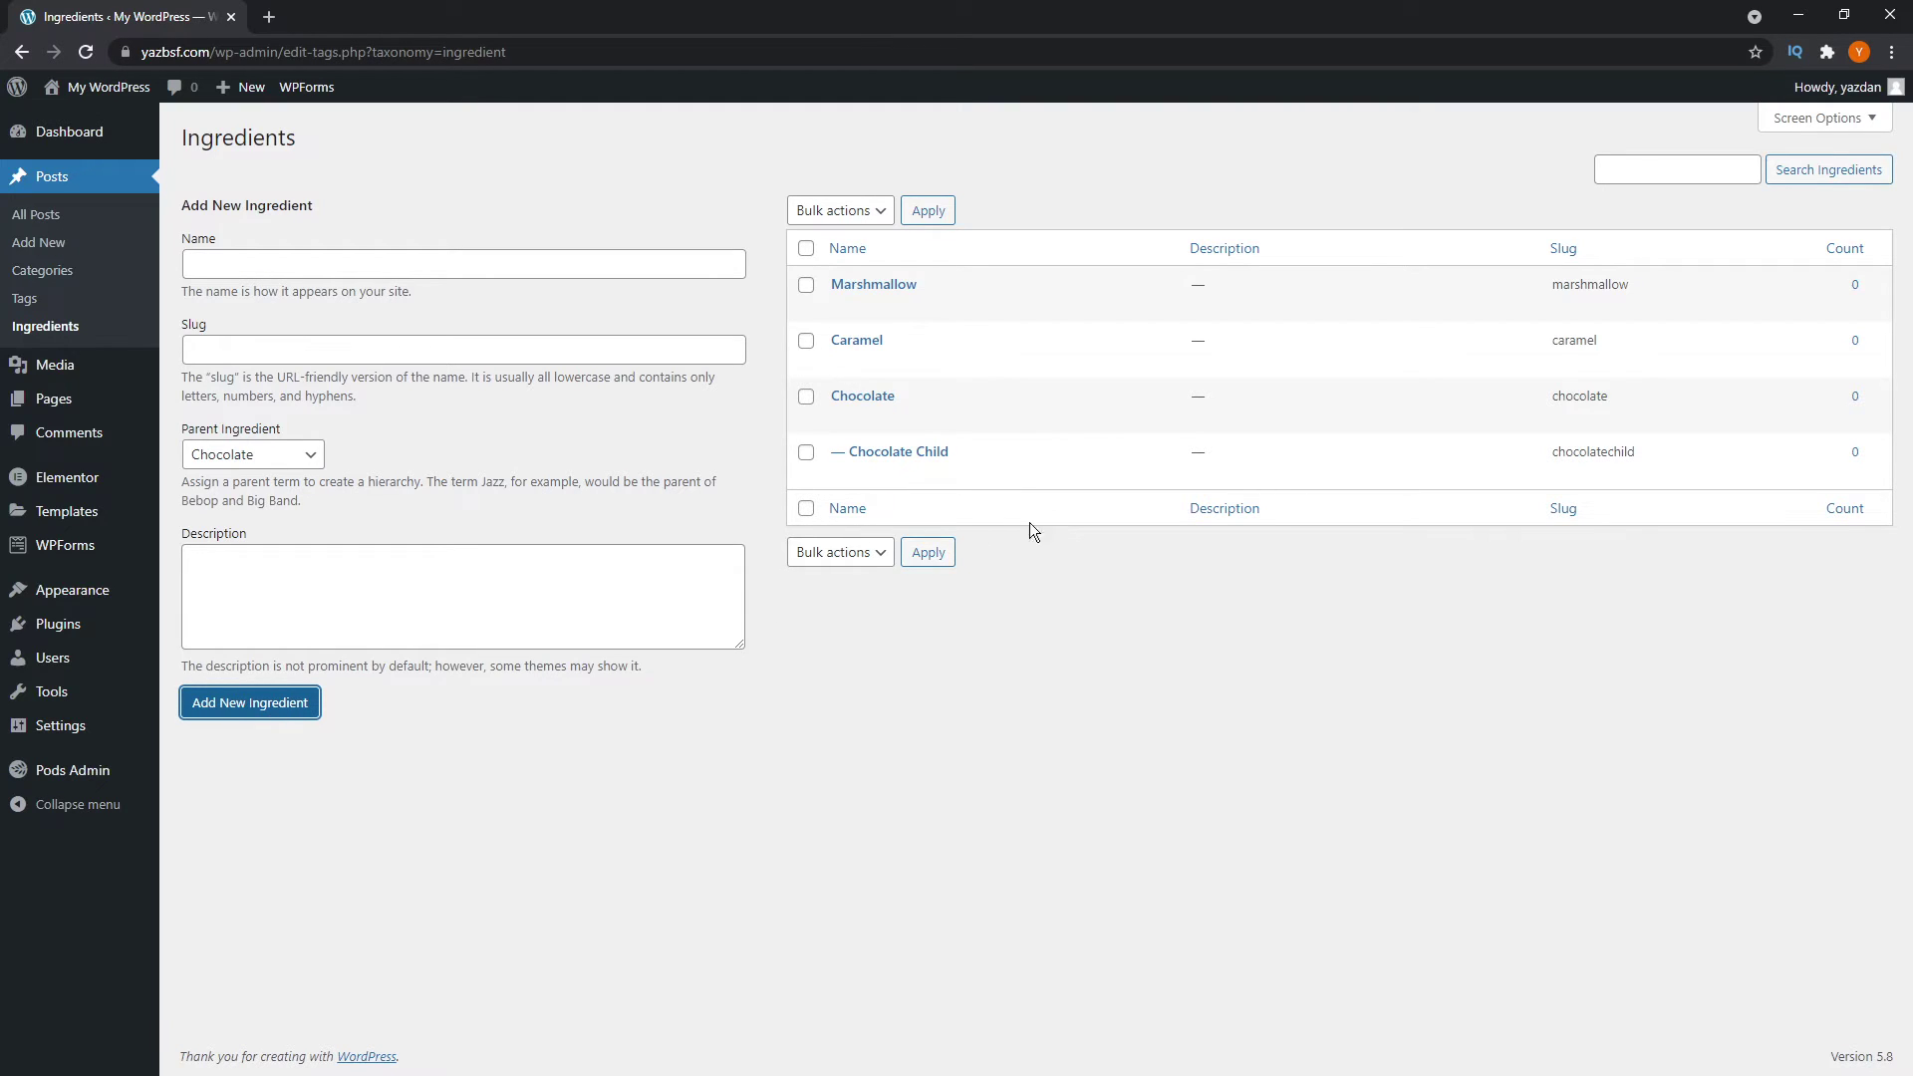
mouse_move(892, 474)
mouse_move(869, 403)
mouse_move(975, 441)
mouse_move(914, 435)
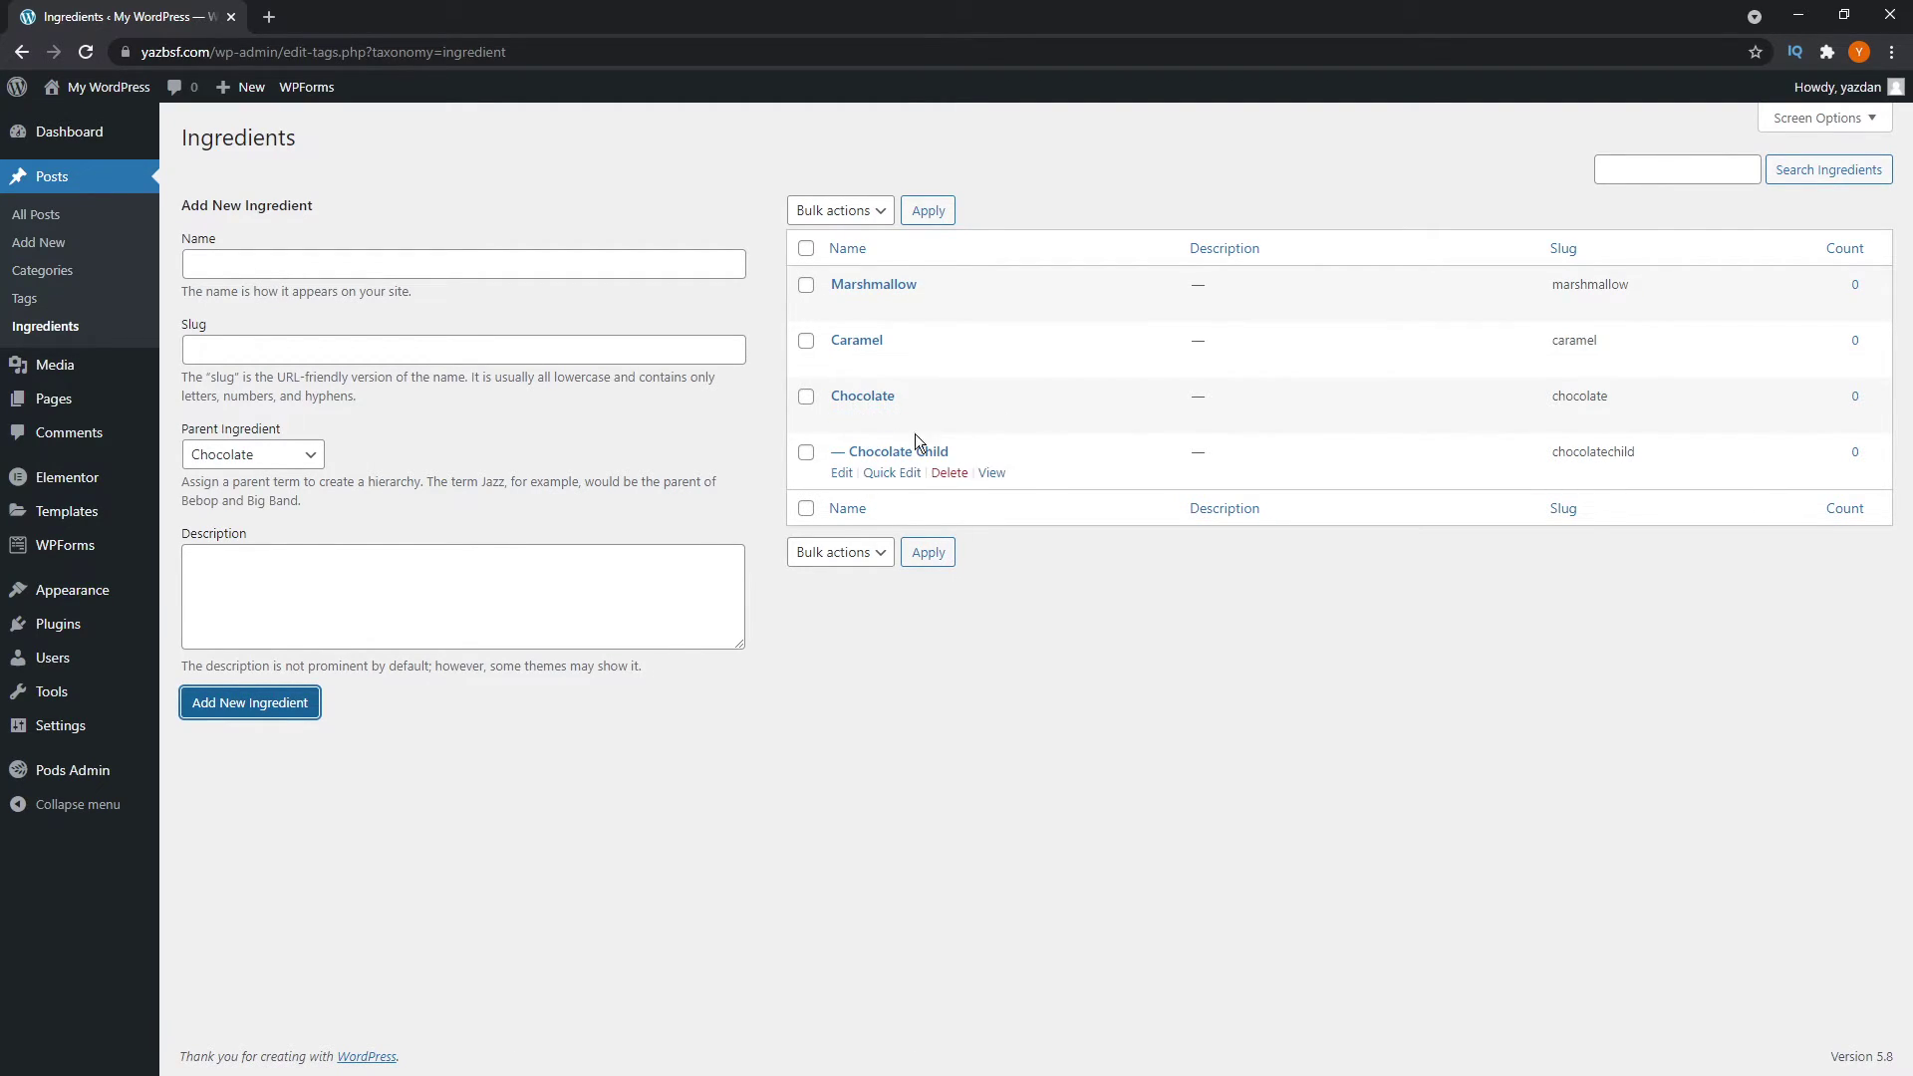
click(951, 474)
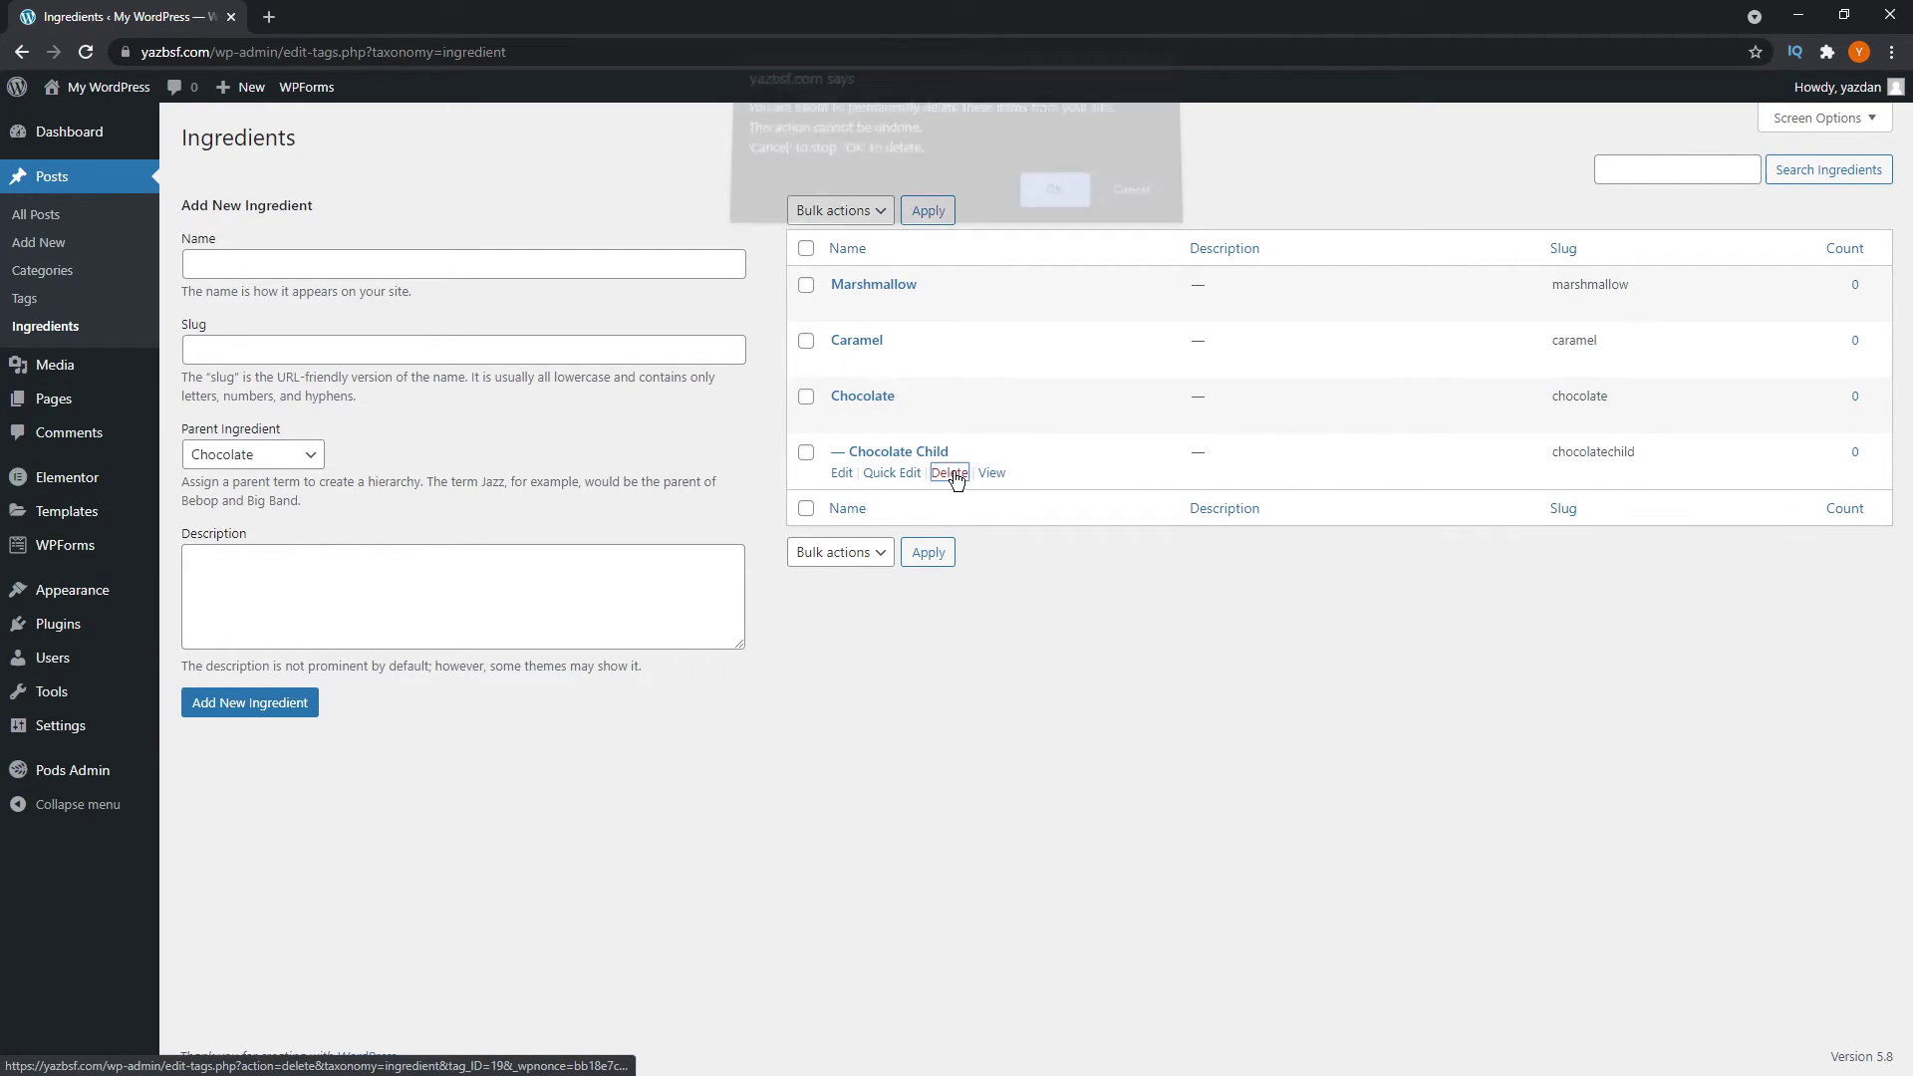
click(1054, 203)
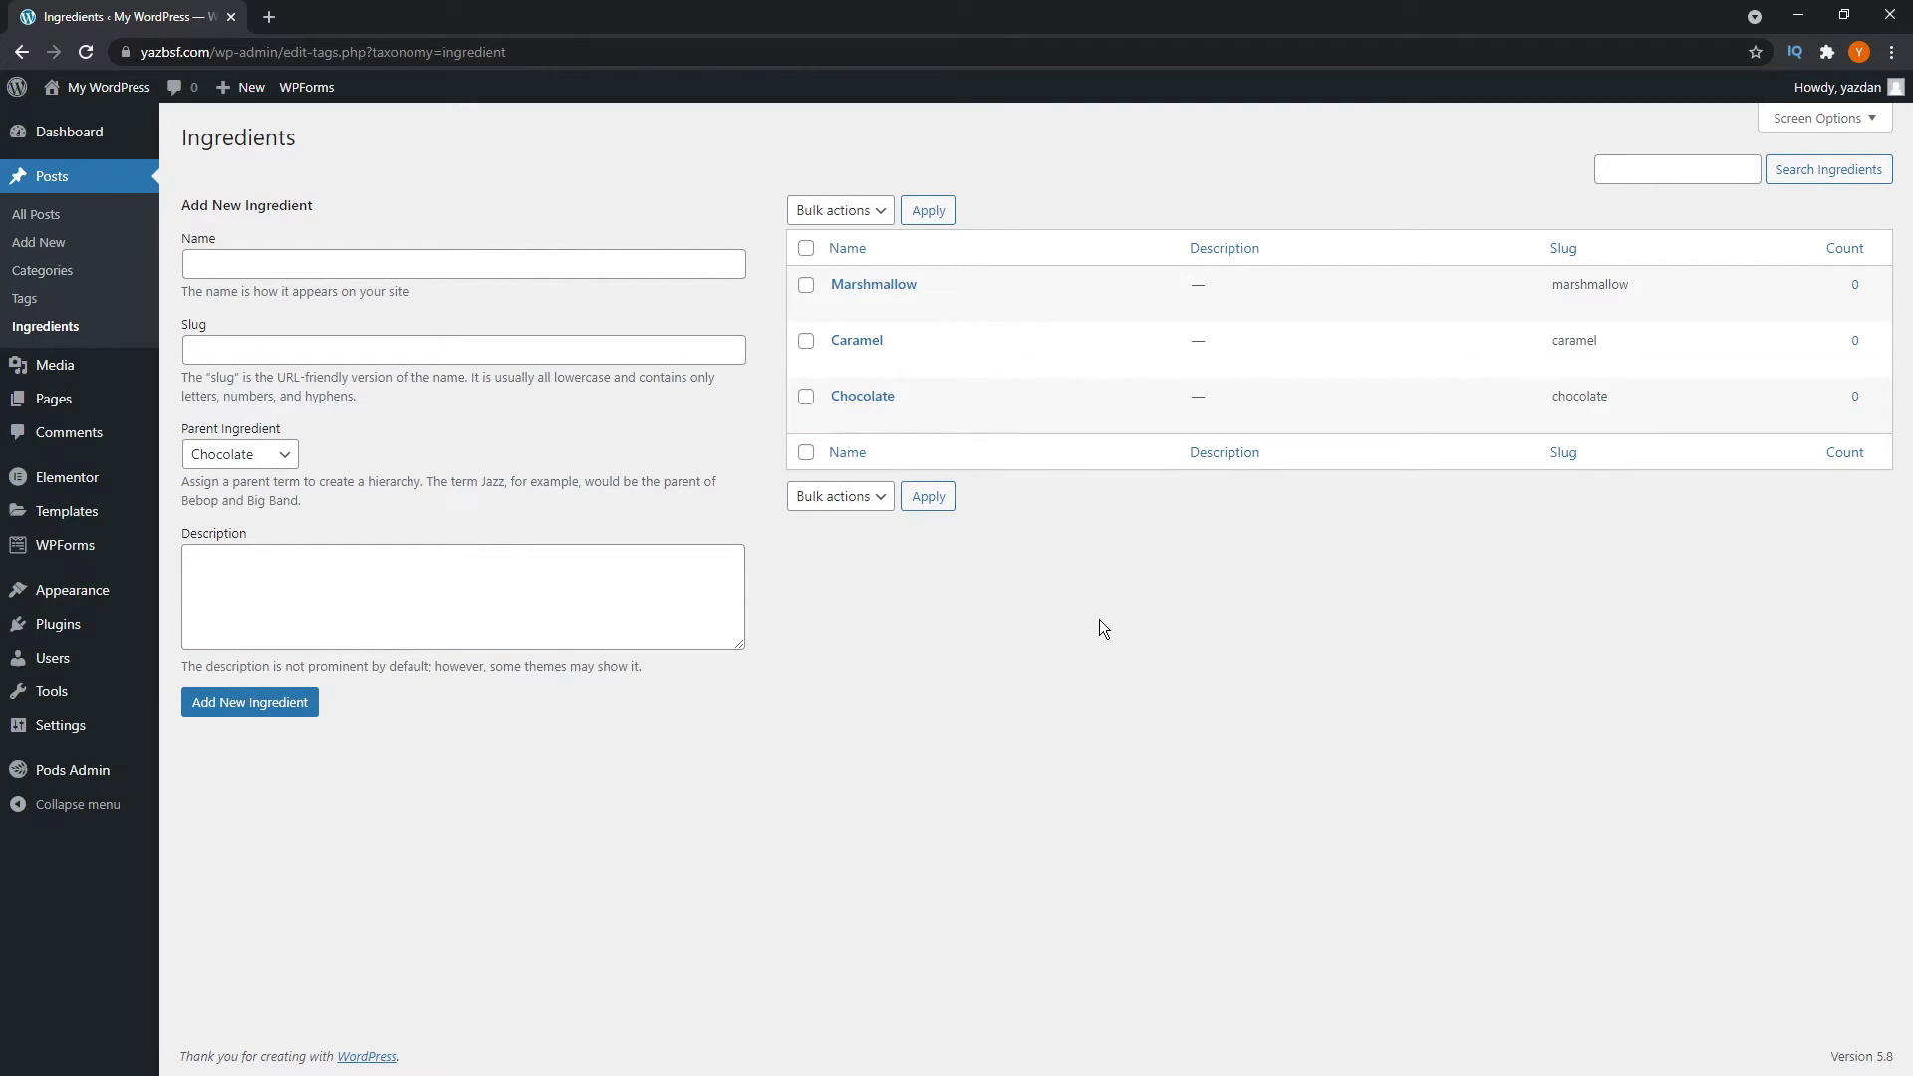
Open Grandma's Chocolate Chip Cookie Recipe from All Posts in the editor.
click(57, 222)
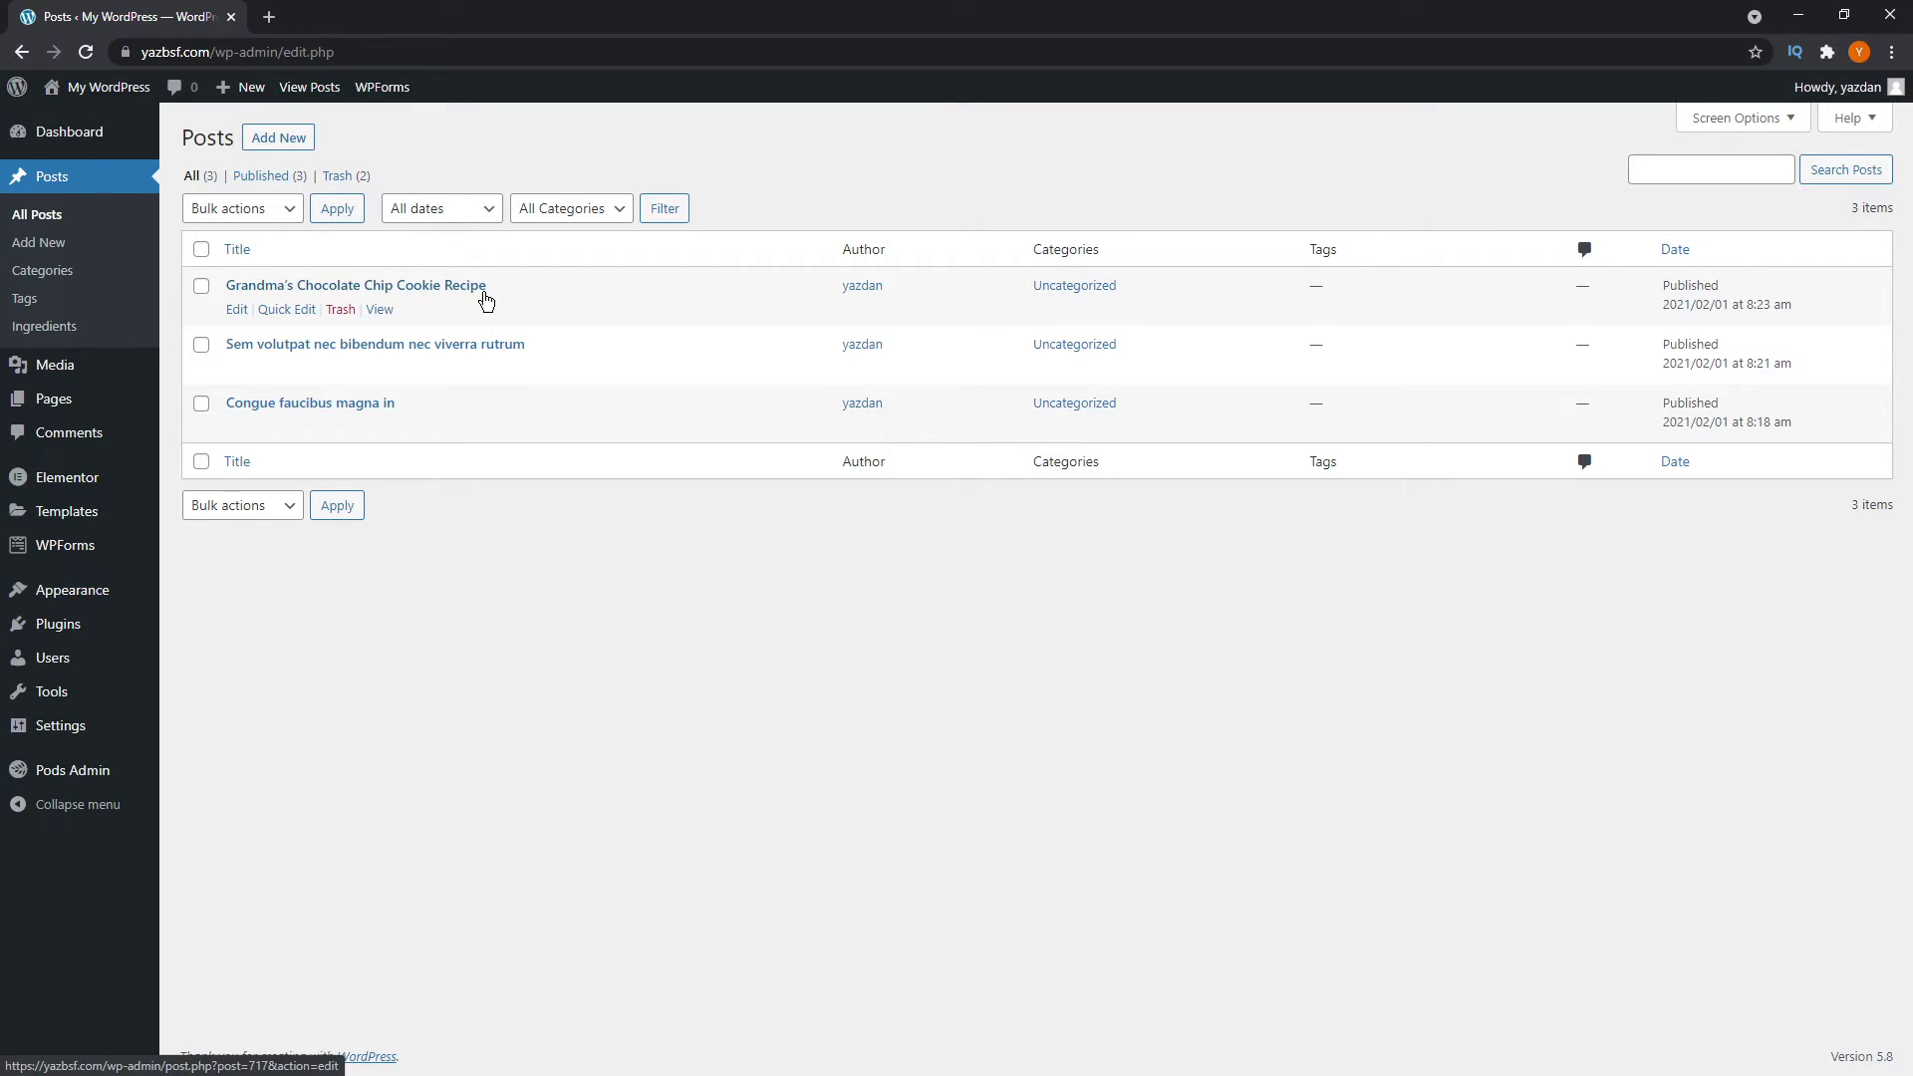
click(237, 310)
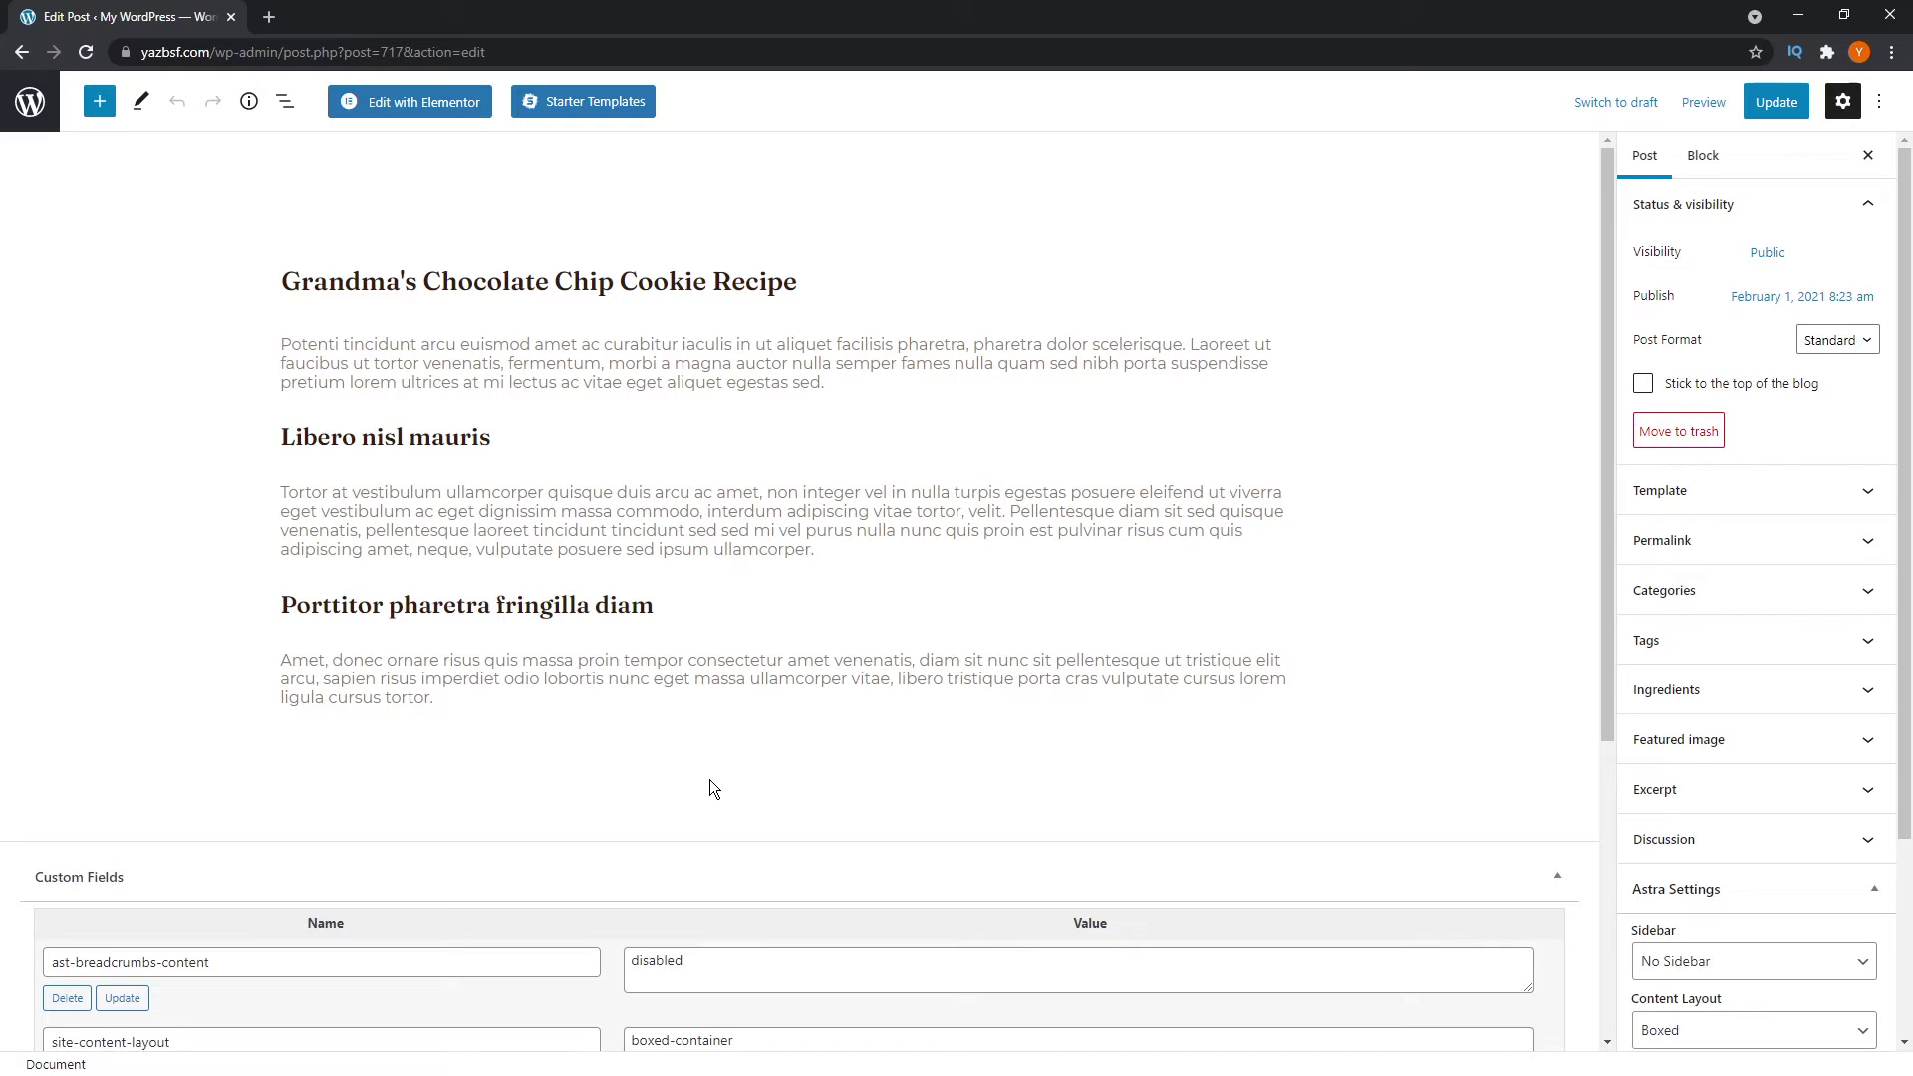
Tick Chocolate in the post's Ingredients panel, leaving Marshmallow unticked.
click(1805, 692)
scroll(1798, 712, down, 1)
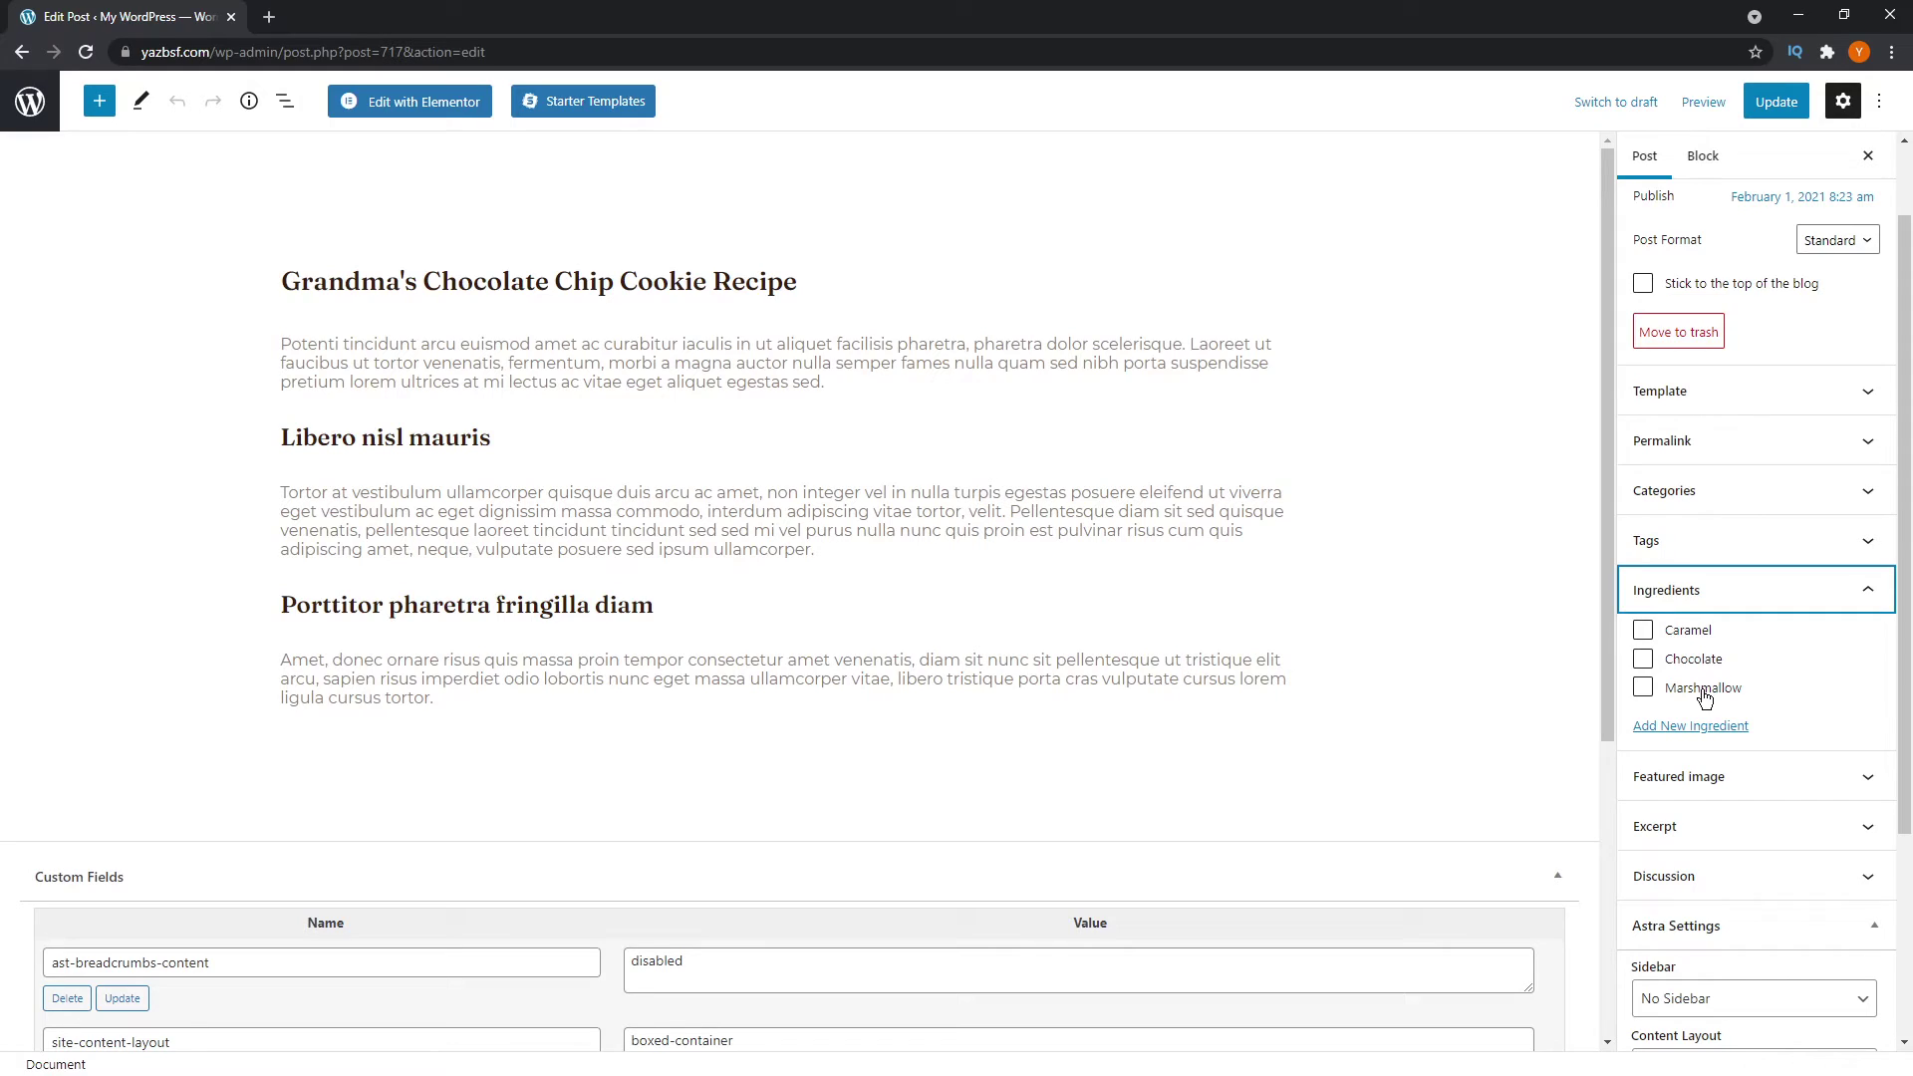
click(1643, 660)
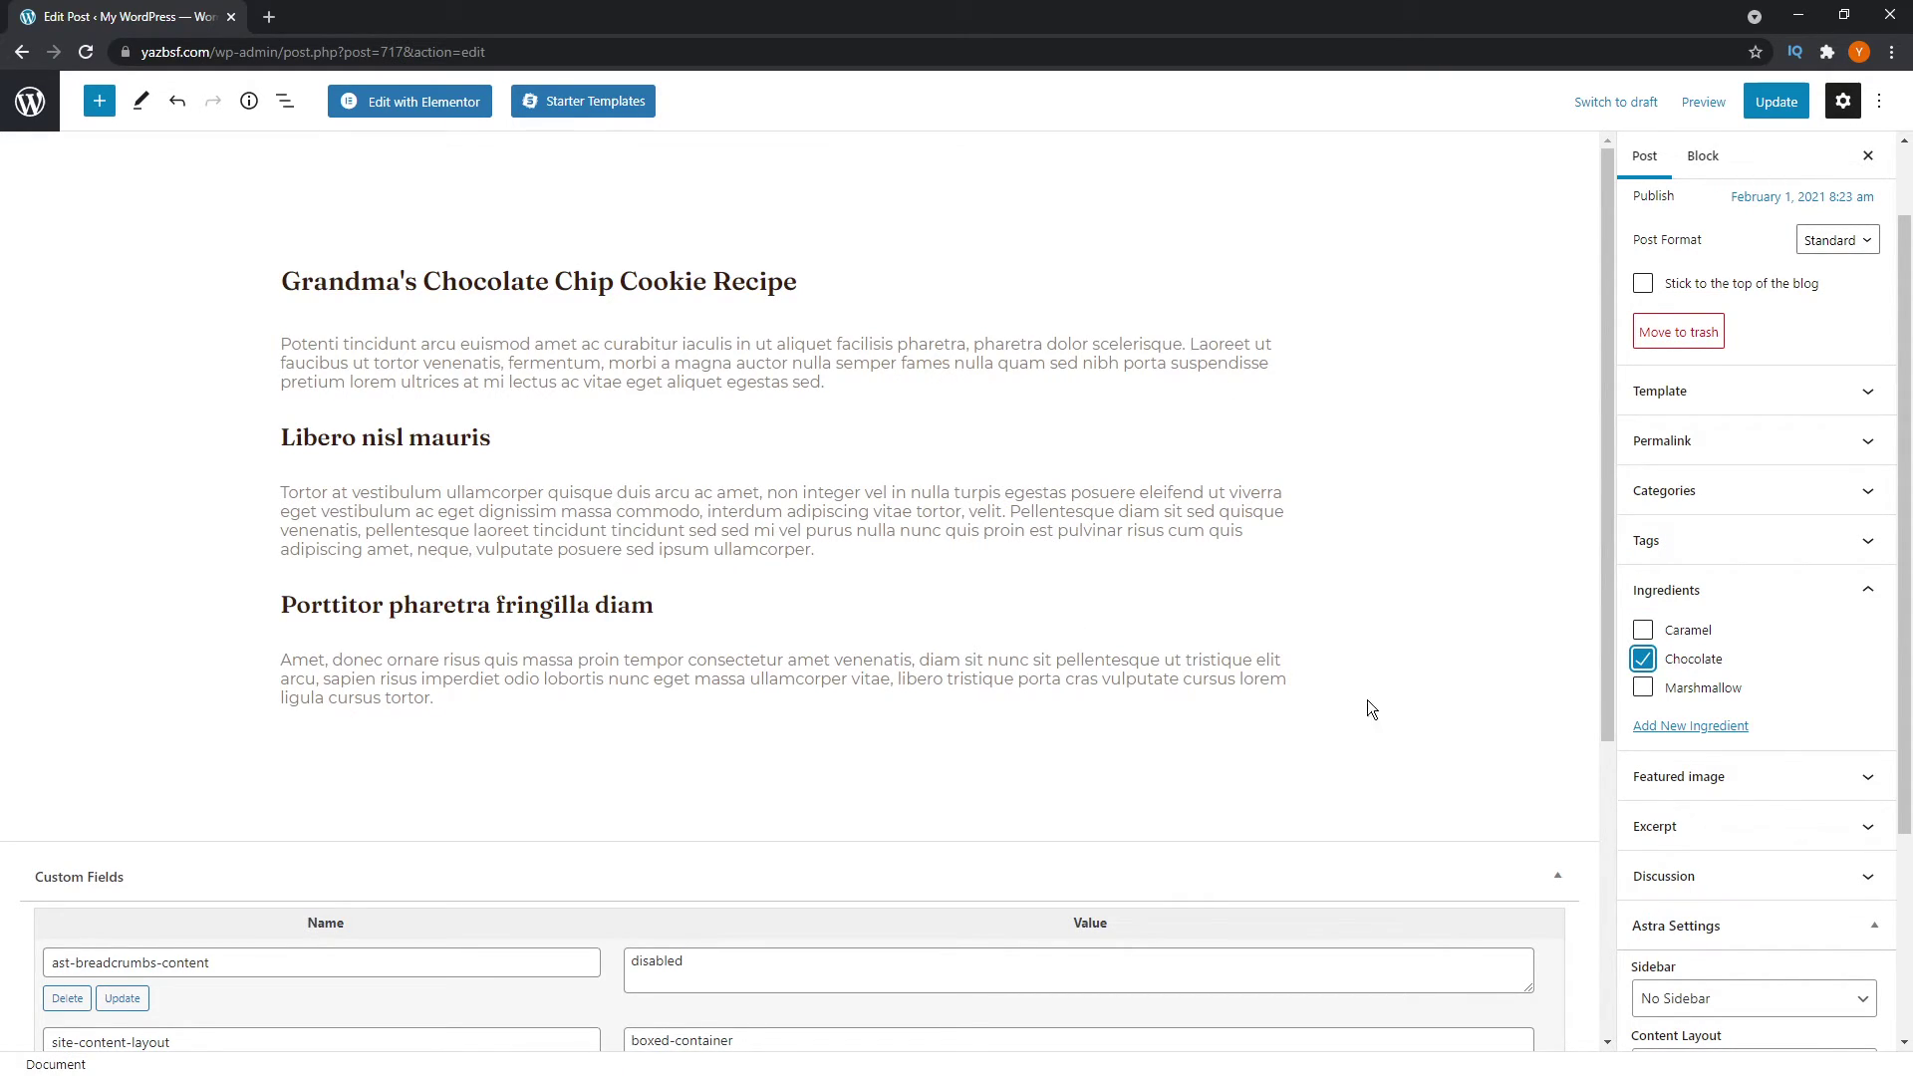
click(1643, 687)
click(1643, 689)
Create a new Cookie Dough ingredient for the post and update the post.
click(1676, 732)
click(1679, 780)
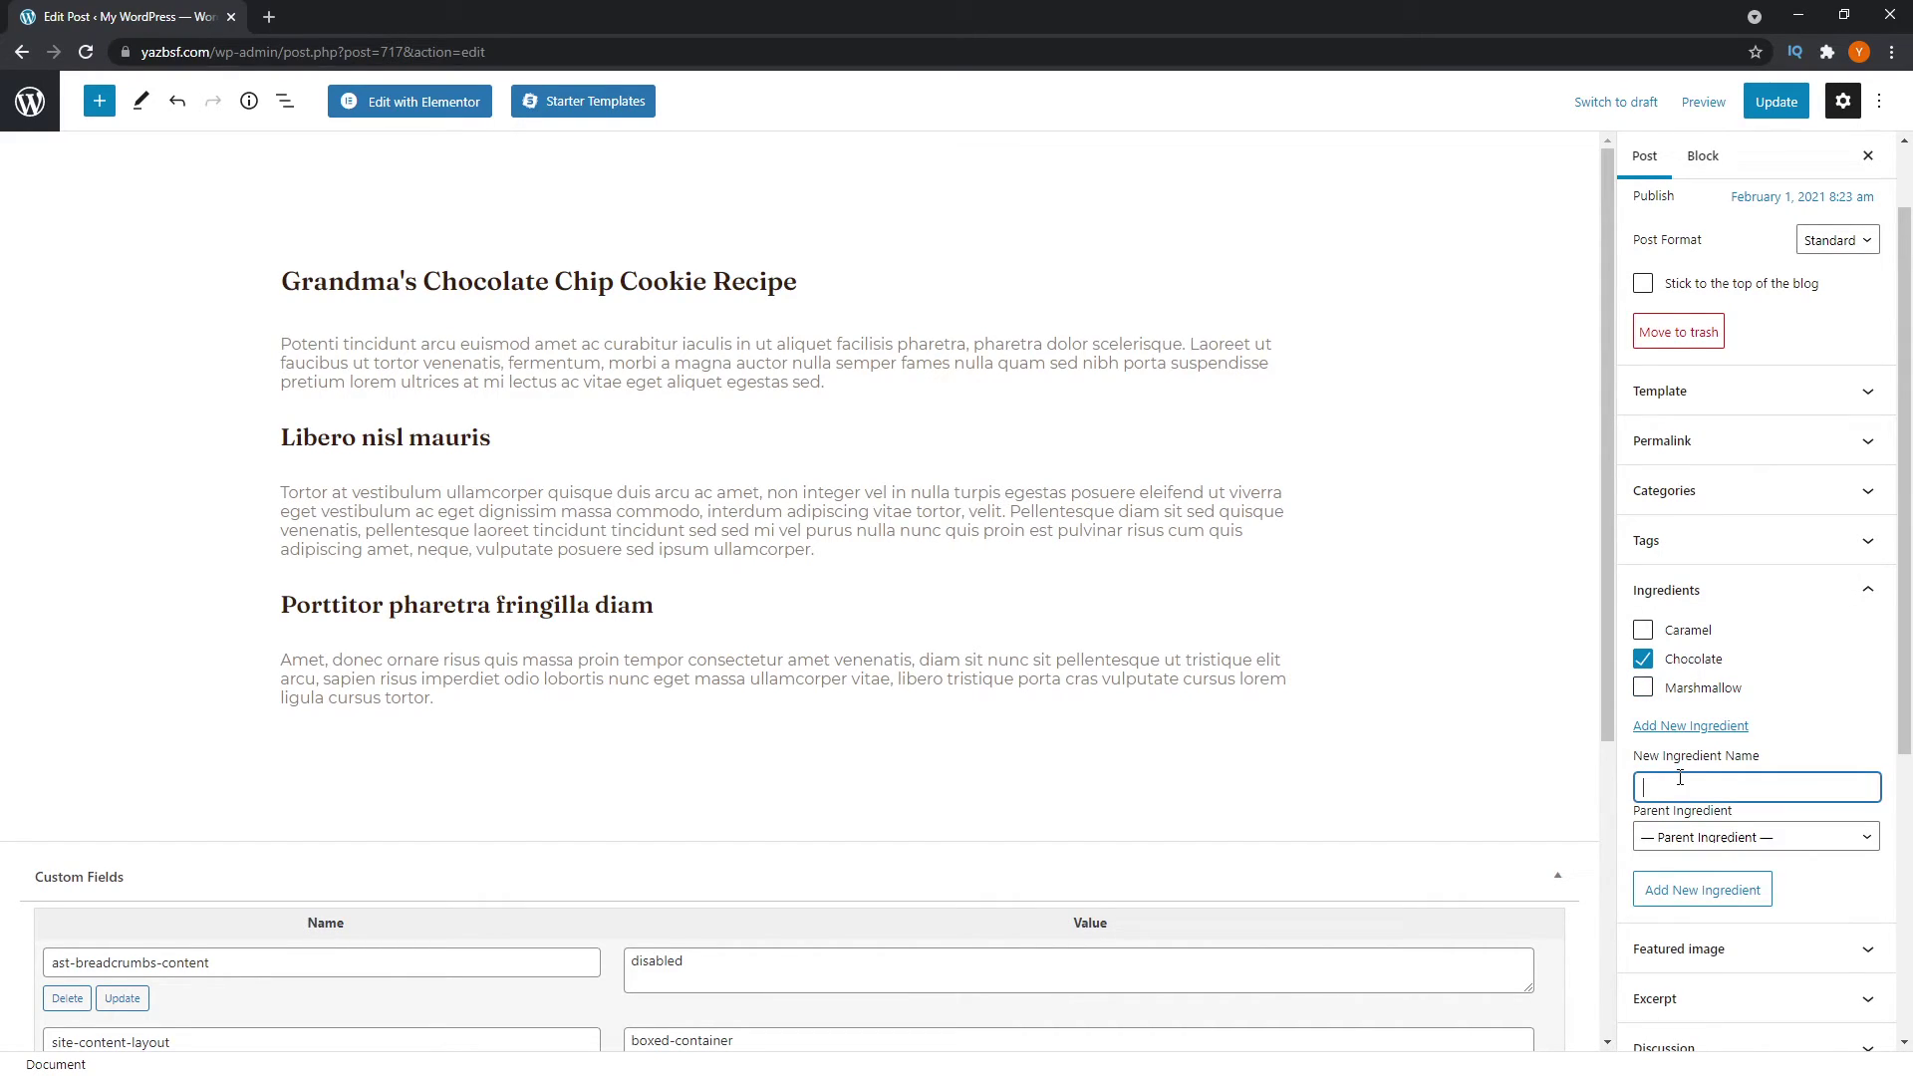
text(Cookies)
drag(1694, 787, 1589, 797)
text(Cookie Dough)
click(1725, 892)
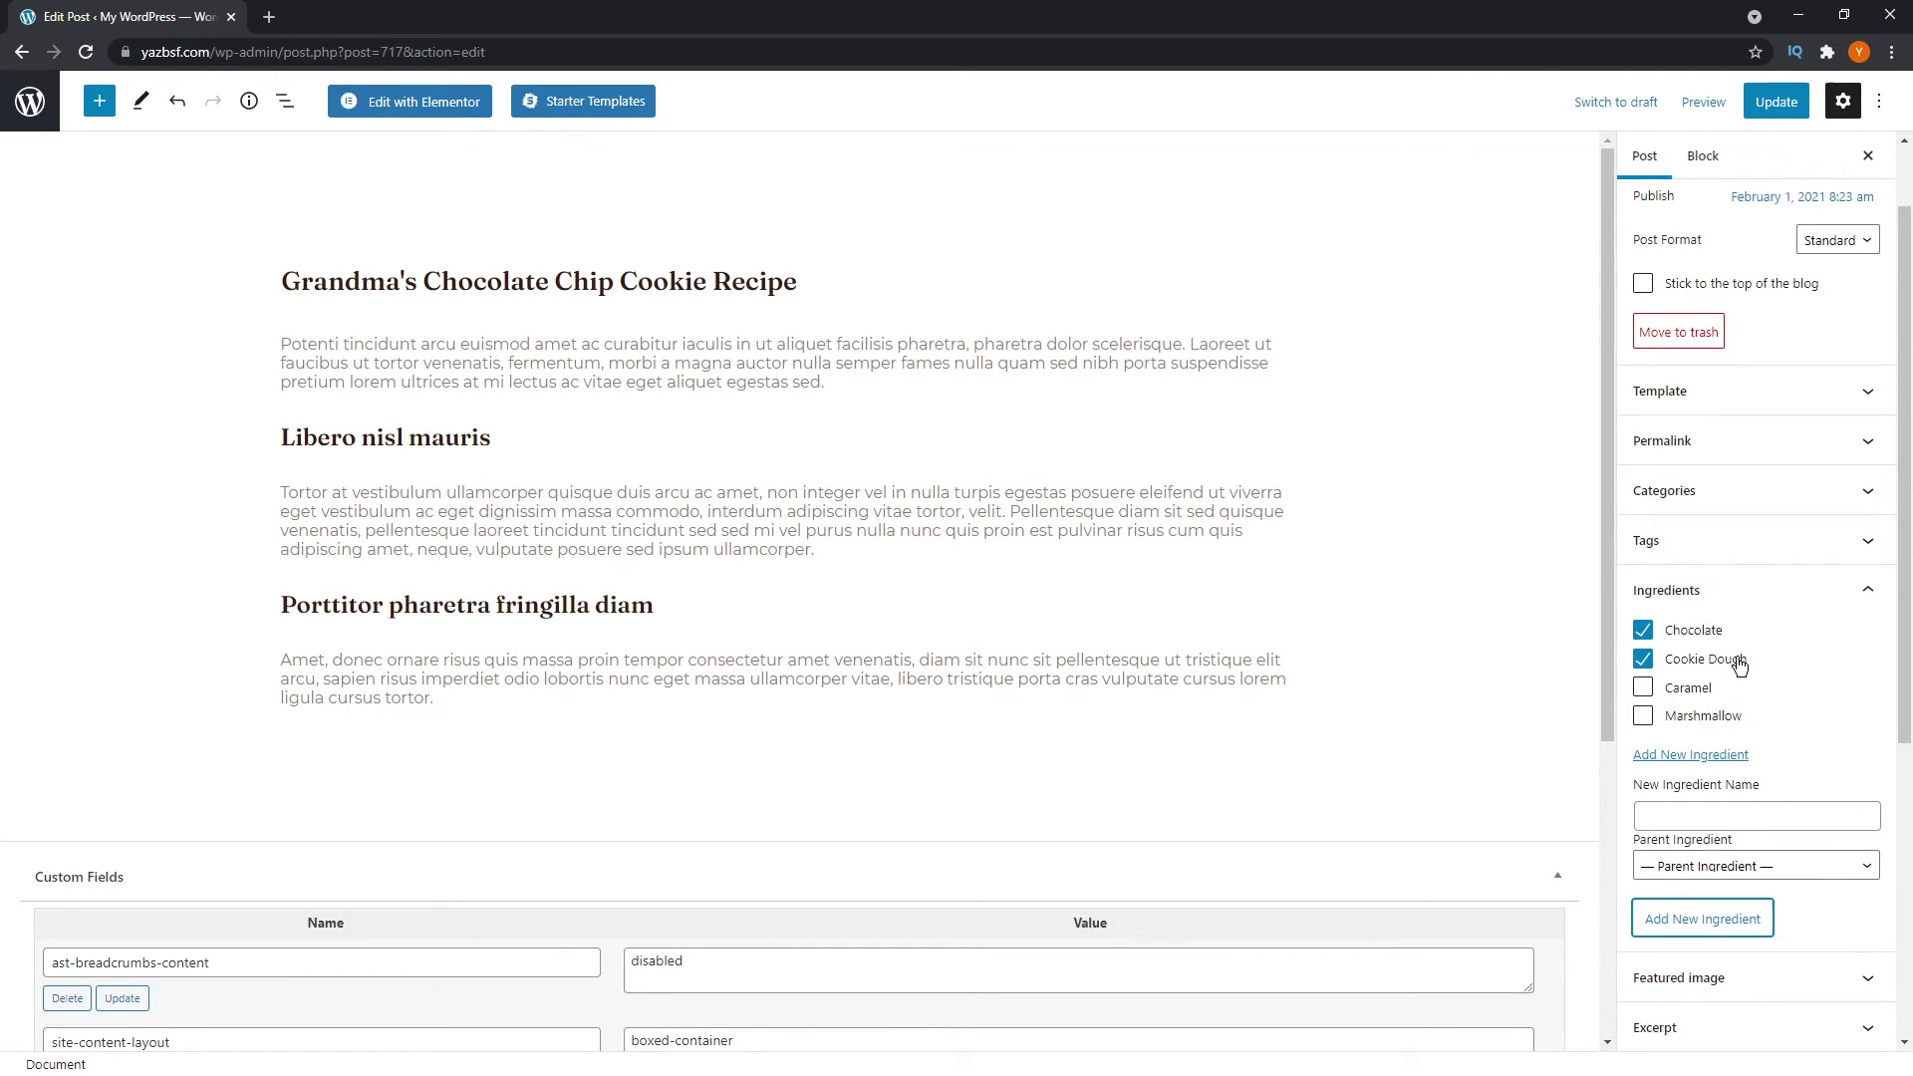
click(1789, 114)
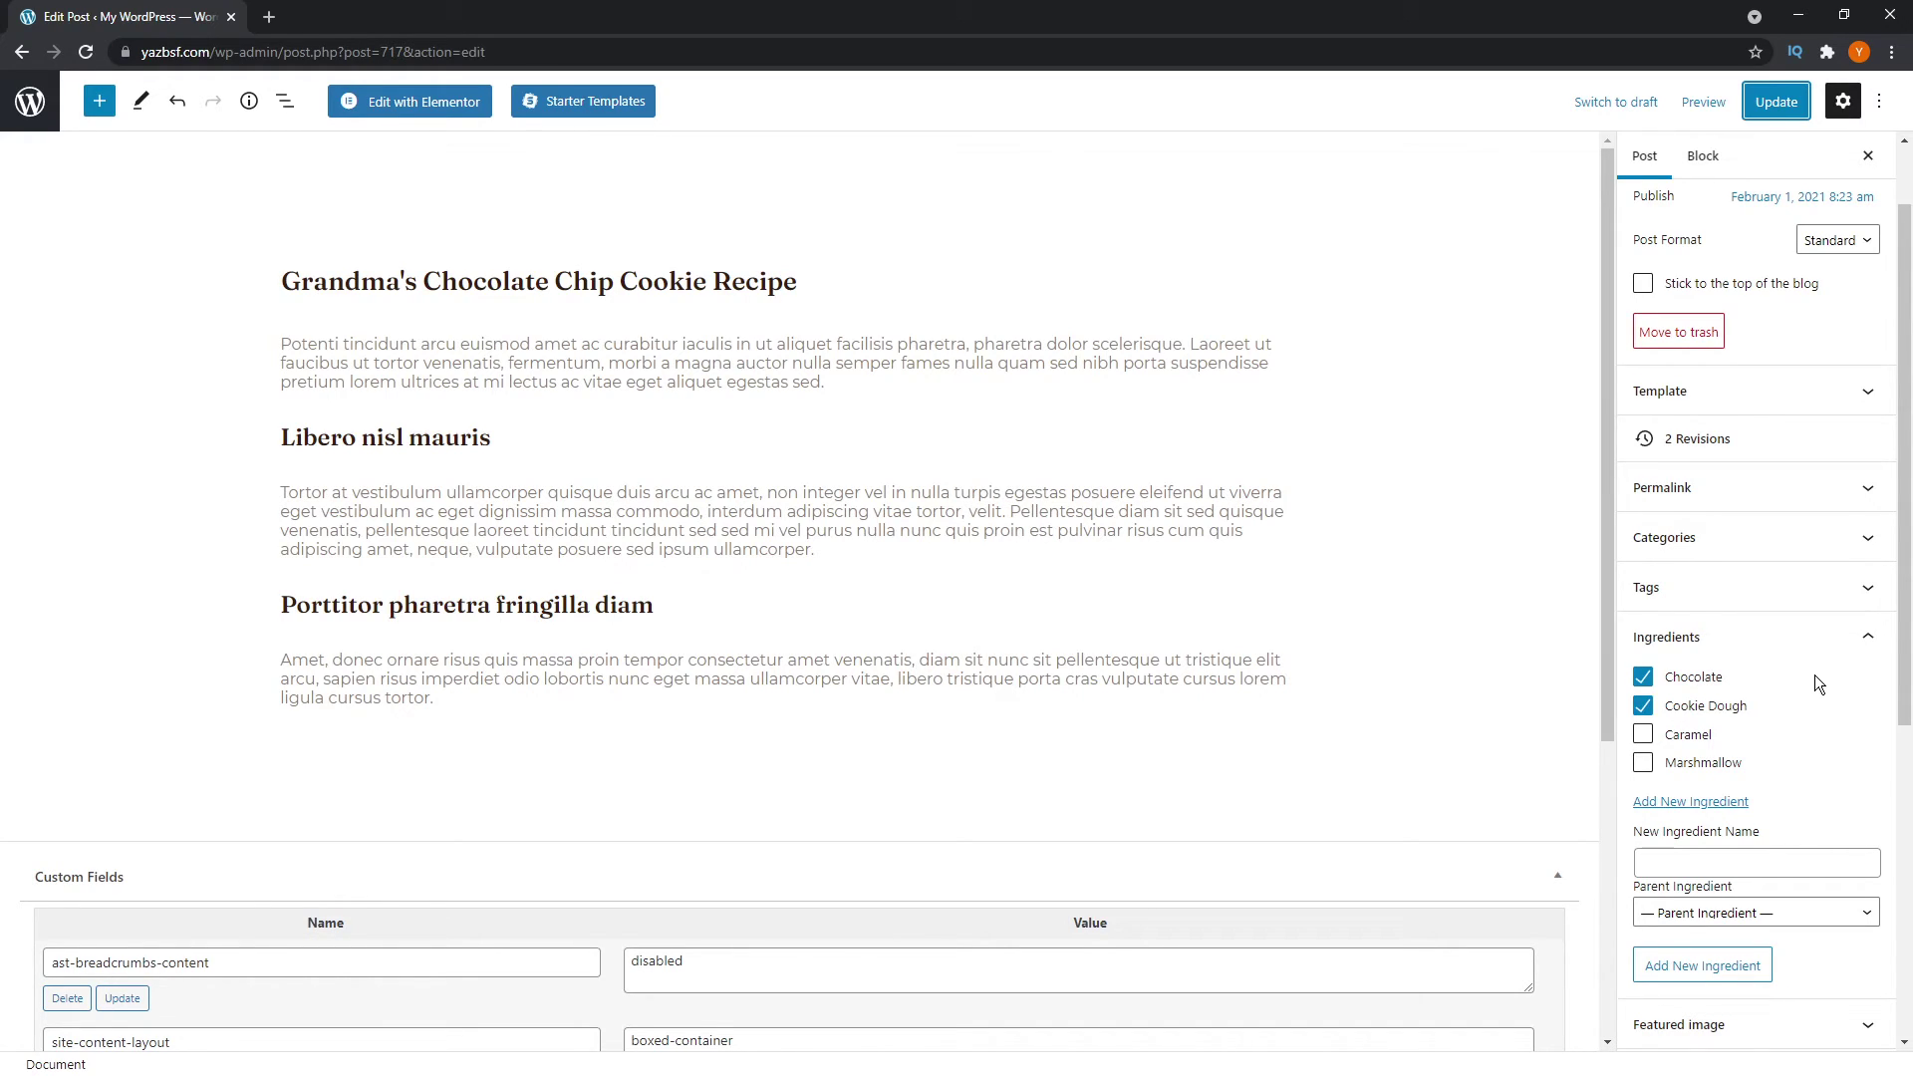
click(38, 126)
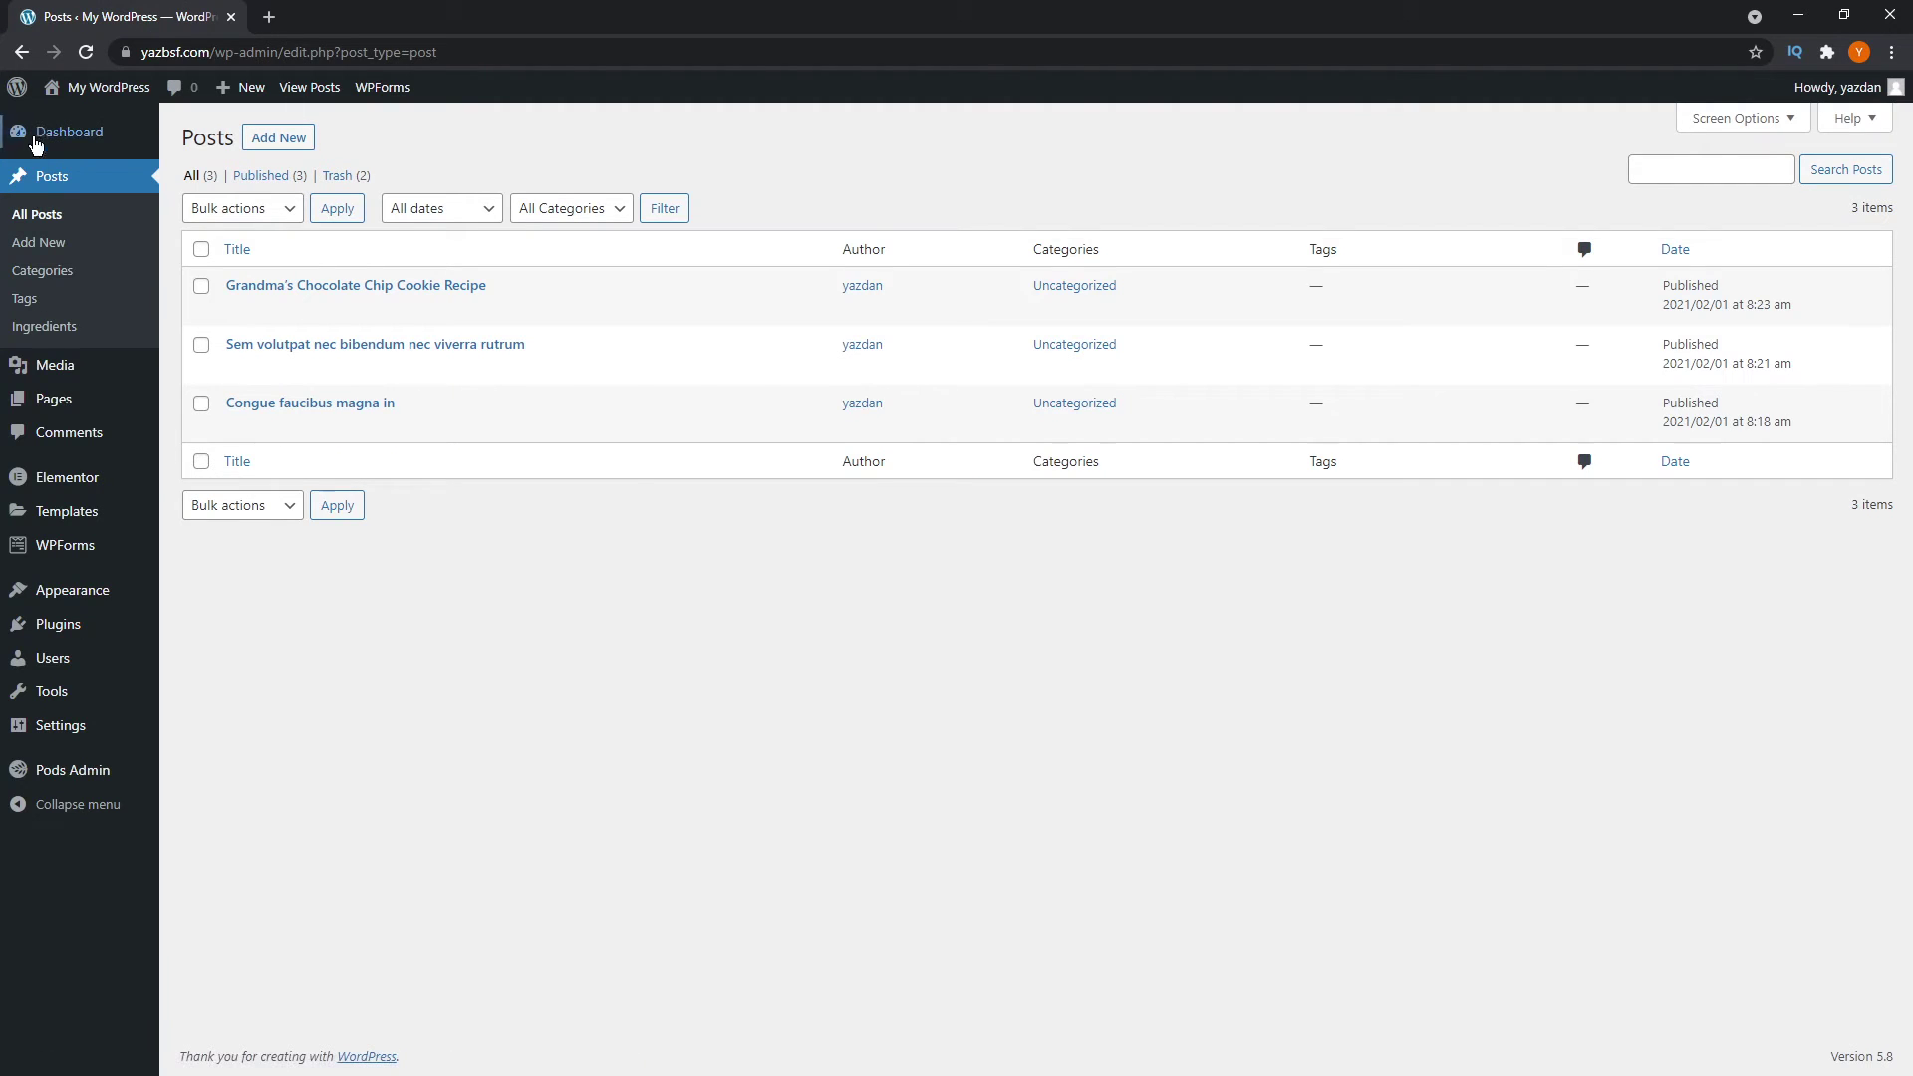
Open the Blog page from All Pages and scroll down to its Post Grid.
click(53, 412)
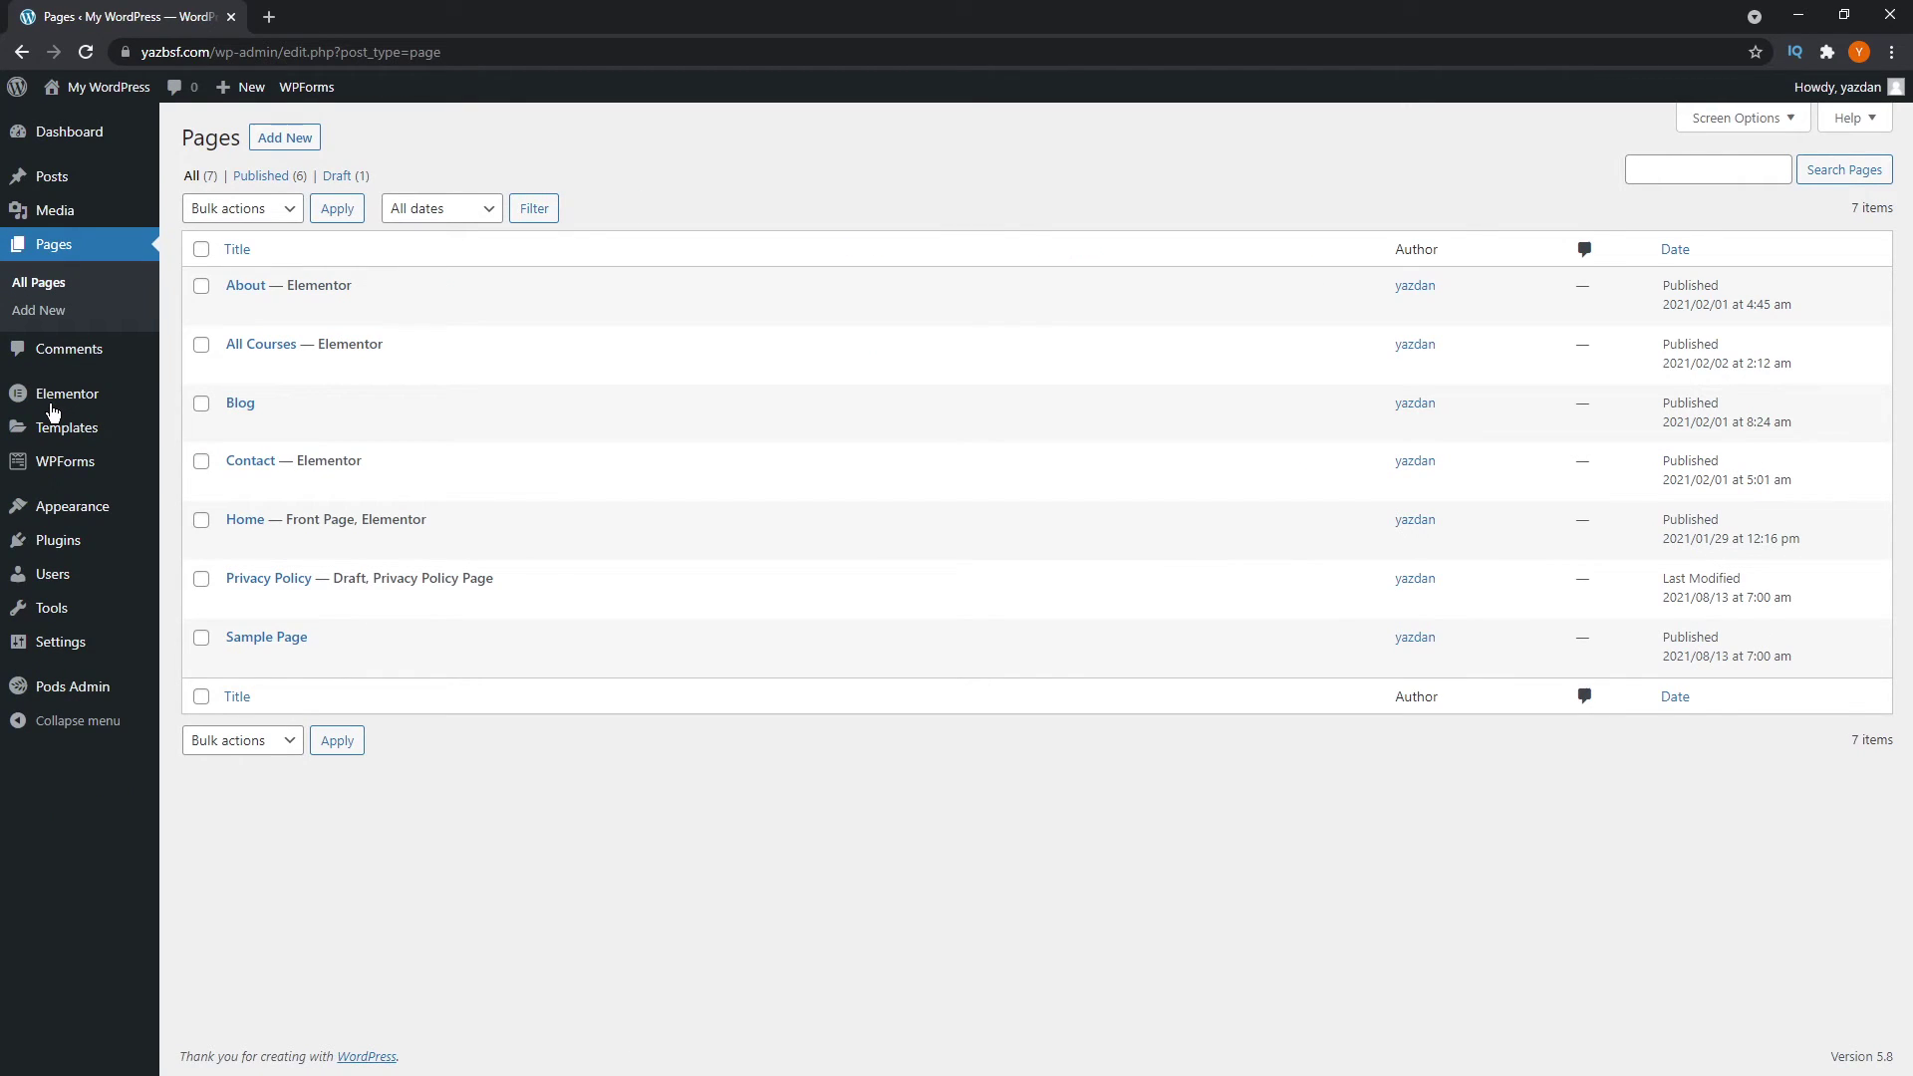
click(239, 427)
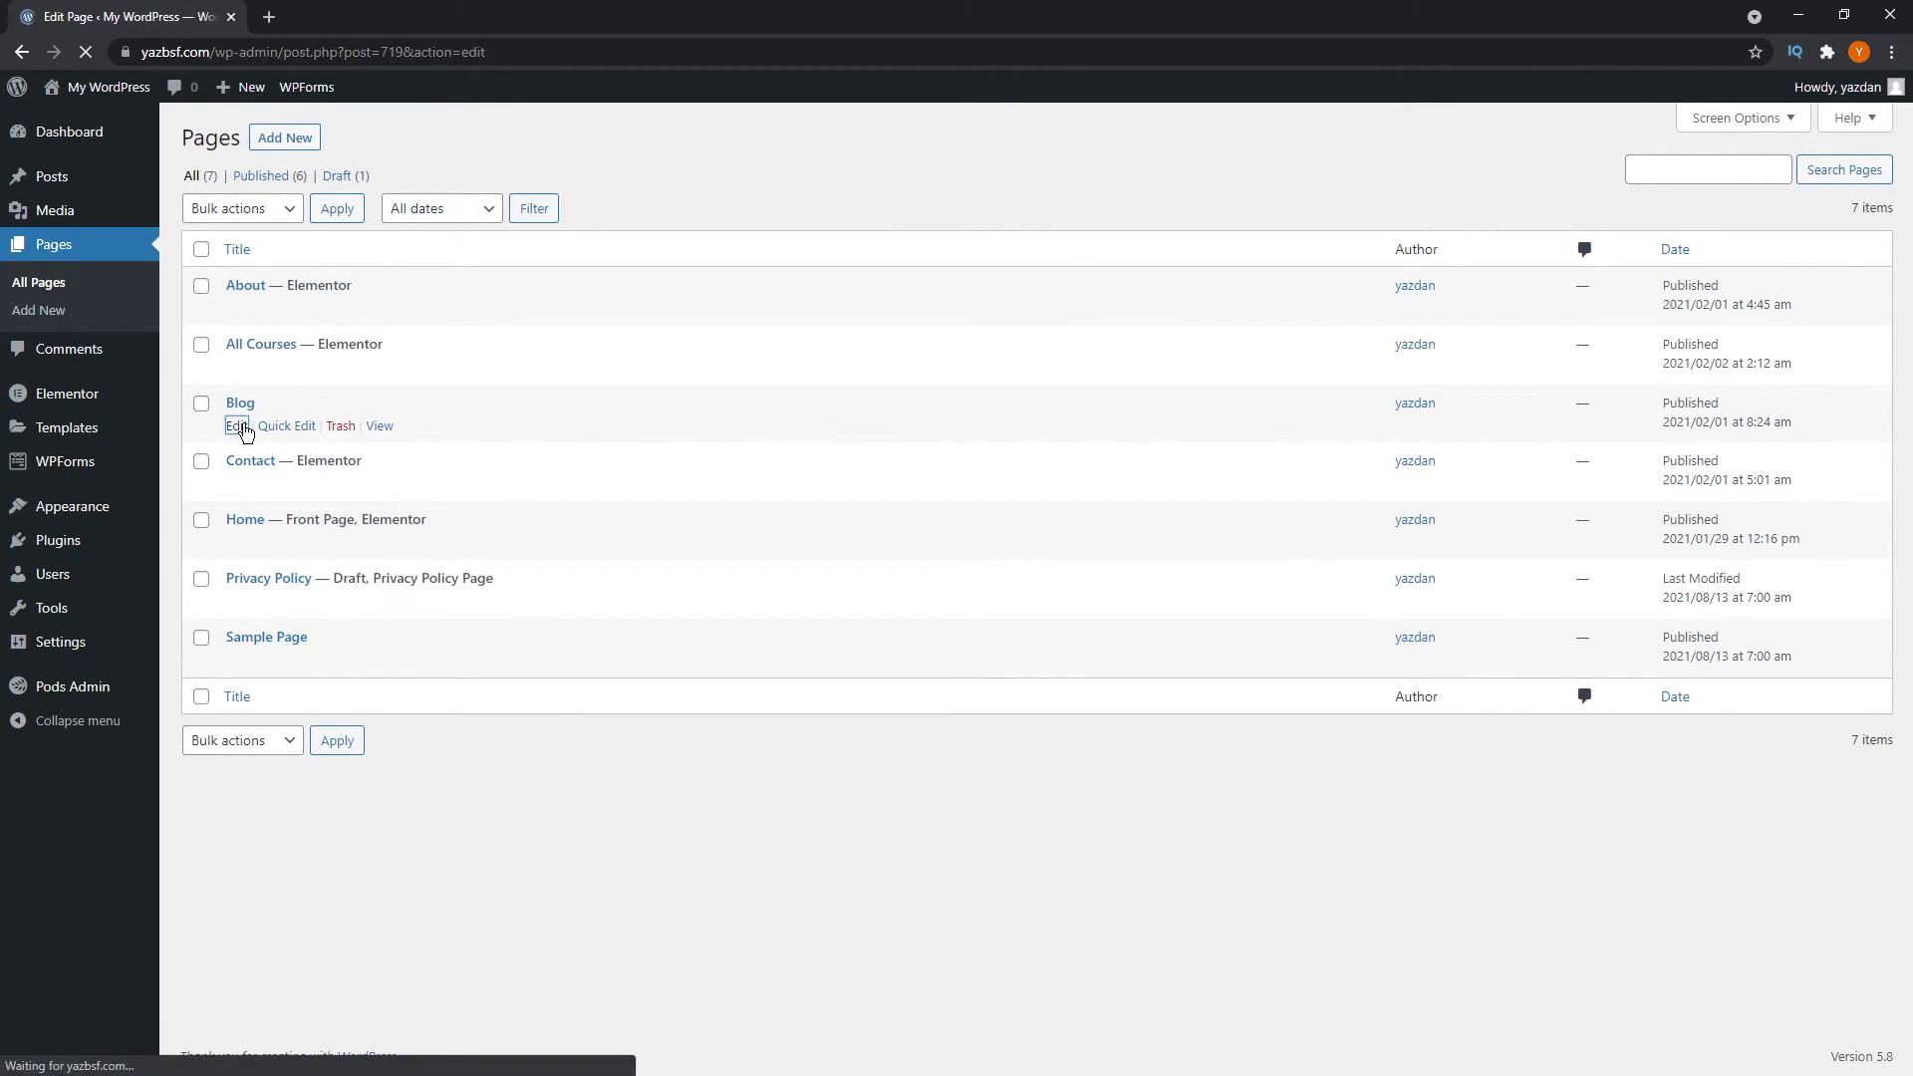
scroll(265, 414, down, 8)
scroll(275, 409, down, 1)
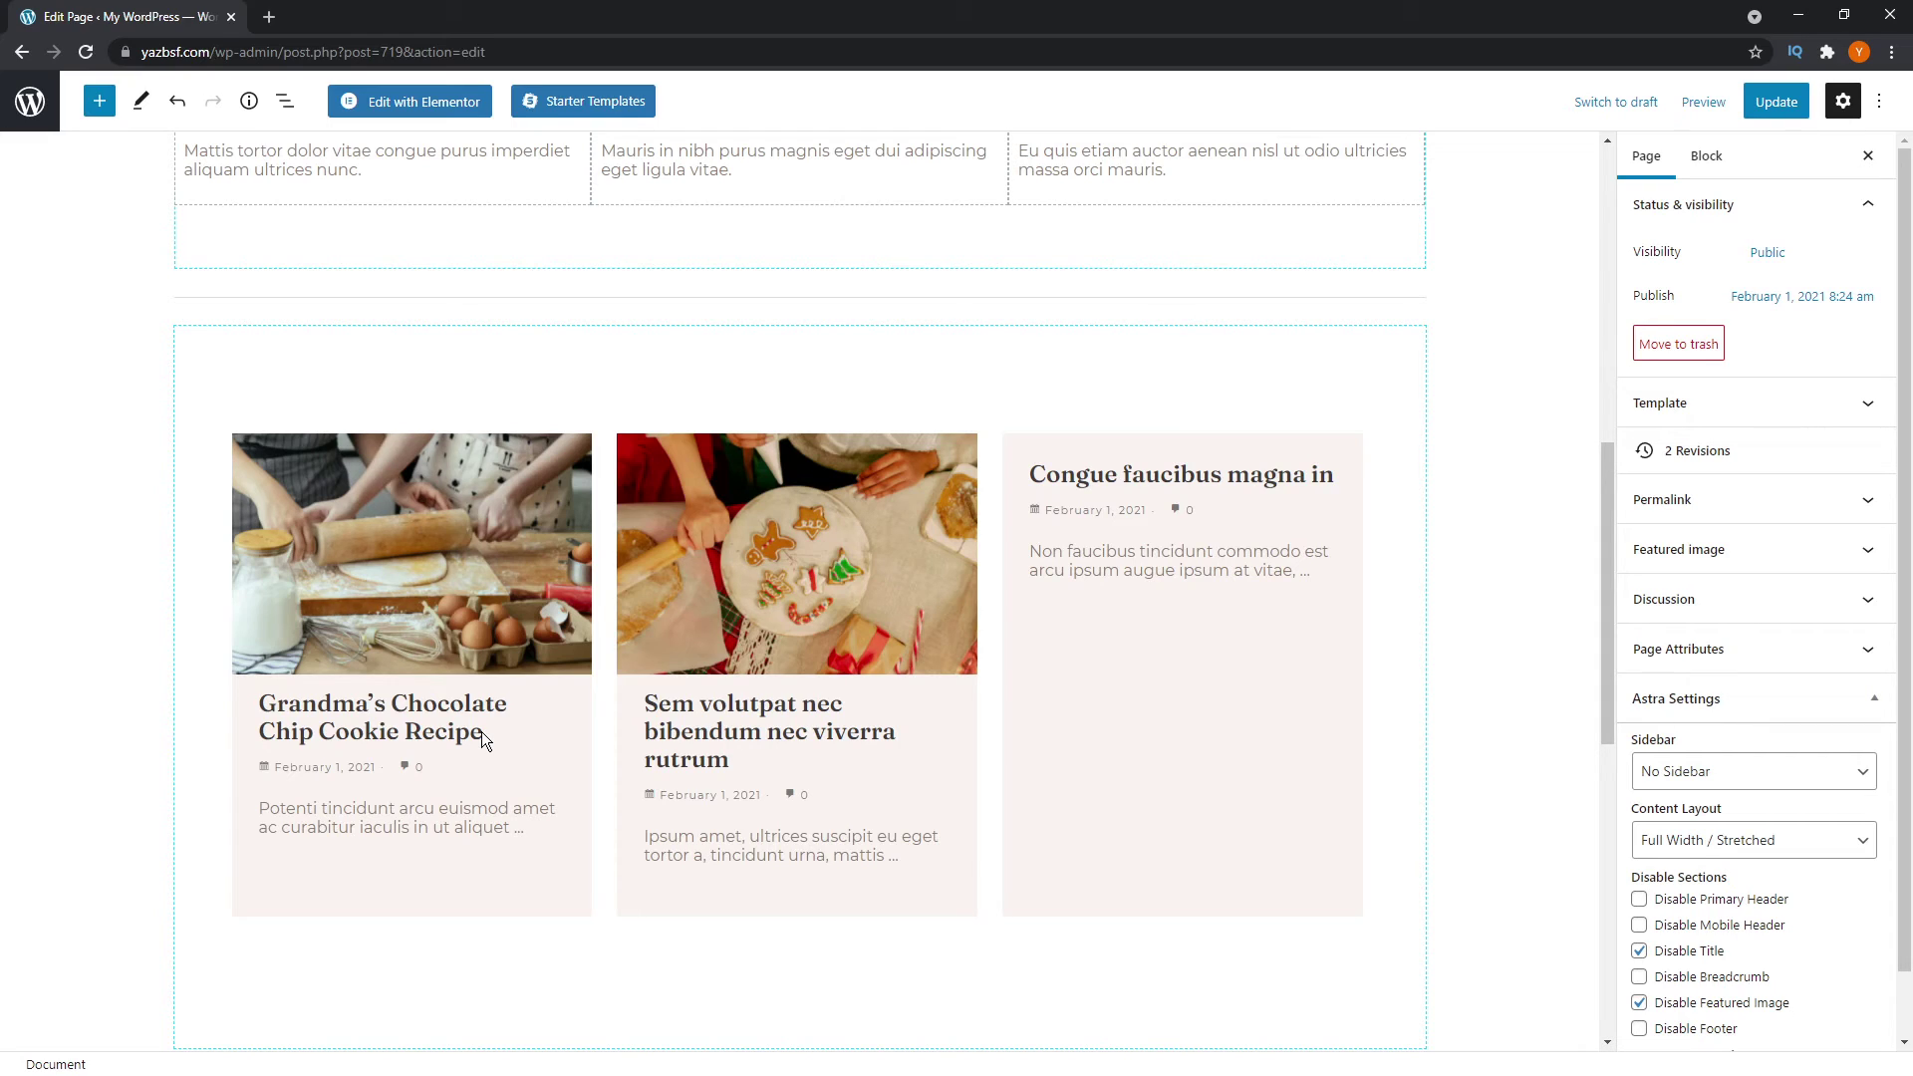
Set the Post Grid taxonomy to Ingredients and its term to Cookie Dough, after first trying Chocolate.
click(558, 729)
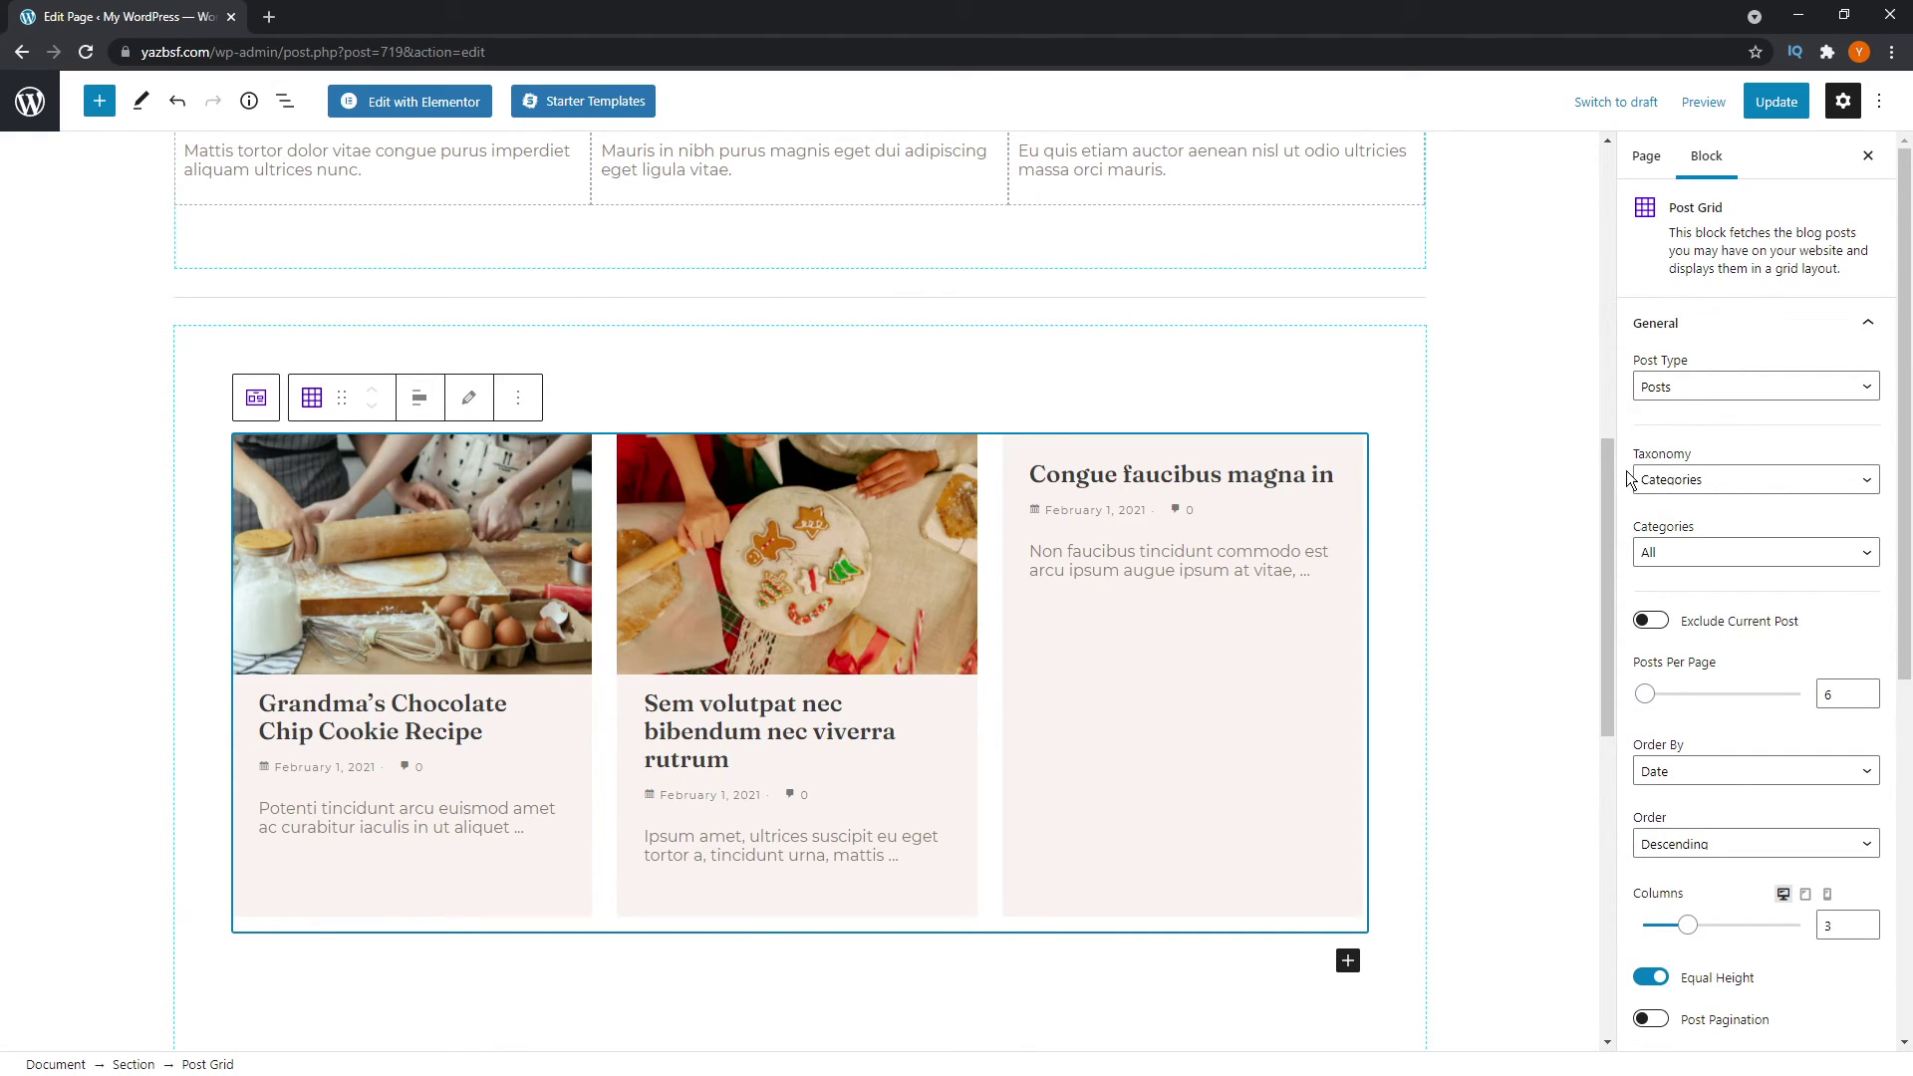
click(1707, 483)
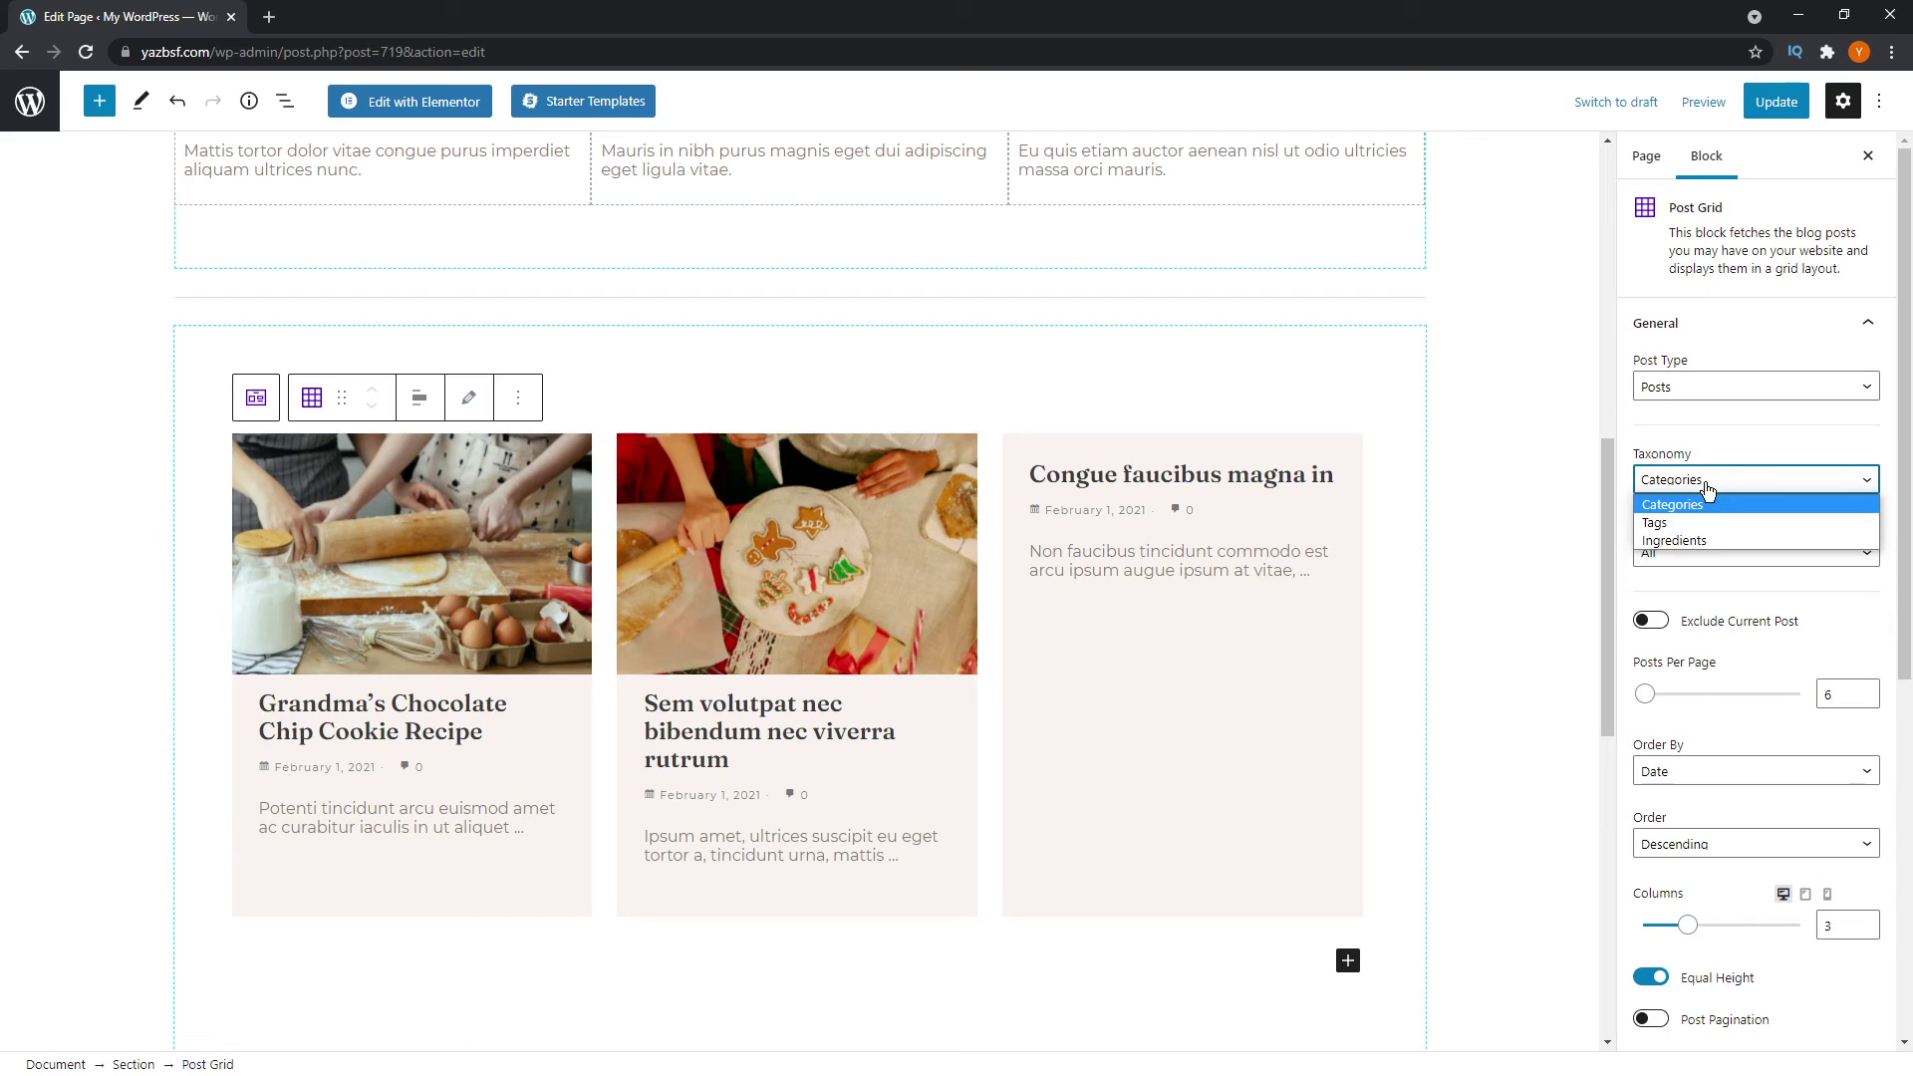
click(1695, 540)
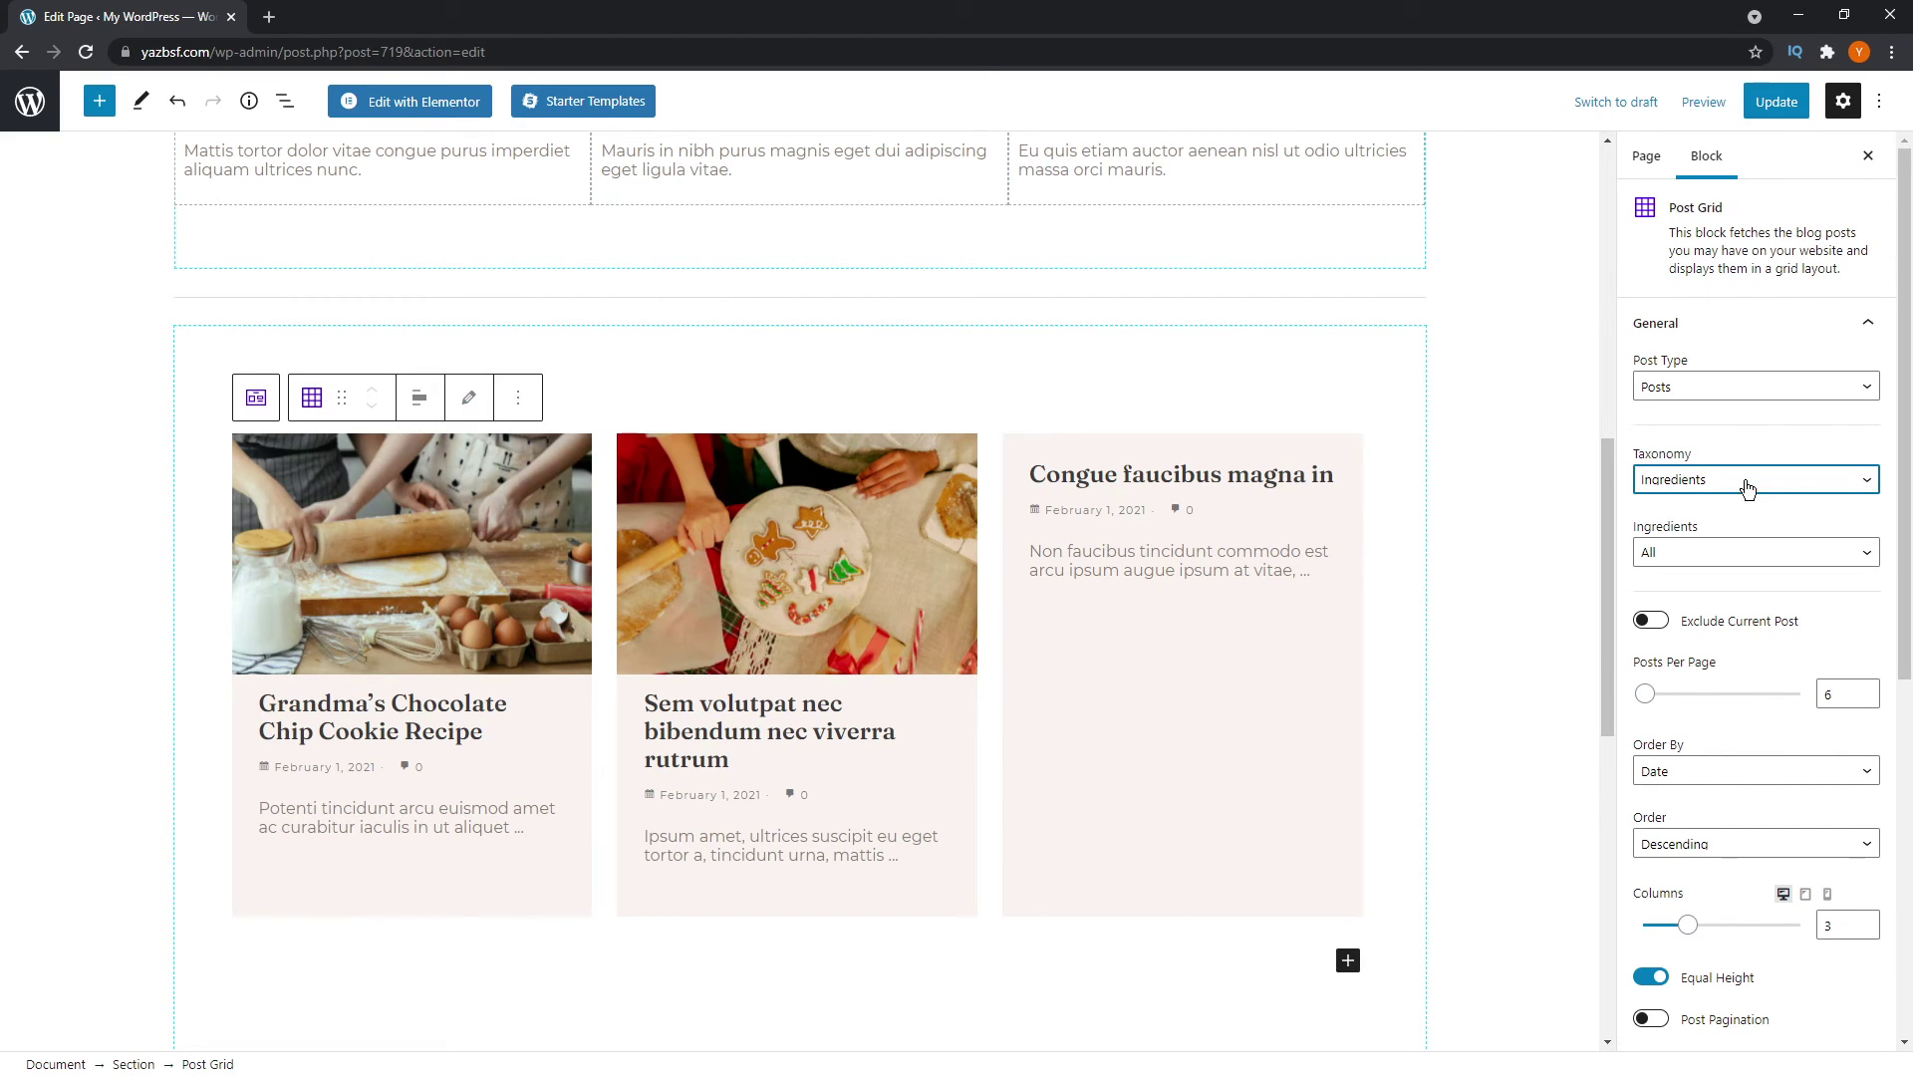
click(1714, 554)
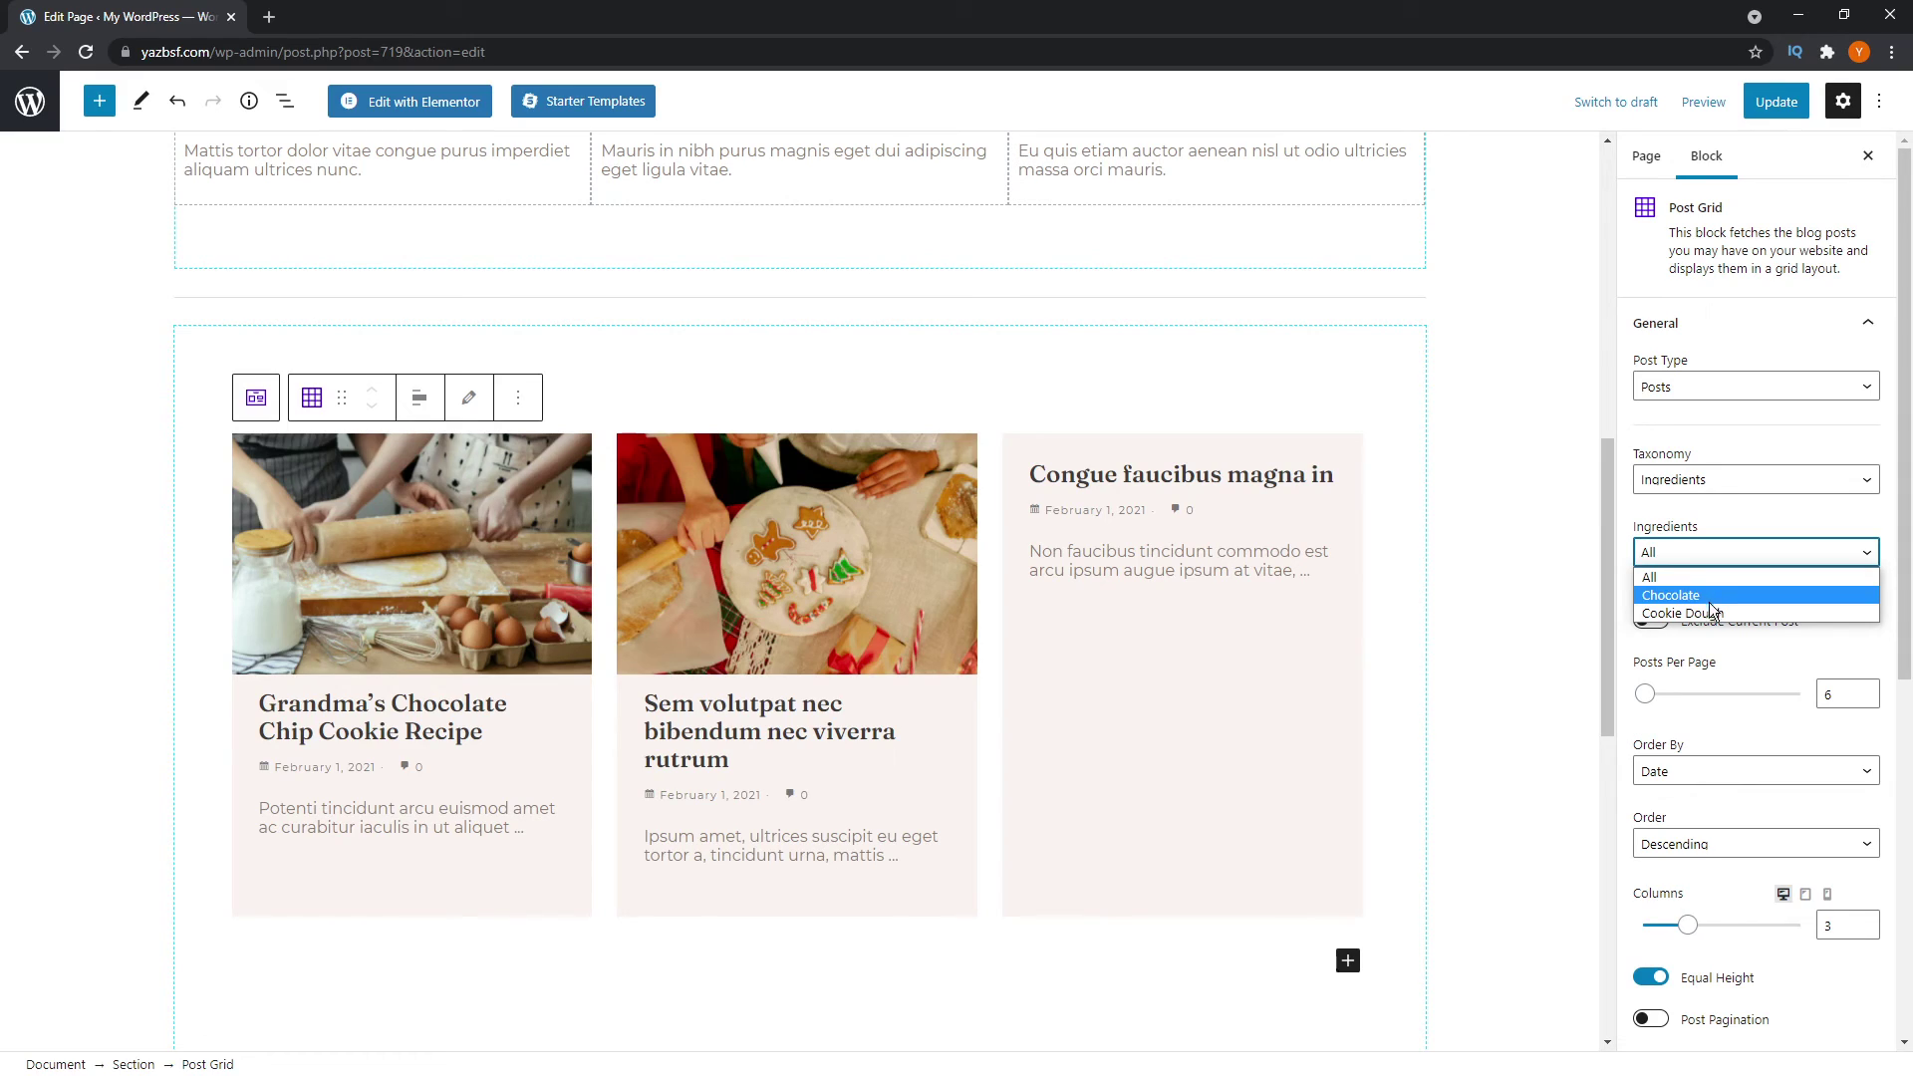
key(Up)
click(1703, 595)
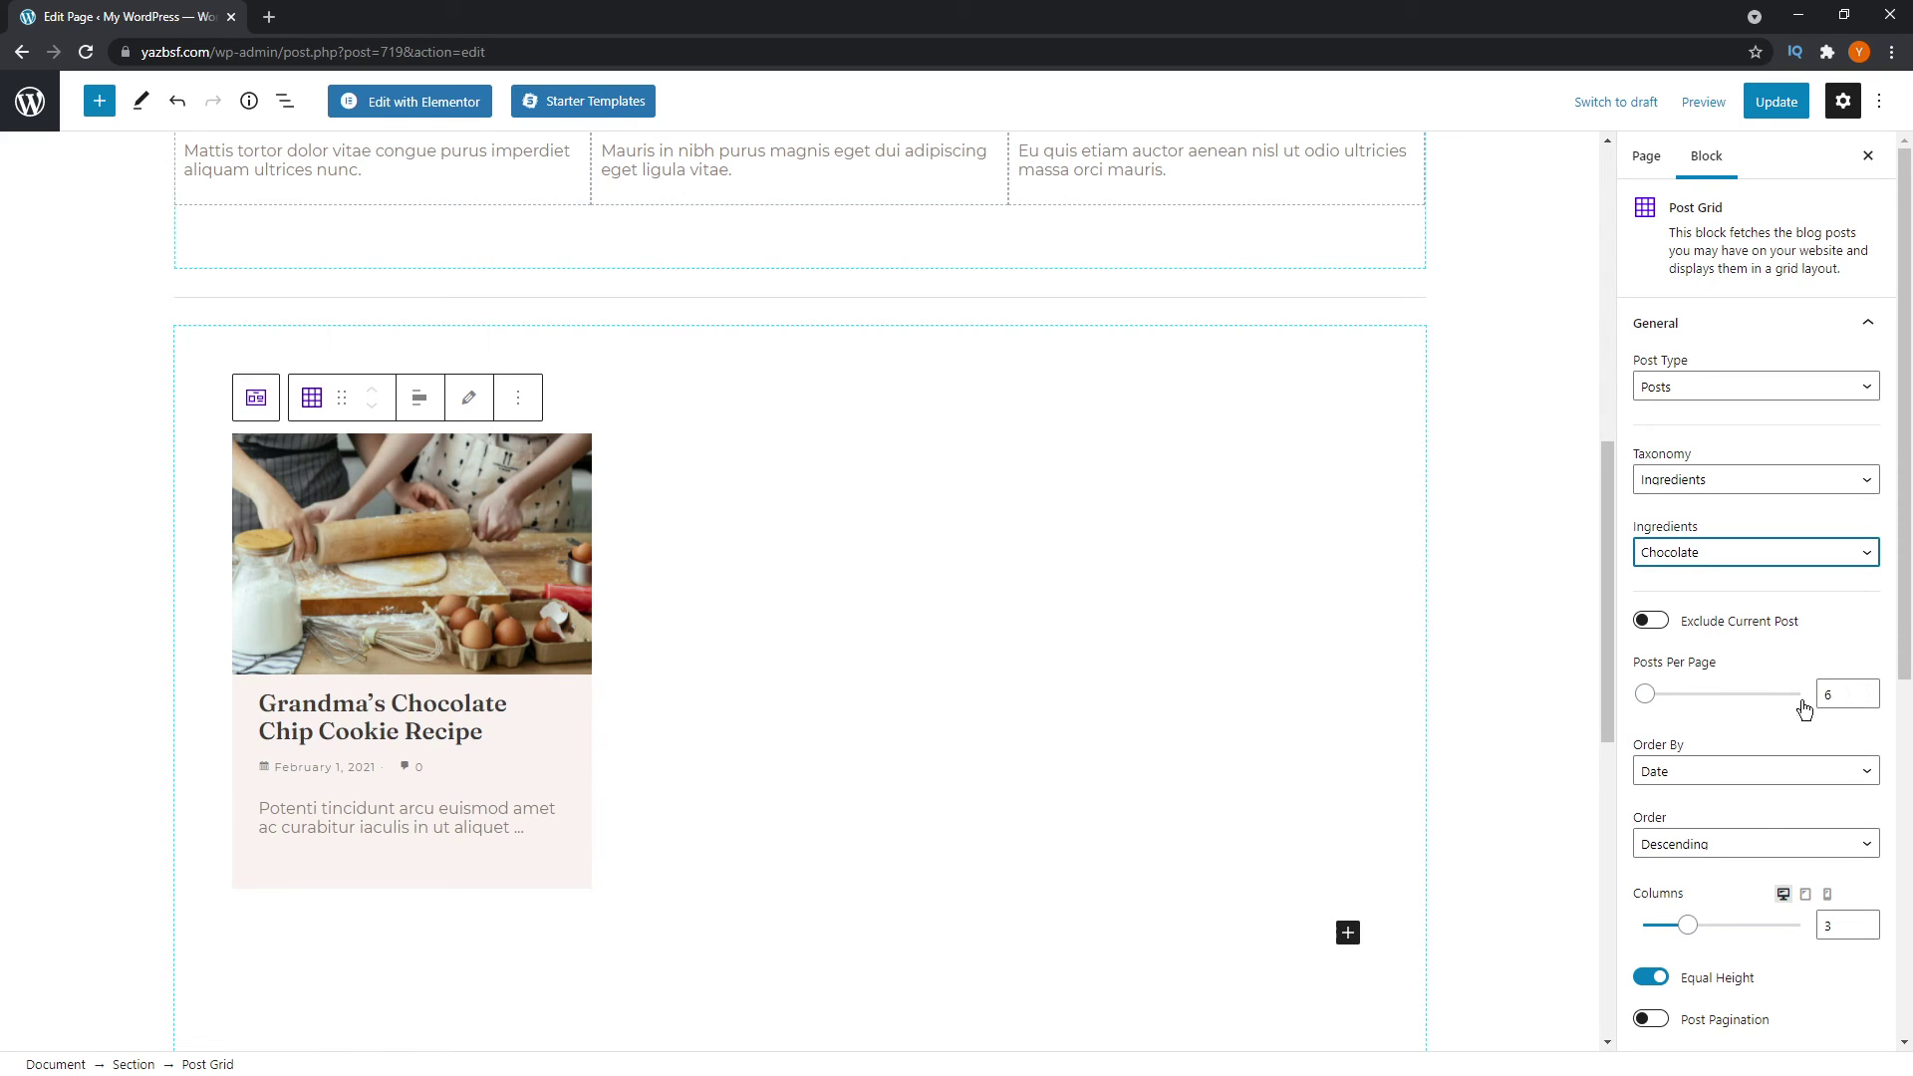
click(1708, 561)
click(1699, 611)
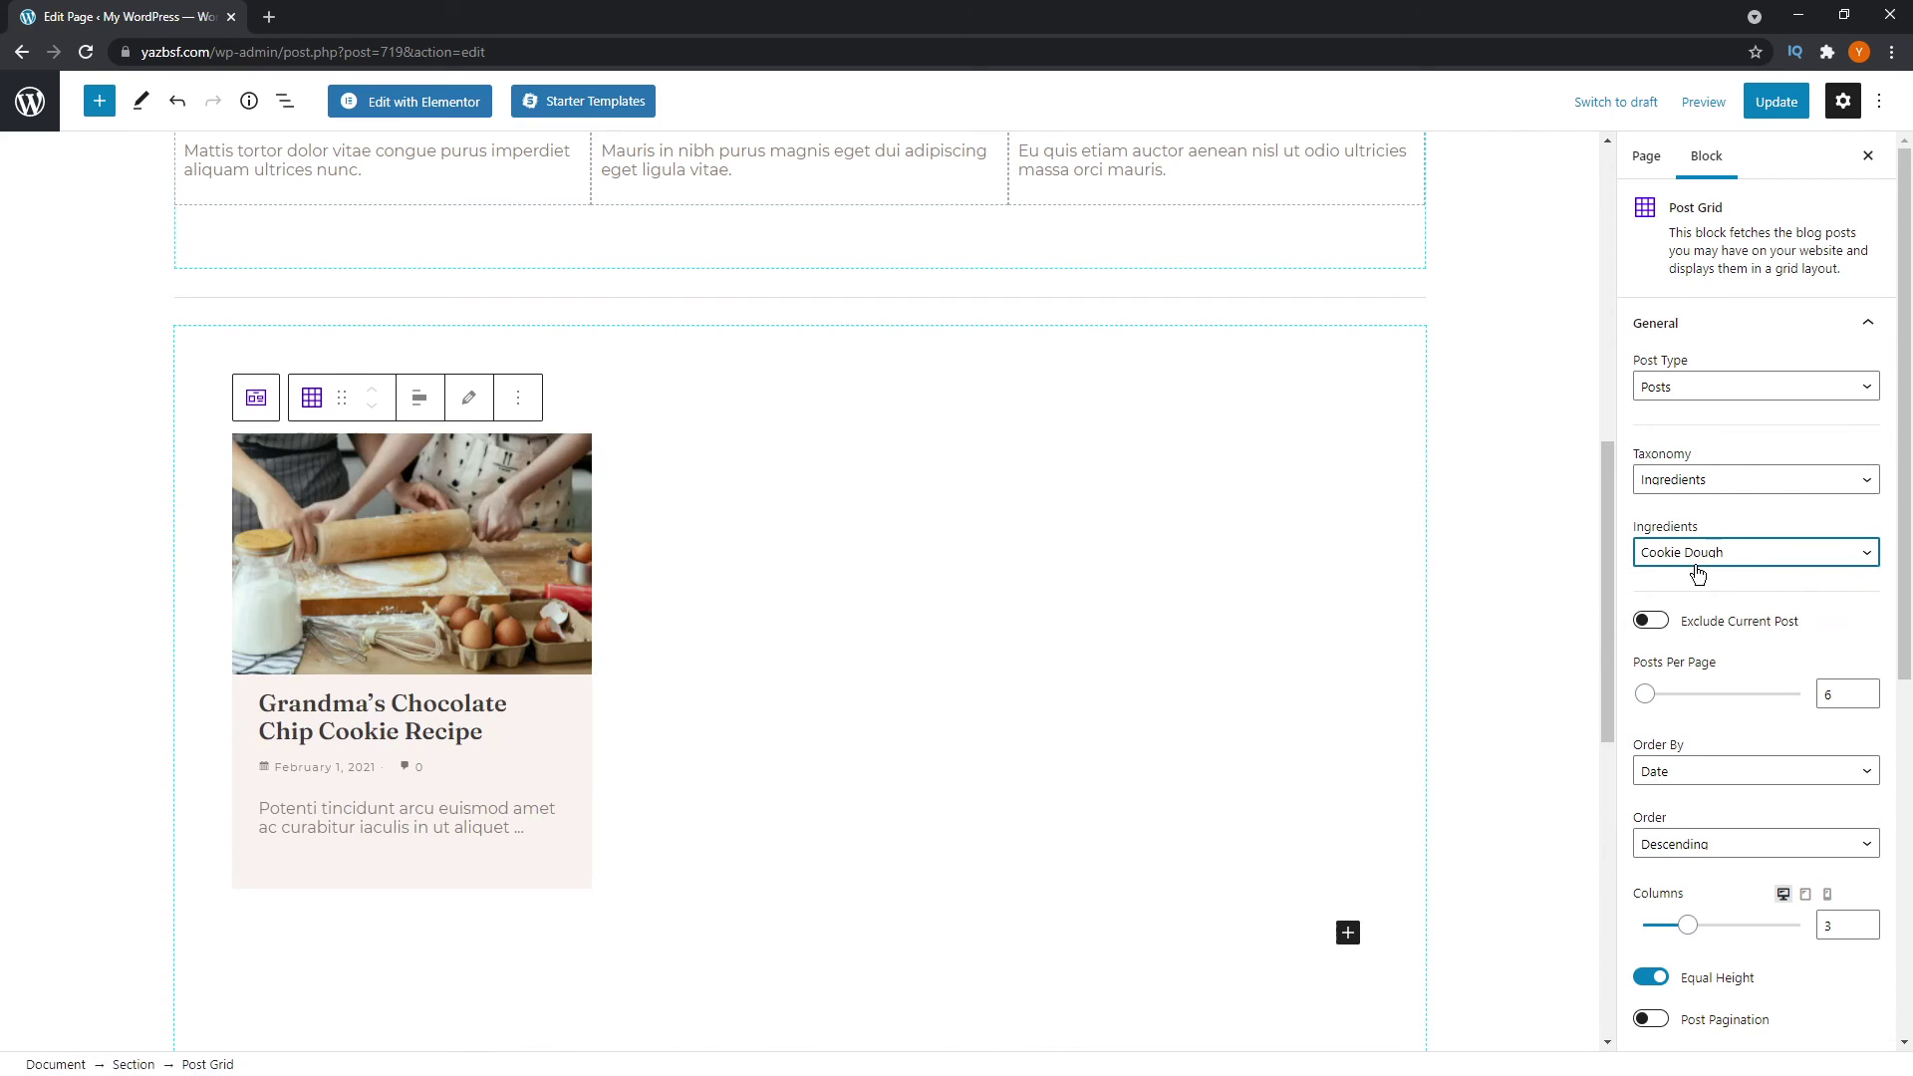